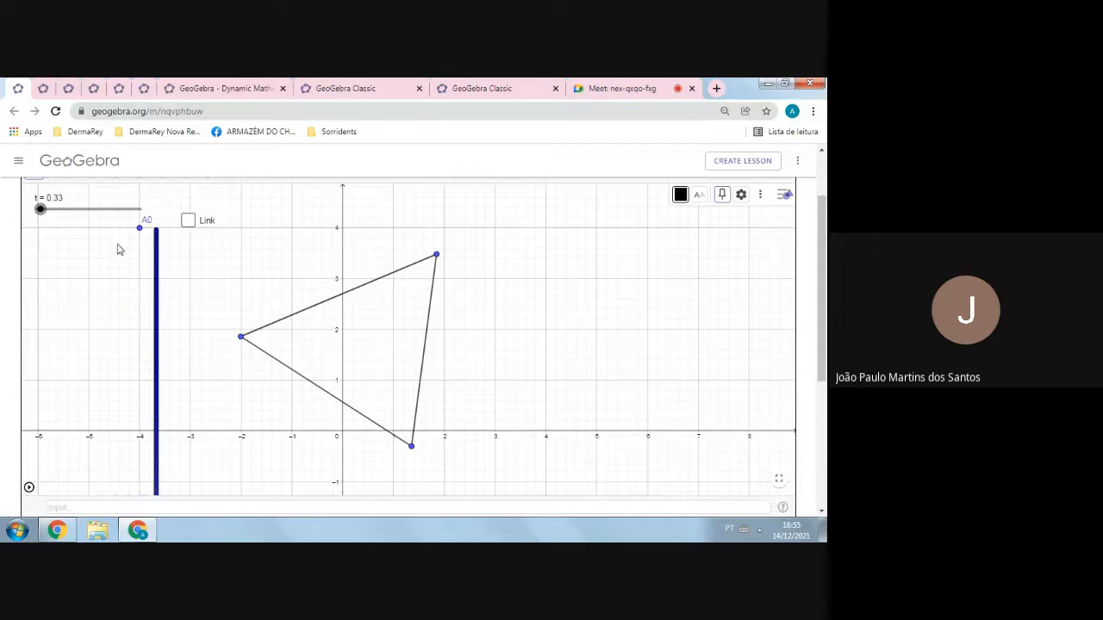
- Run the t slider's animation to paint the colour pattern over the triangle, and pause it at t = 9.65
left_click(28, 489)
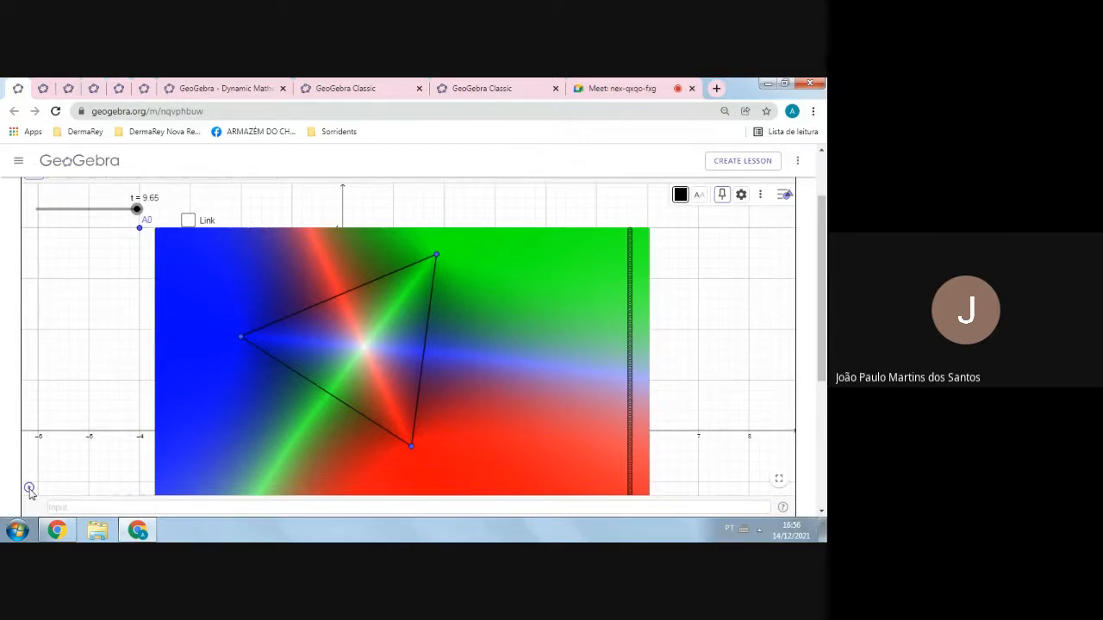
left_click(30, 489)
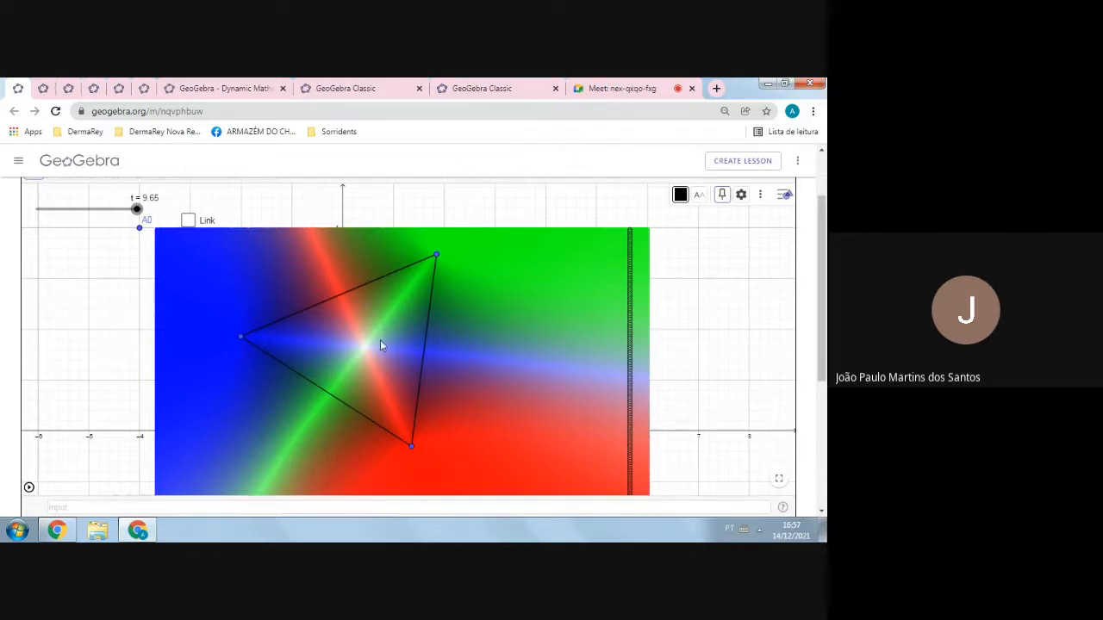
- Switch to the construction with vertical segment i between F and G, and check the selected point's colour choices
left_click(44, 90)
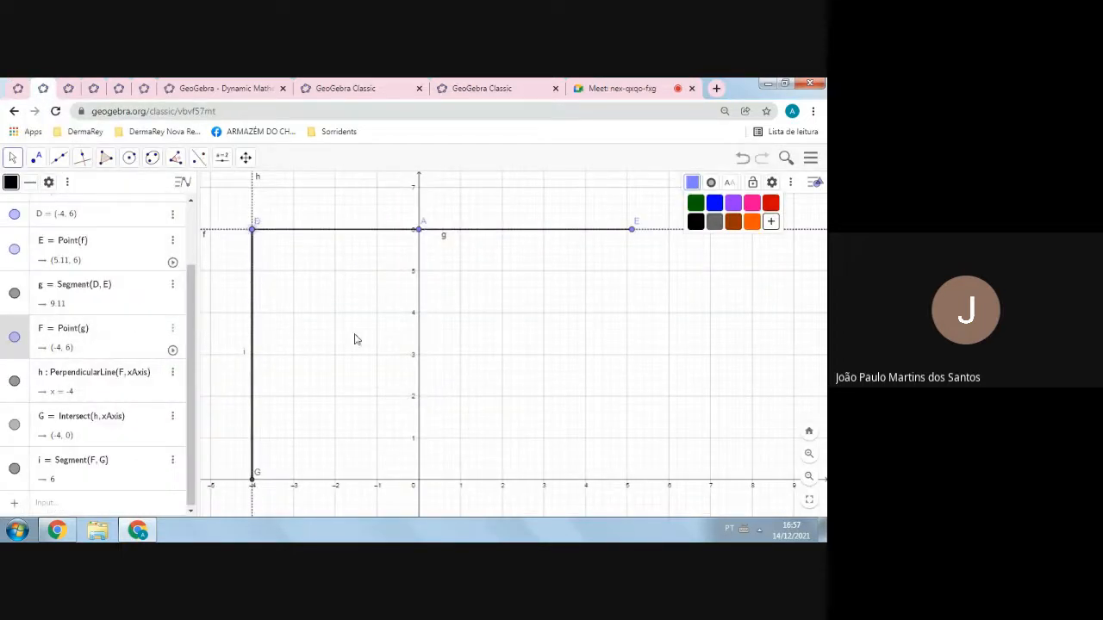
left_click_drag(320, 281, 320, 295)
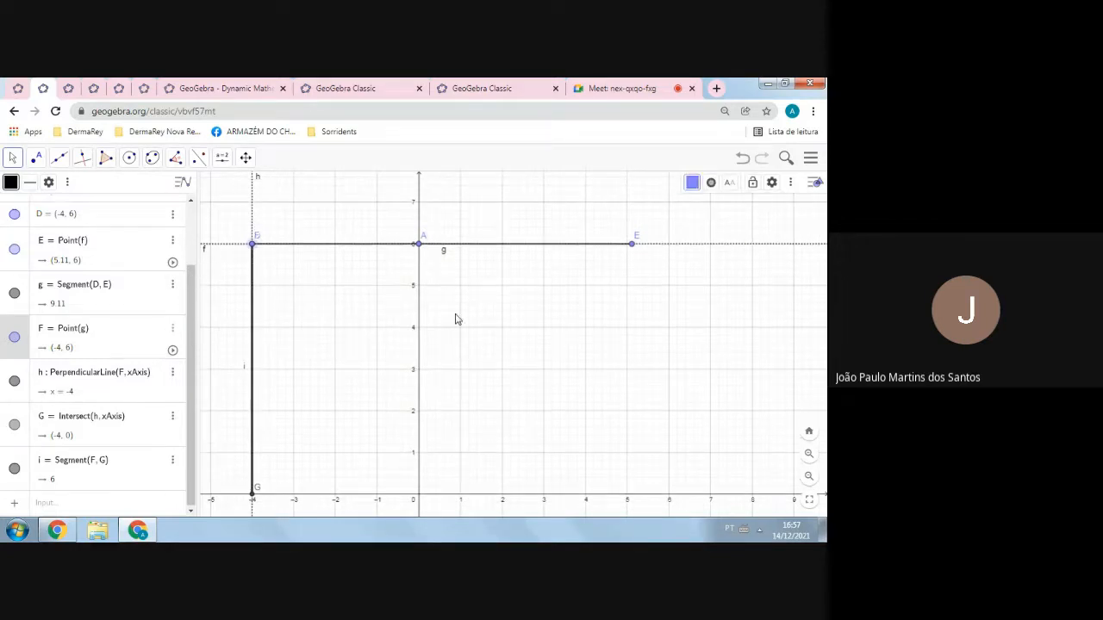
left_click(692, 183)
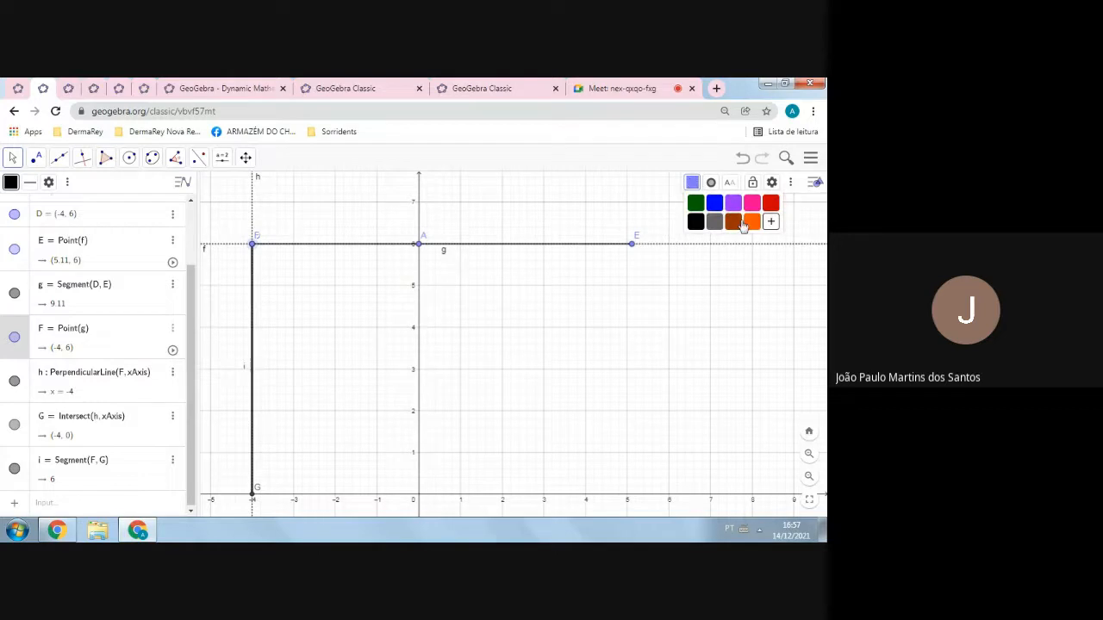
left_click(542, 318)
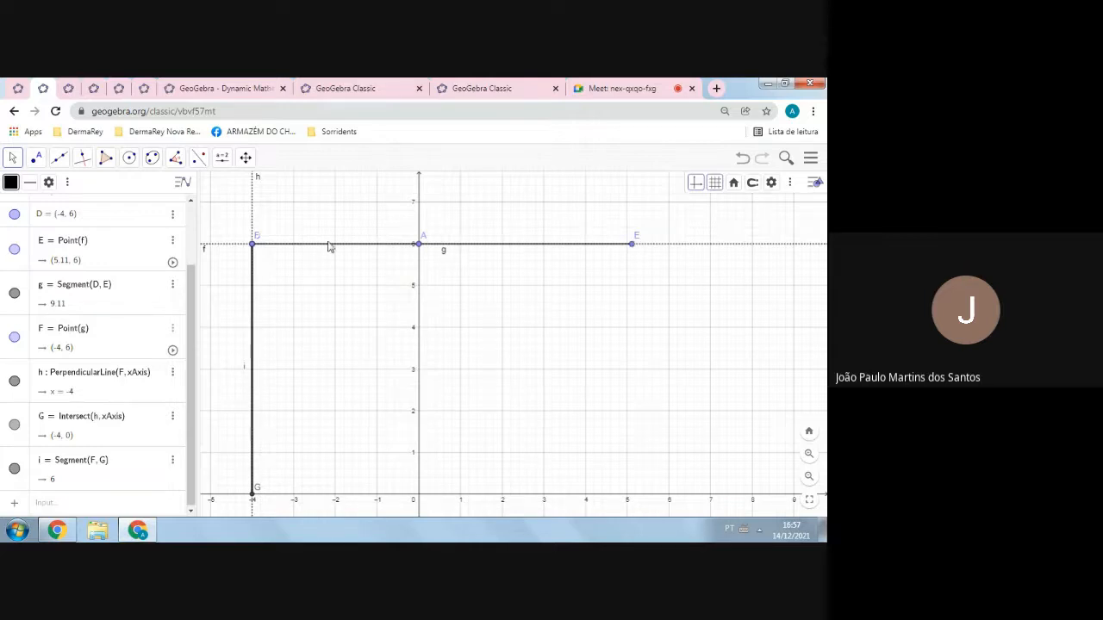
- Move point F along segment g to (-3, 6) and back to (-4, 6), and clear its coloured trace
left_click(253, 271)
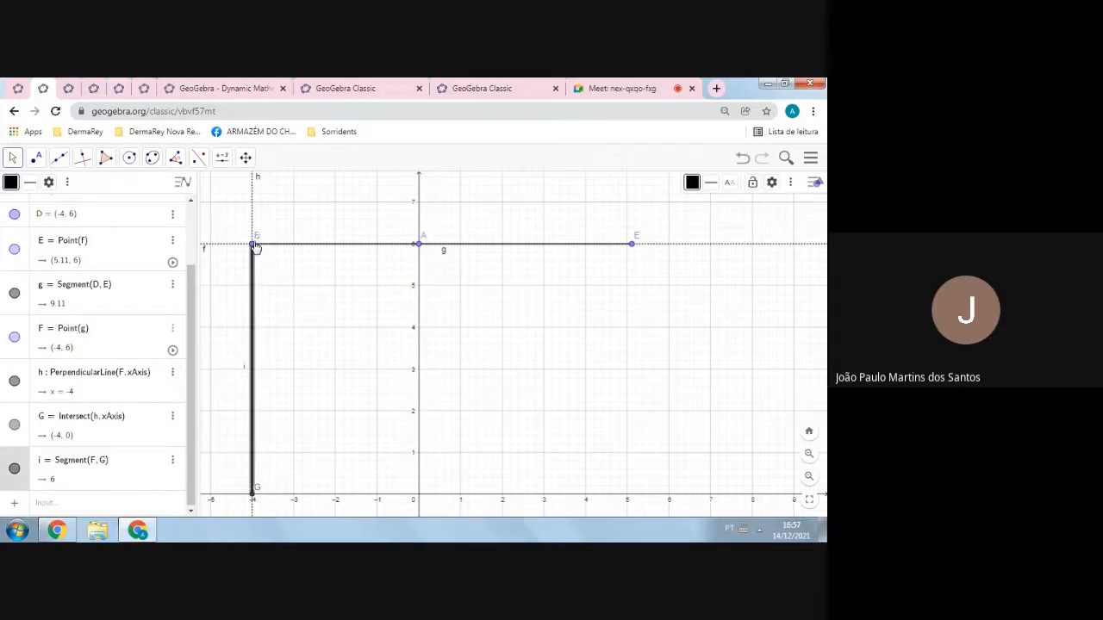
left_click_drag(255, 246, 294, 246)
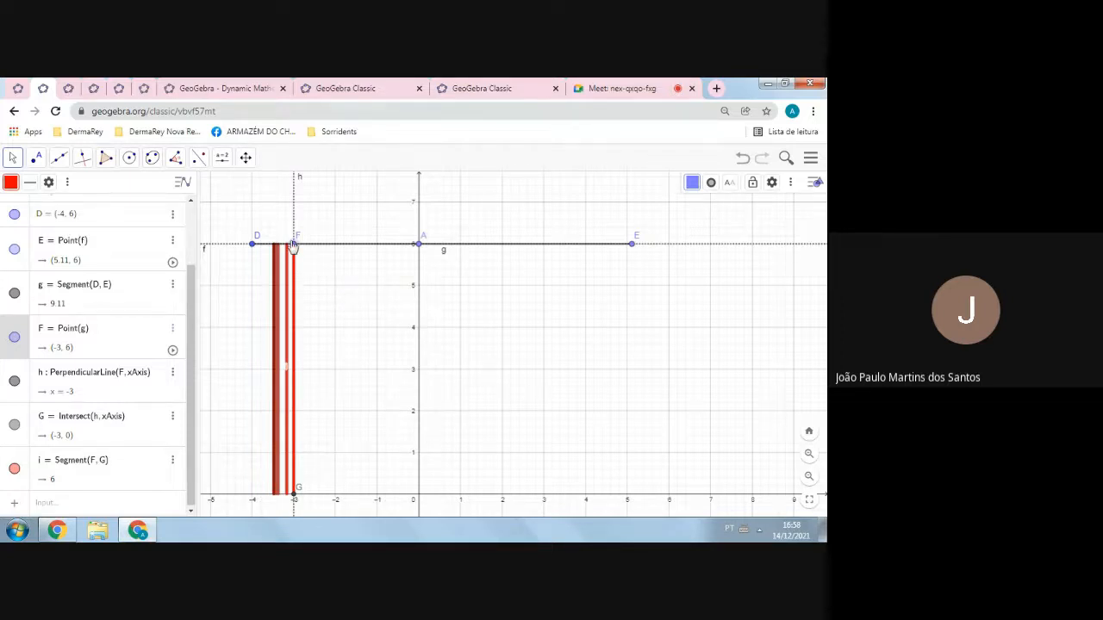
left_click_drag(293, 246, 252, 246)
left_click(310, 287)
scroll(309, 291, "up", 1)
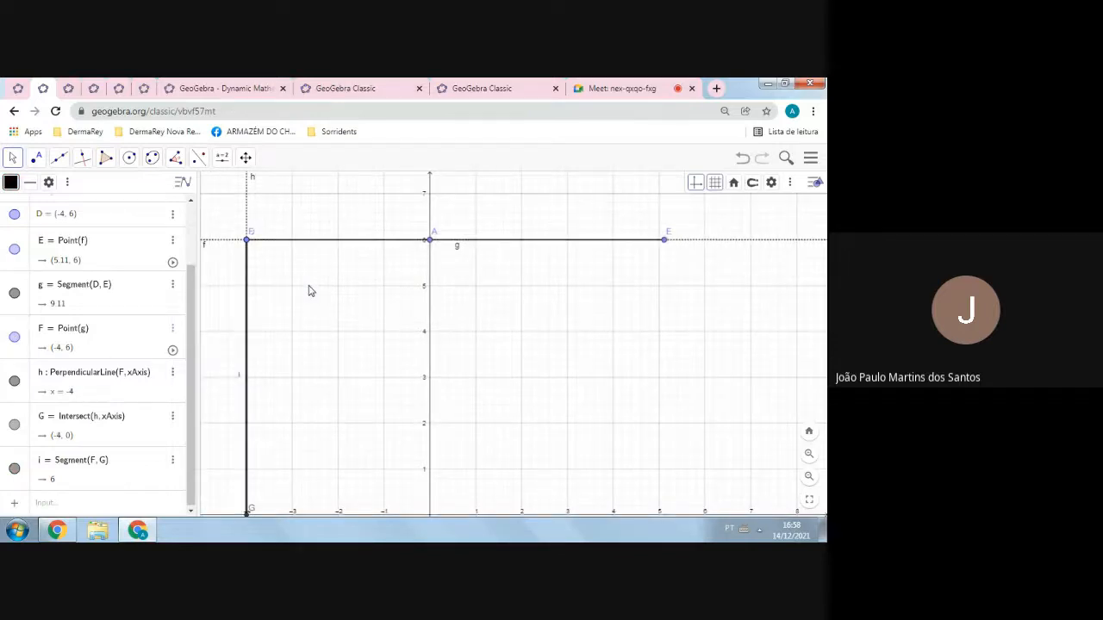
scroll(298, 295, "down", 1)
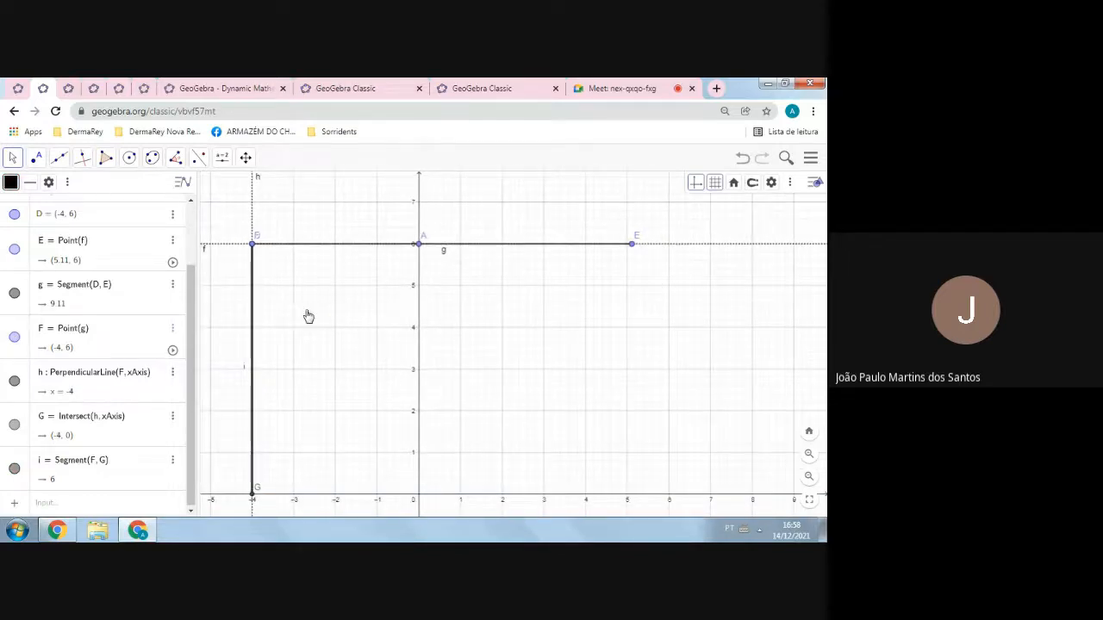
left_click_drag(307, 315, 302, 319)
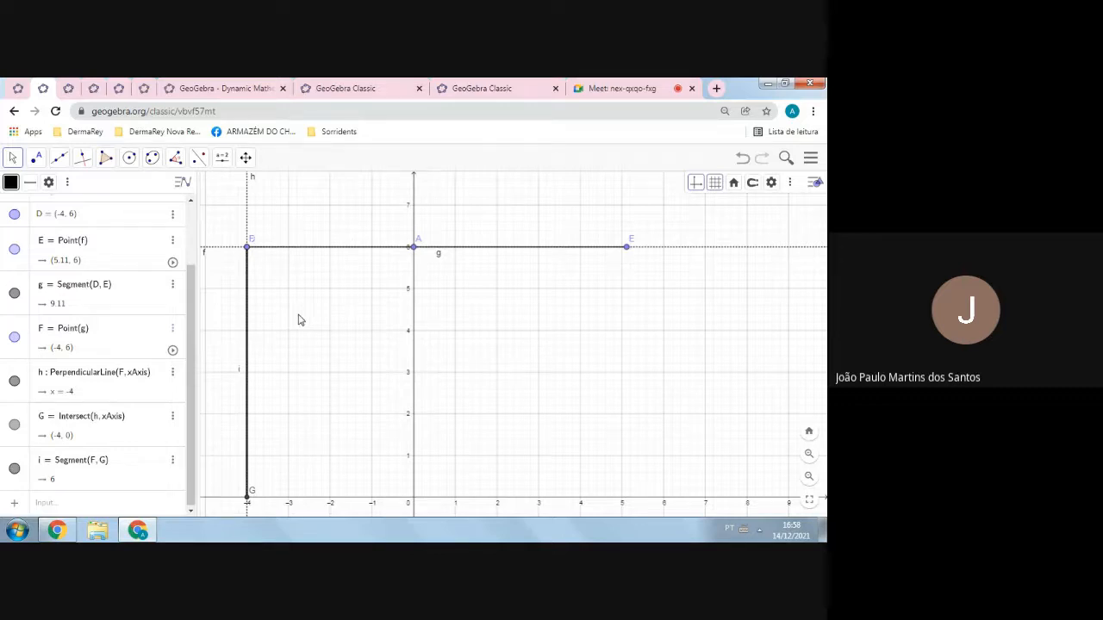
- Examine the red, green and blue dynamic colour expressions in the advanced settings of segment i
left_click(247, 308)
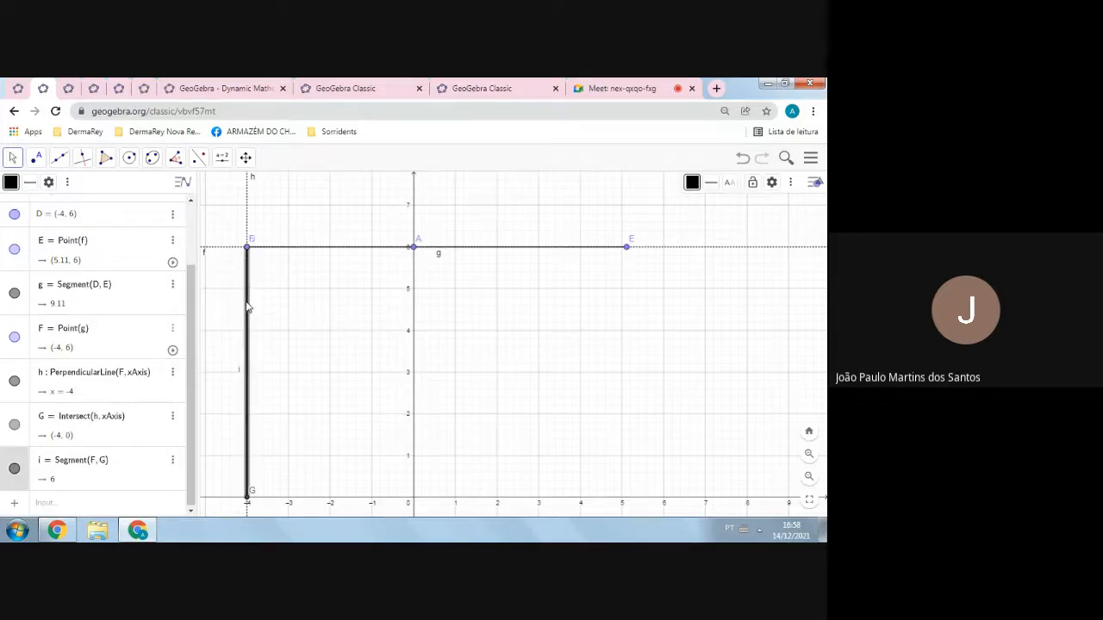
right_click(248, 307)
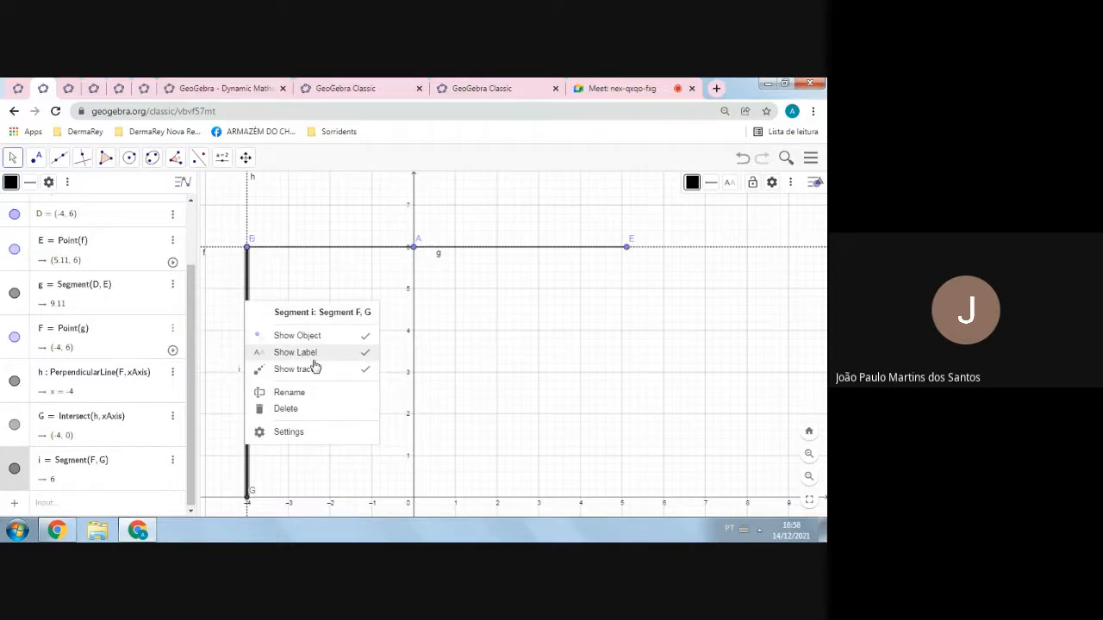
left_click(293, 435)
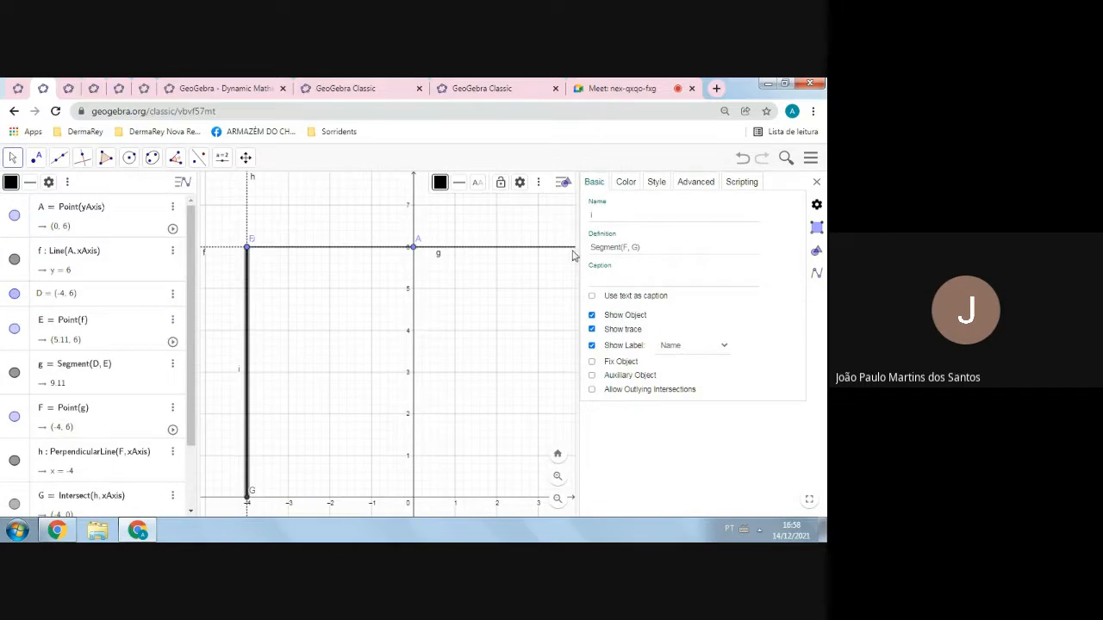
left_click(695, 184)
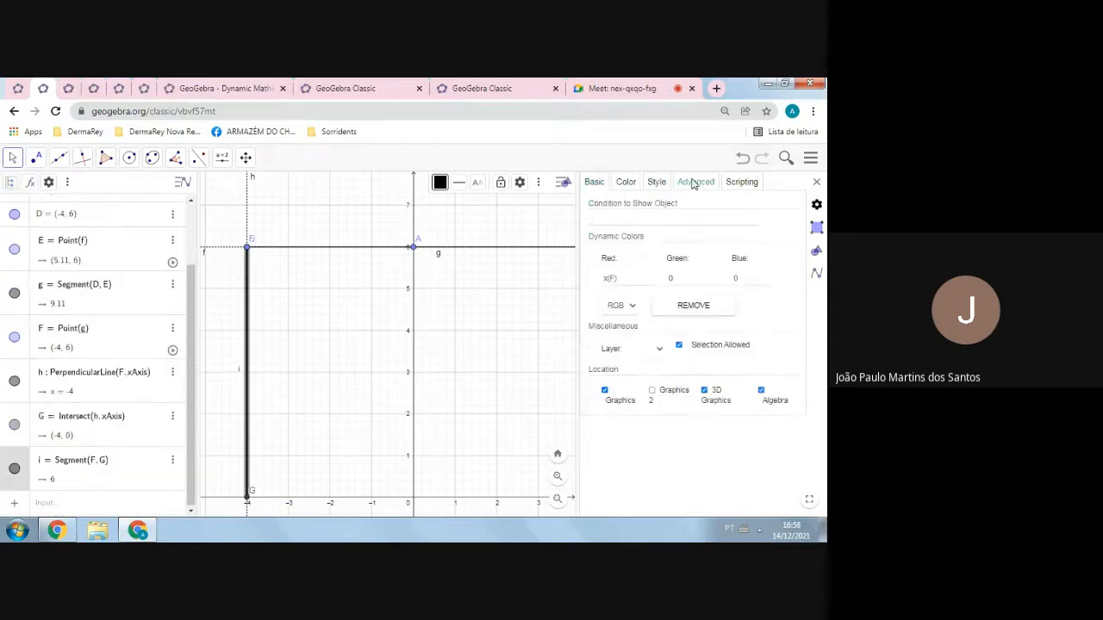
left_click(632, 278)
left_click(670, 280)
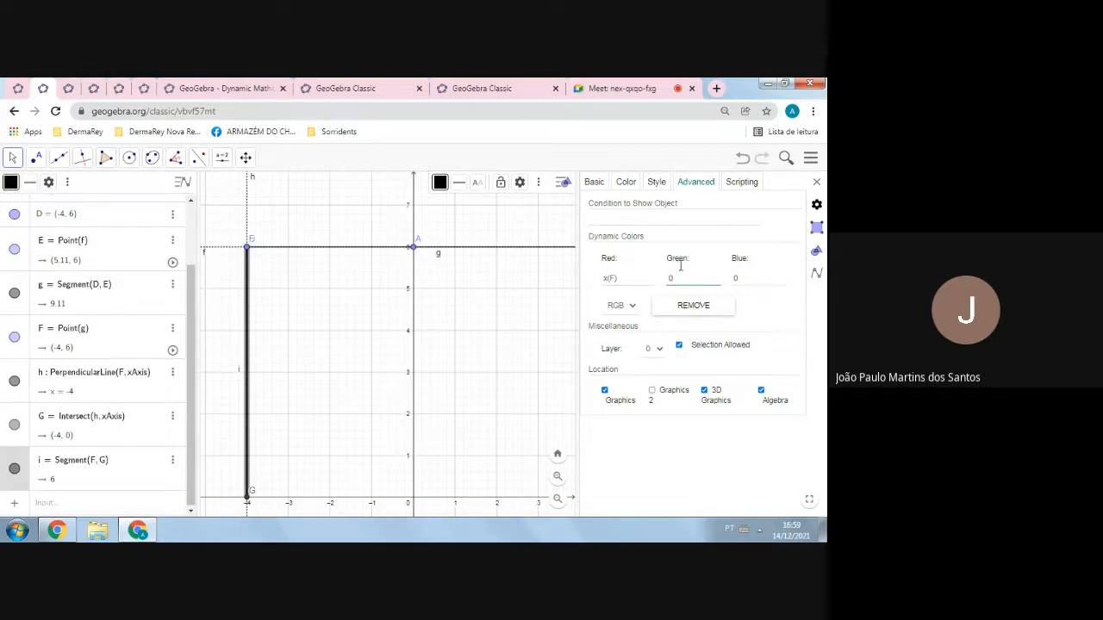
left_click(758, 279)
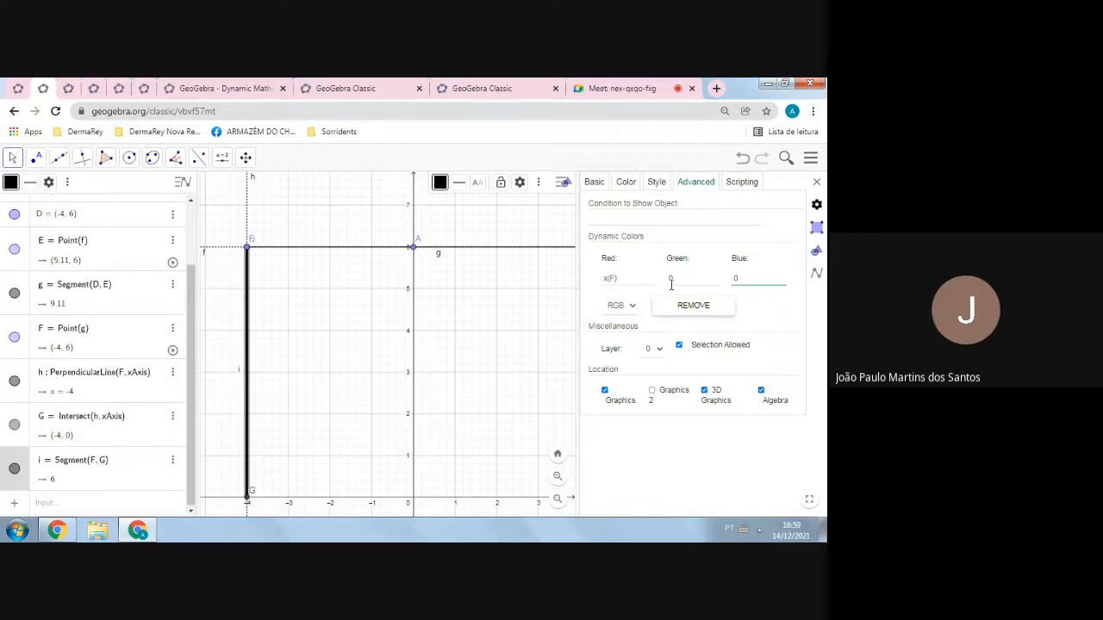
left_click(817, 183)
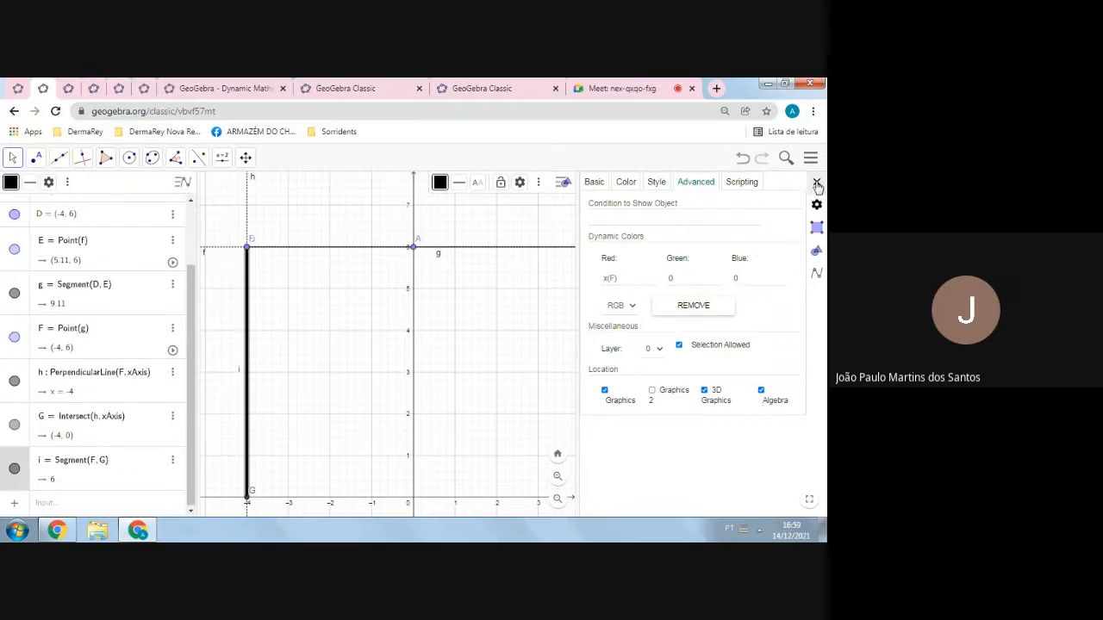
- Turn off the trace and label of segment i, and test-animate point F before returning it to (-4, 6)
left_click(593, 186)
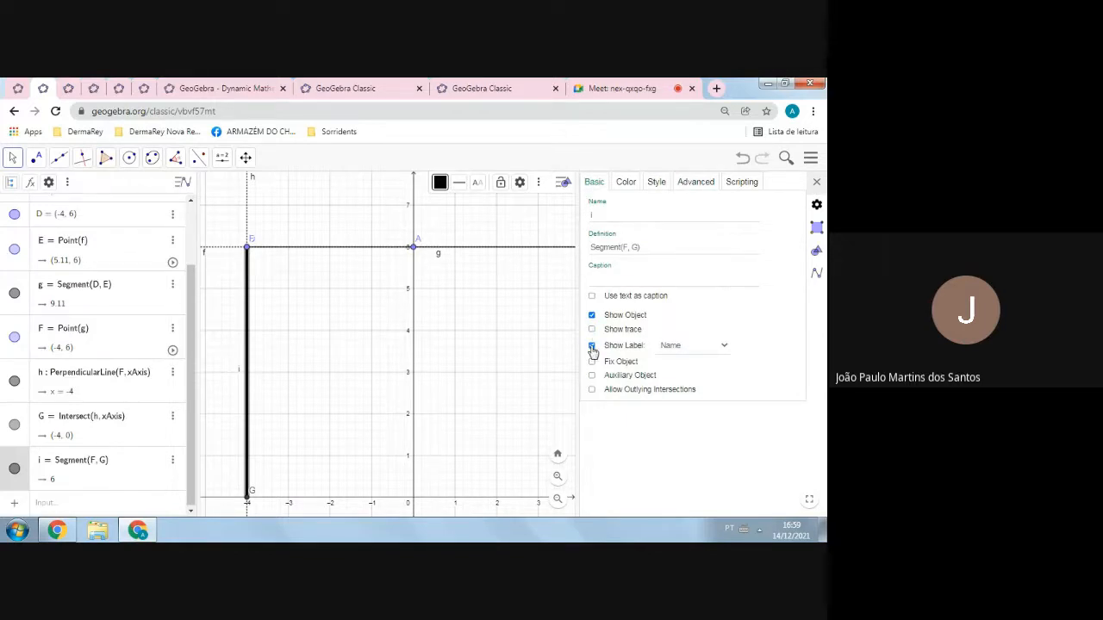
left_click(172, 352)
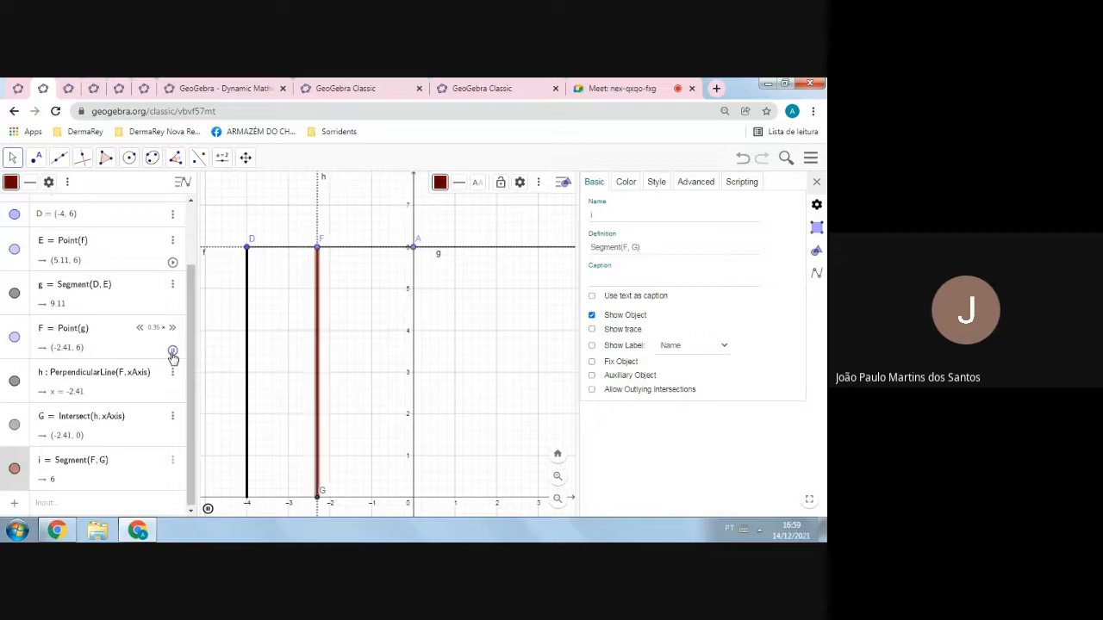
left_click(173, 352)
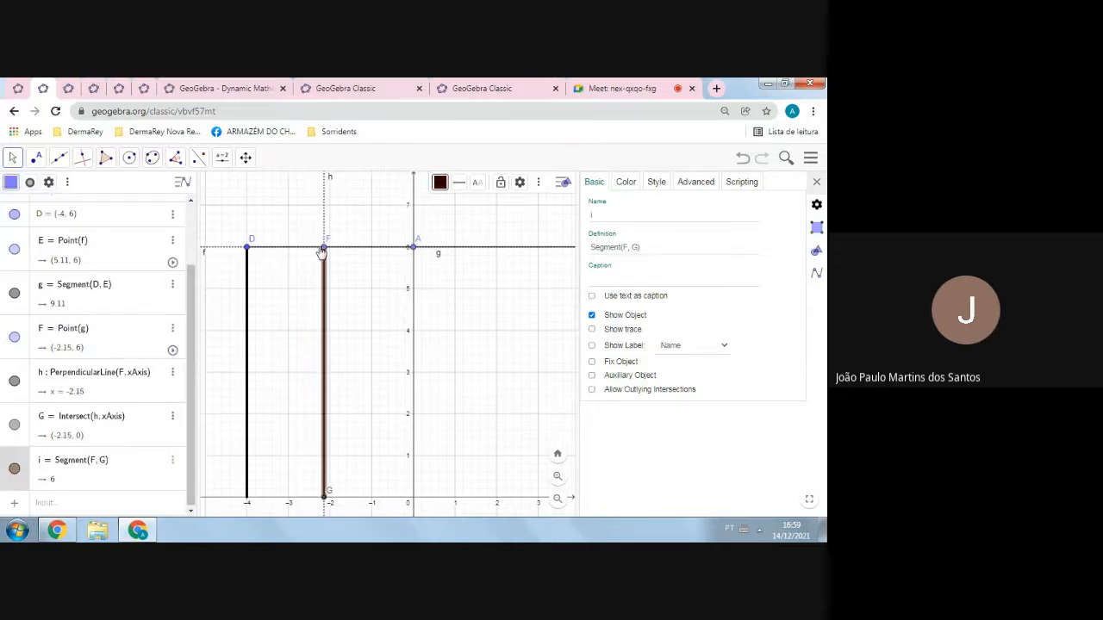
left_click_drag(323, 251, 238, 250)
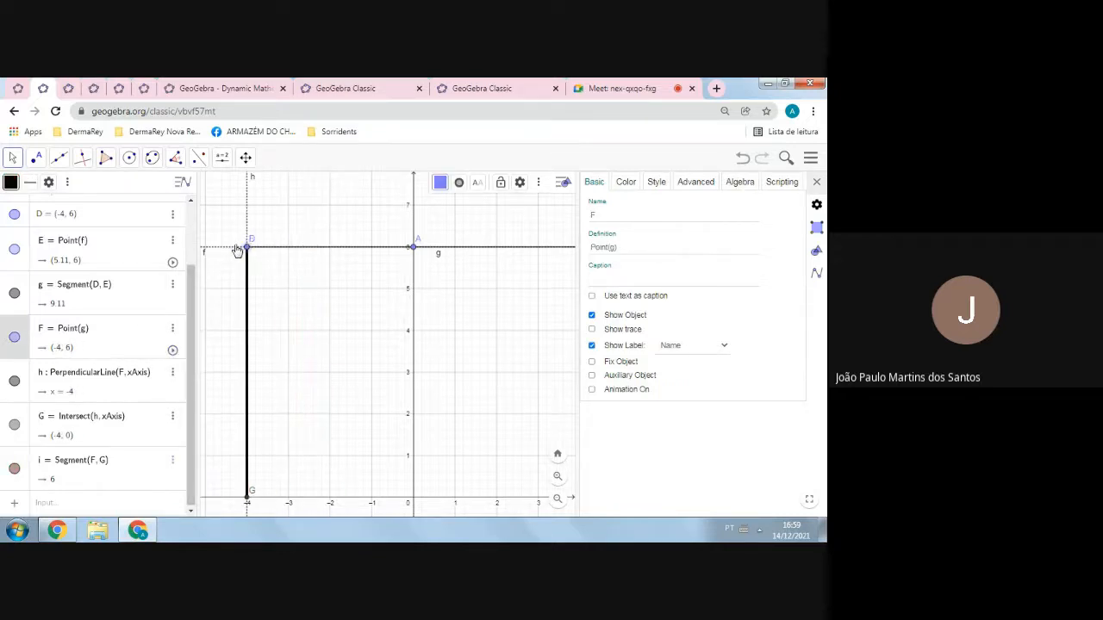
- Turn on the trace for point F and for segment i
left_click(592, 330)
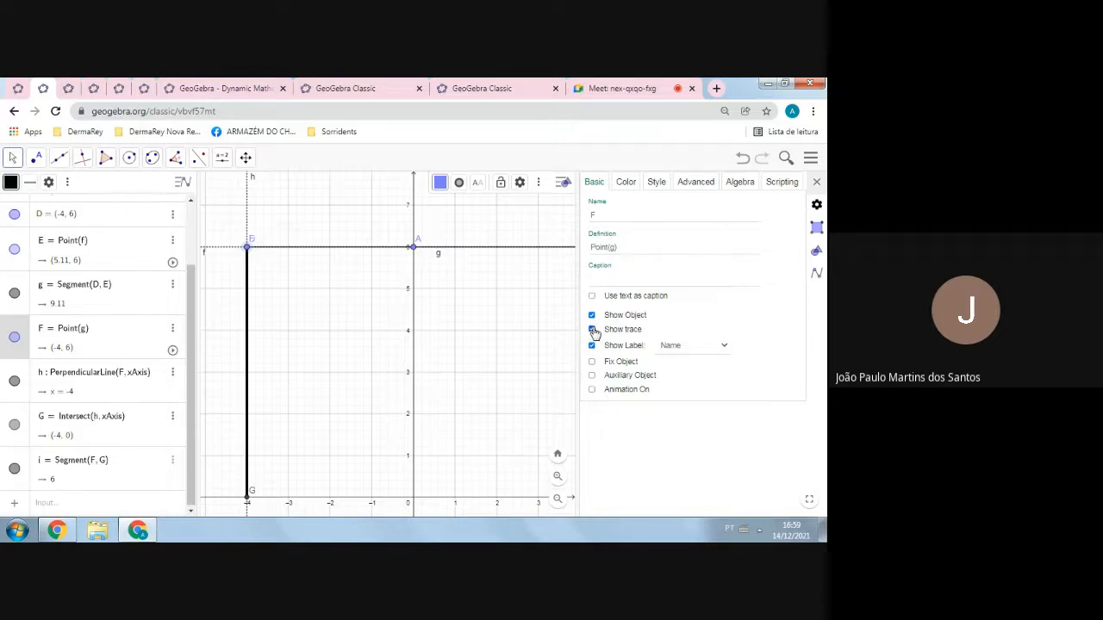
left_click(247, 341)
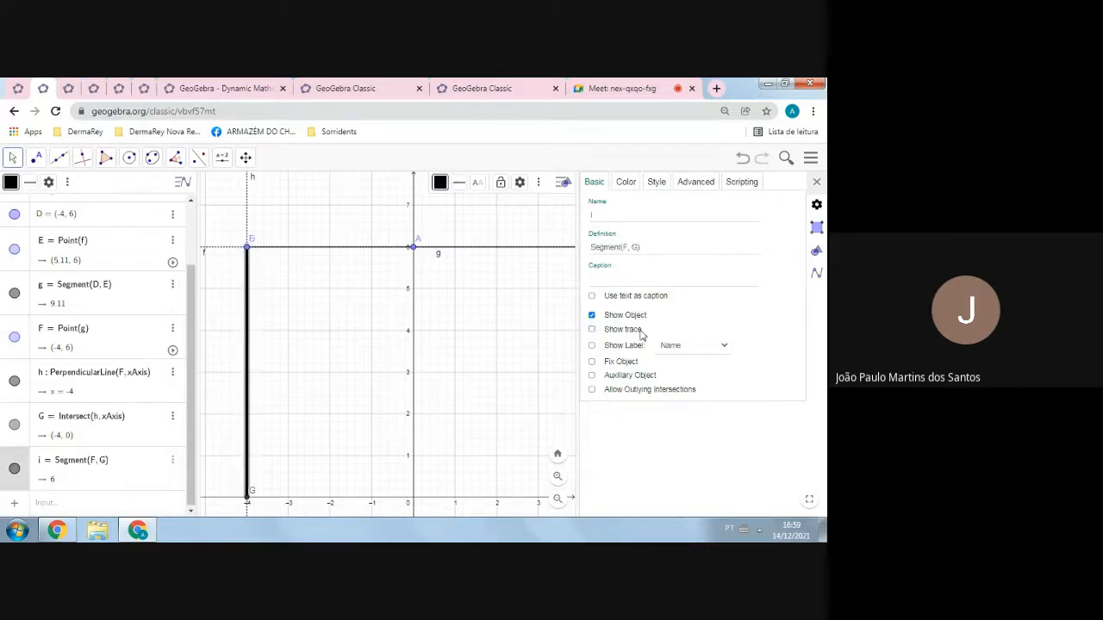
left_click(592, 330)
- Animate point F along segment g to paint the red and black bands from D to E, and pause the animation
left_click(172, 354)
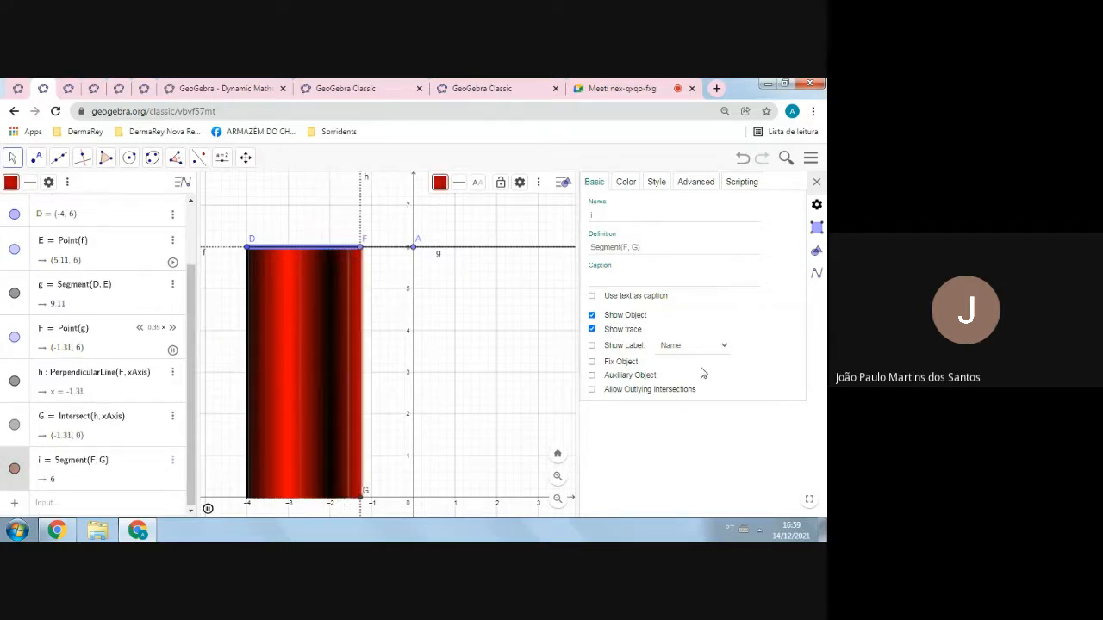
left_click(818, 185)
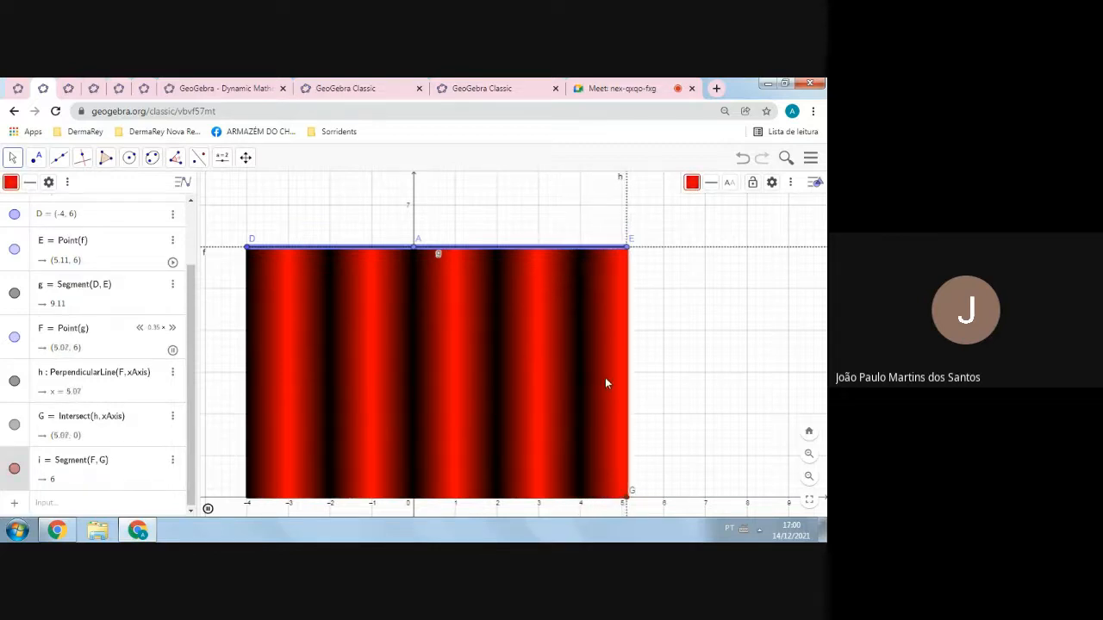
left_click(208, 508)
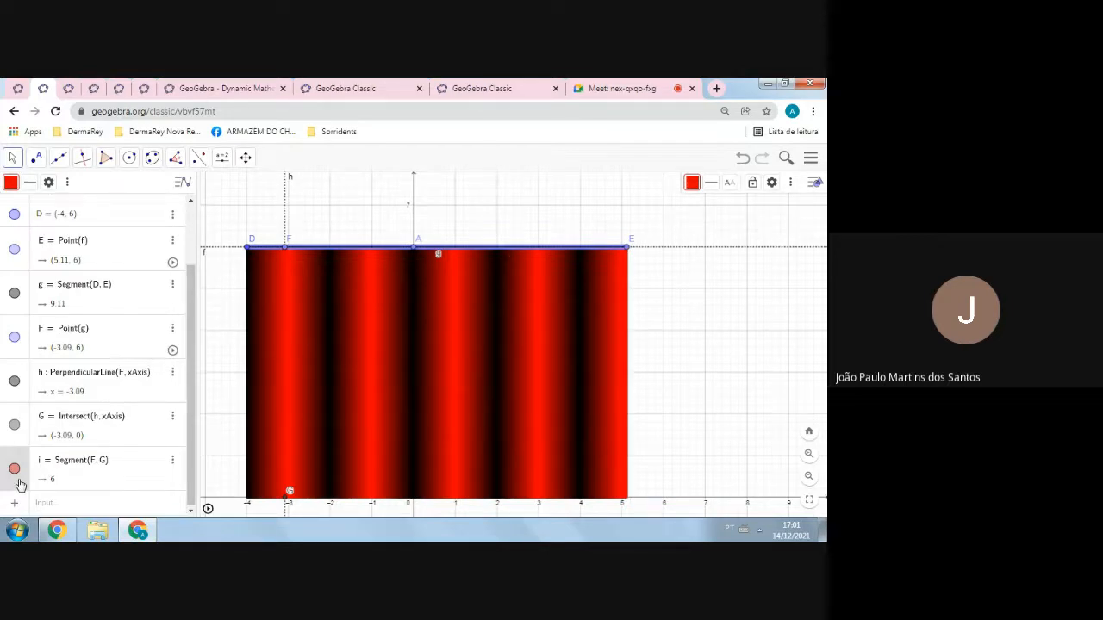
- Display the line style options of segment i and clear the painted trace
left_click(708, 186)
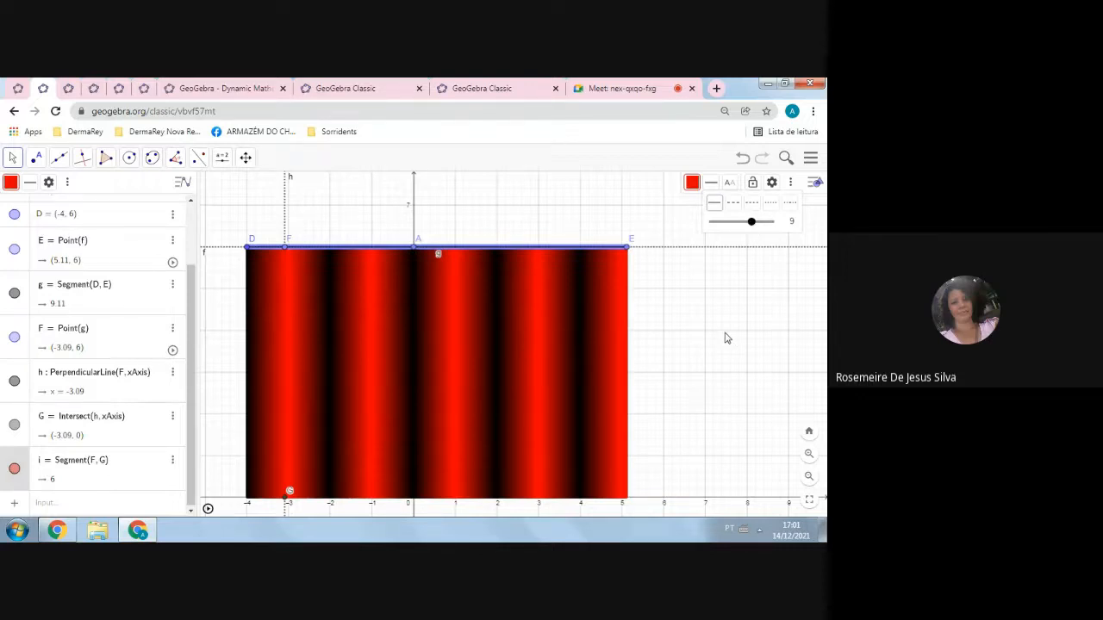
scroll(725, 338, "up", 1)
scroll(722, 336, "down", 1)
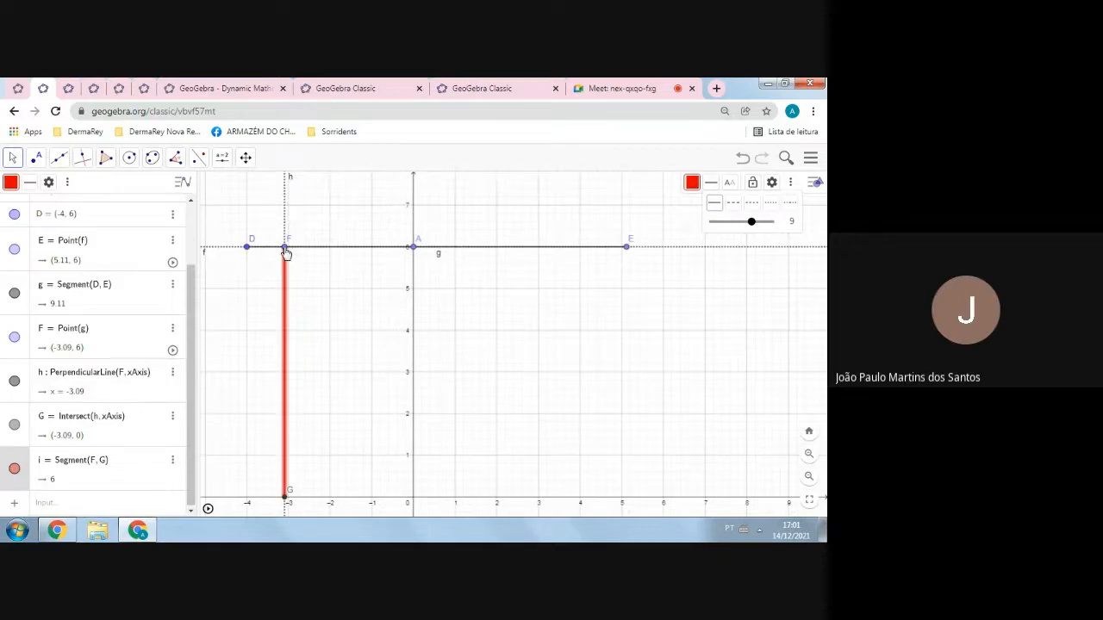
- Return point F to (-4, 6) at point D and clear the trace it leaves
left_click_drag(286, 253, 227, 259)
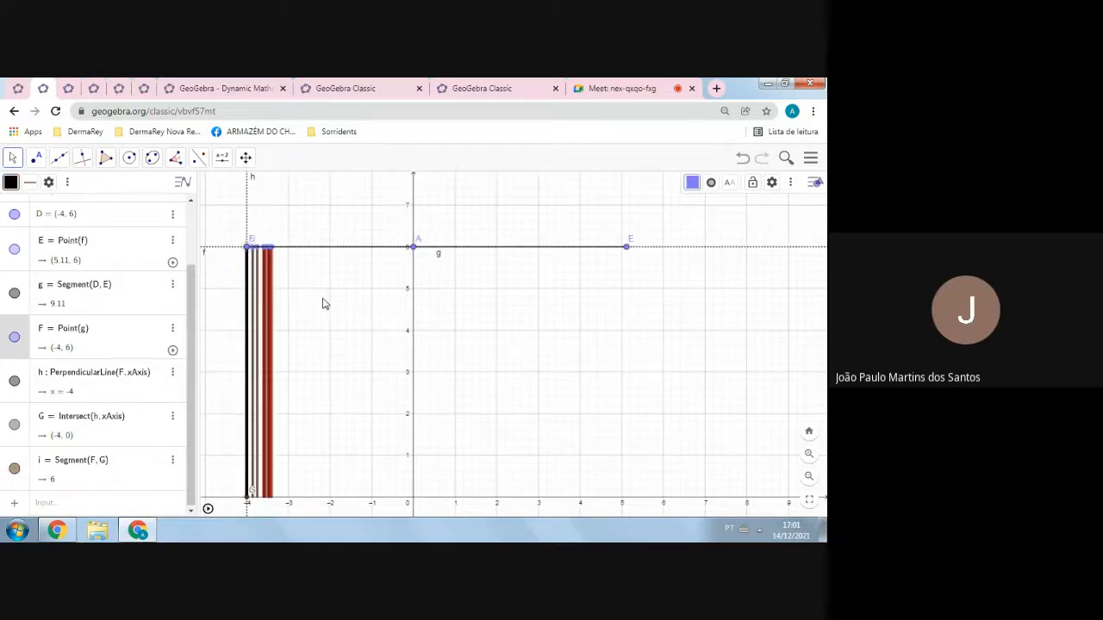
left_click(258, 252)
scroll(357, 305, "down", 3)
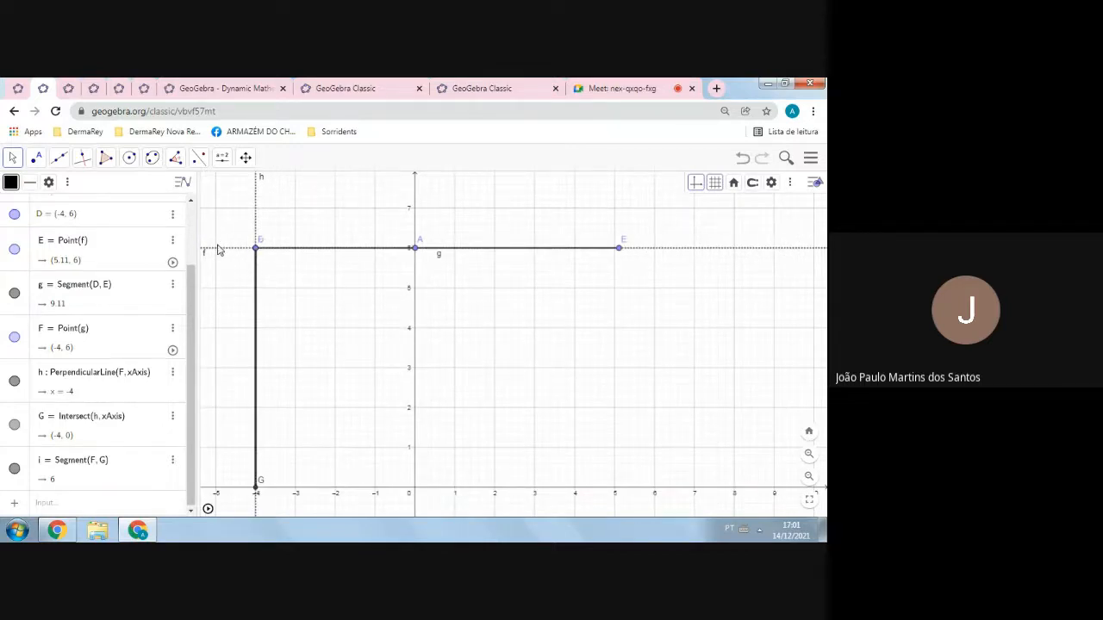
- Move point F along segment g to (-3, 6) and deselect it
left_click(223, 252)
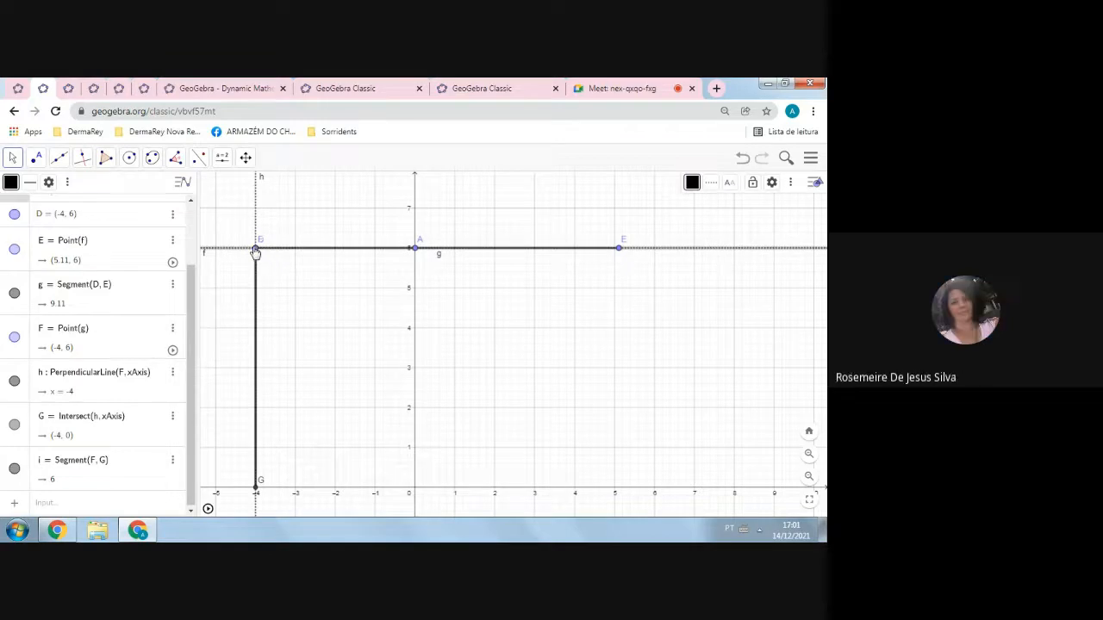
left_click_drag(256, 252, 294, 251)
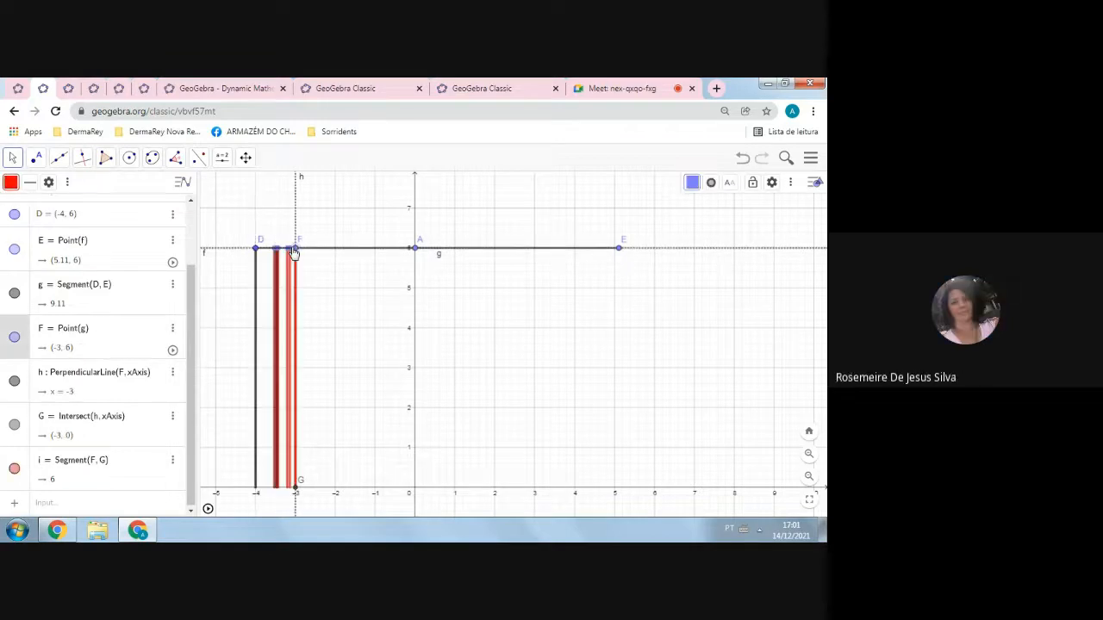
left_click(355, 328)
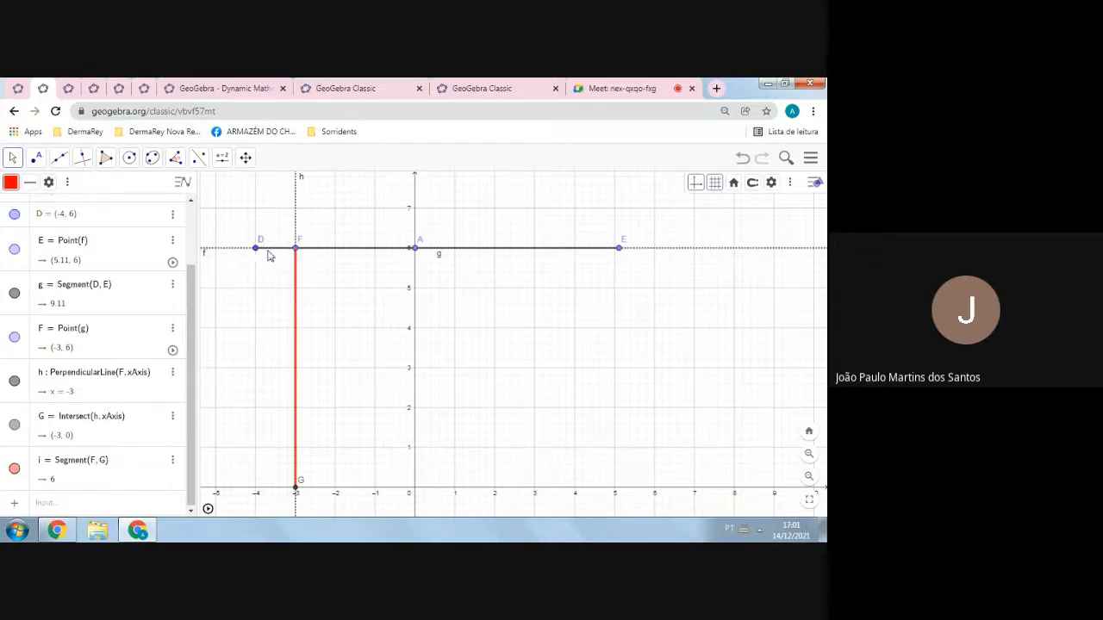
- Draw a slanted segment from about (-0.93, 3.76) up to (4, 7), crossing segment g
left_click(61, 159)
left_click(97, 212)
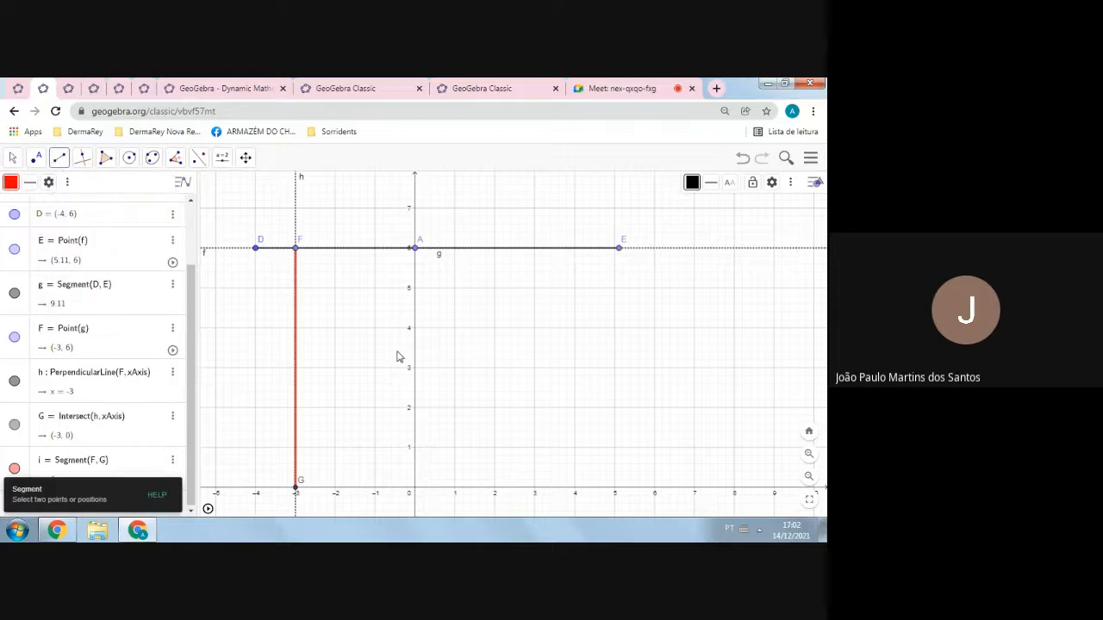
left_click(377, 337)
left_click(575, 208)
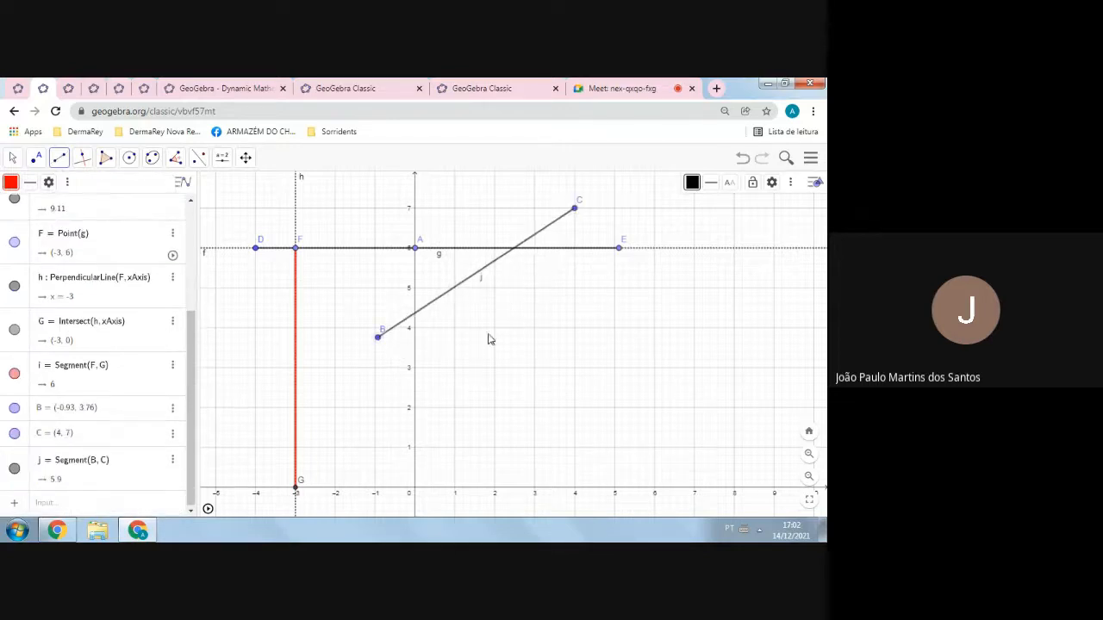
- Place a point on the slanted segment BC at about (0.45, 4.67)
left_click(33, 162)
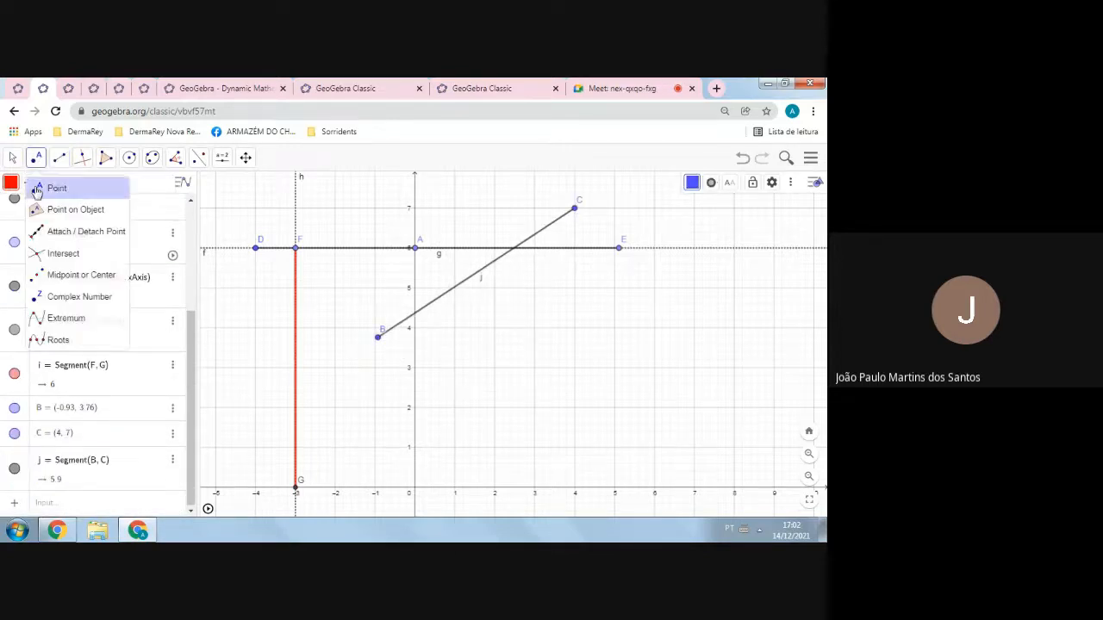
left_click(54, 187)
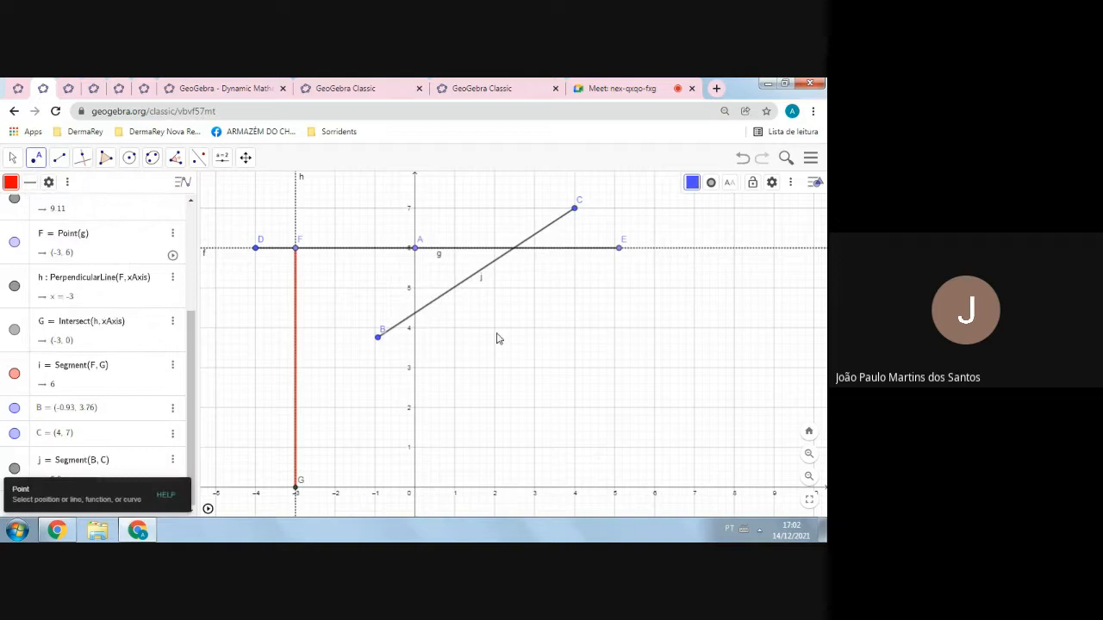
left_click(434, 302)
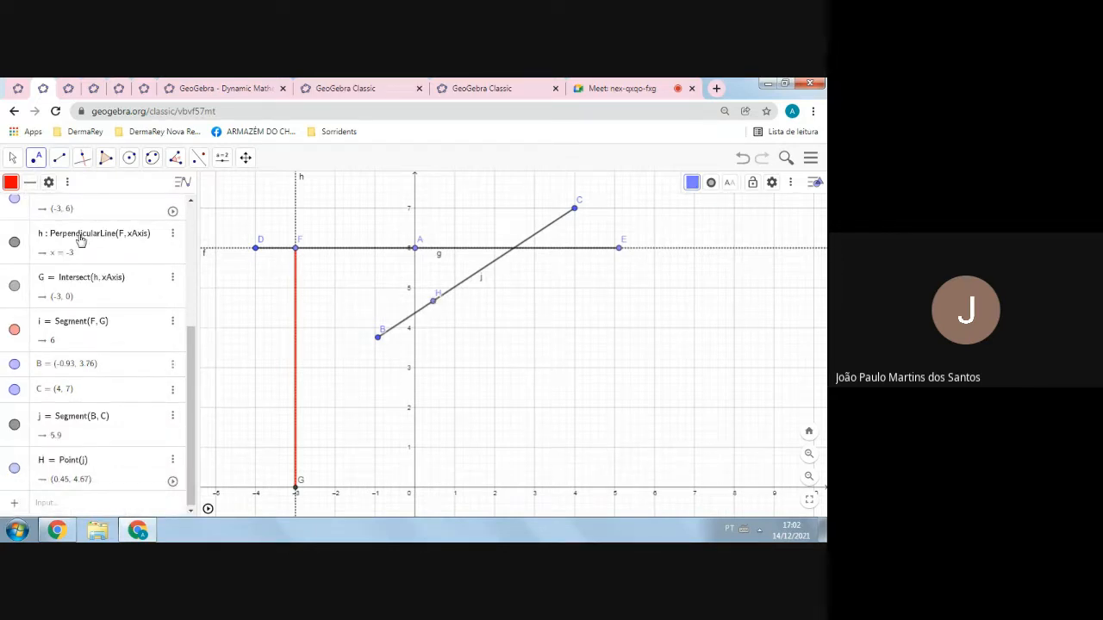
- Construct the line through point H perpendicular to the x-axis
left_click(37, 161)
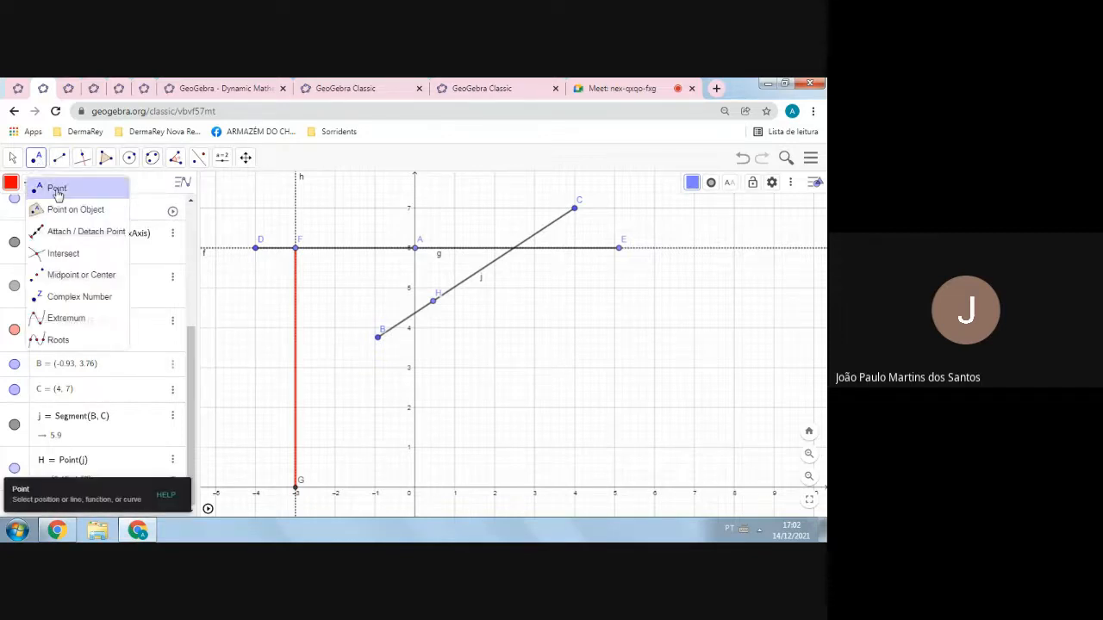
mouse_move(82, 157)
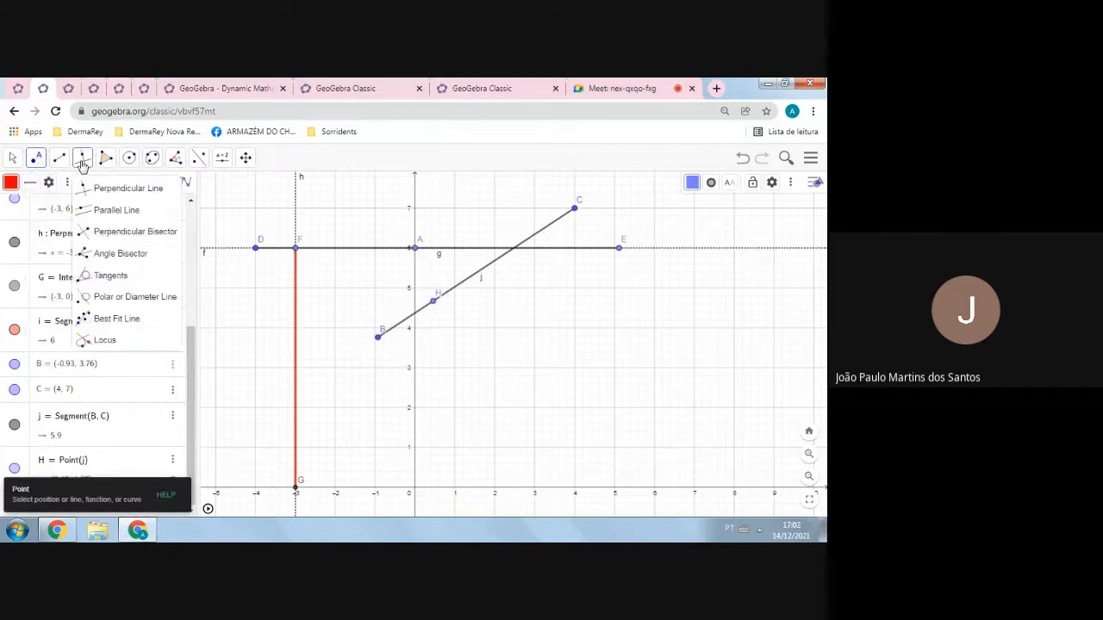
left_click(128, 188)
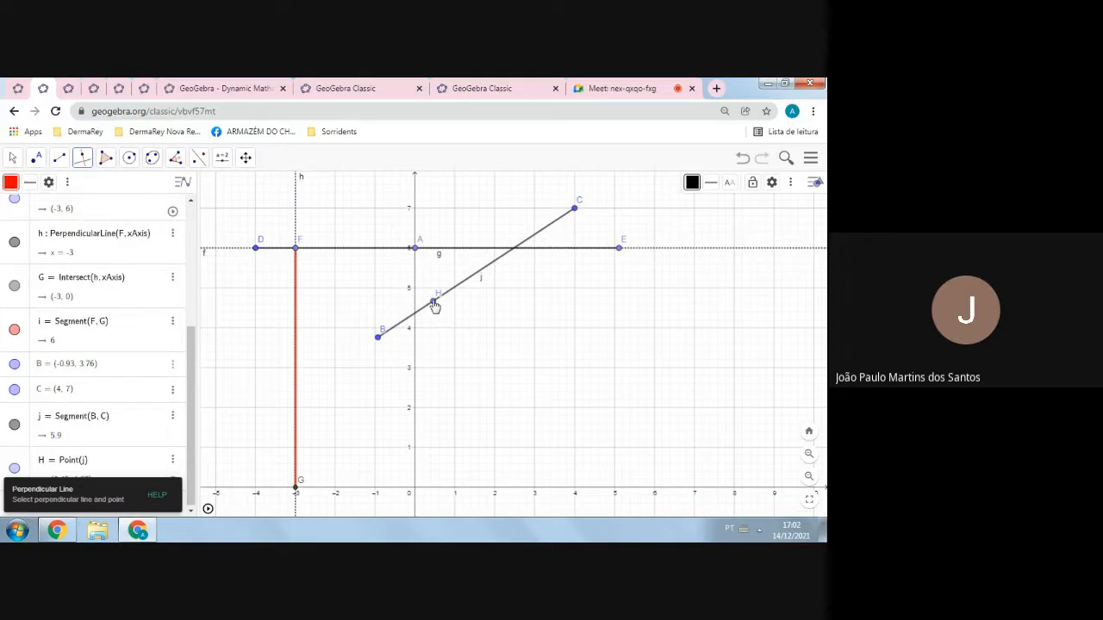
left_click(449, 493)
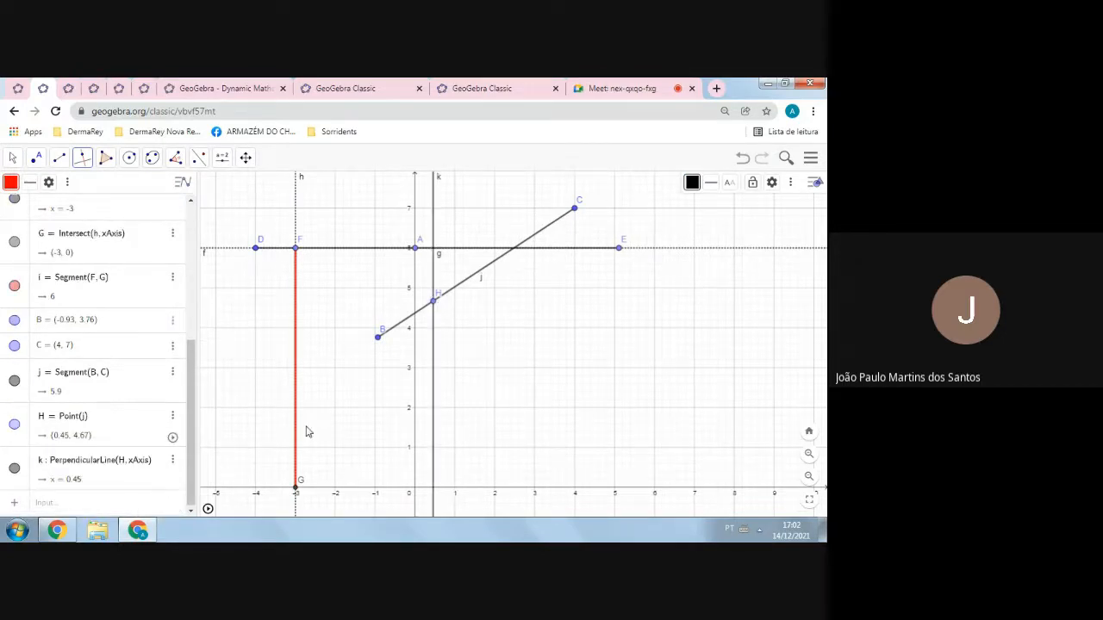
- Create the intersection point of the perpendicular line through H and the x-axis
left_click(23, 159)
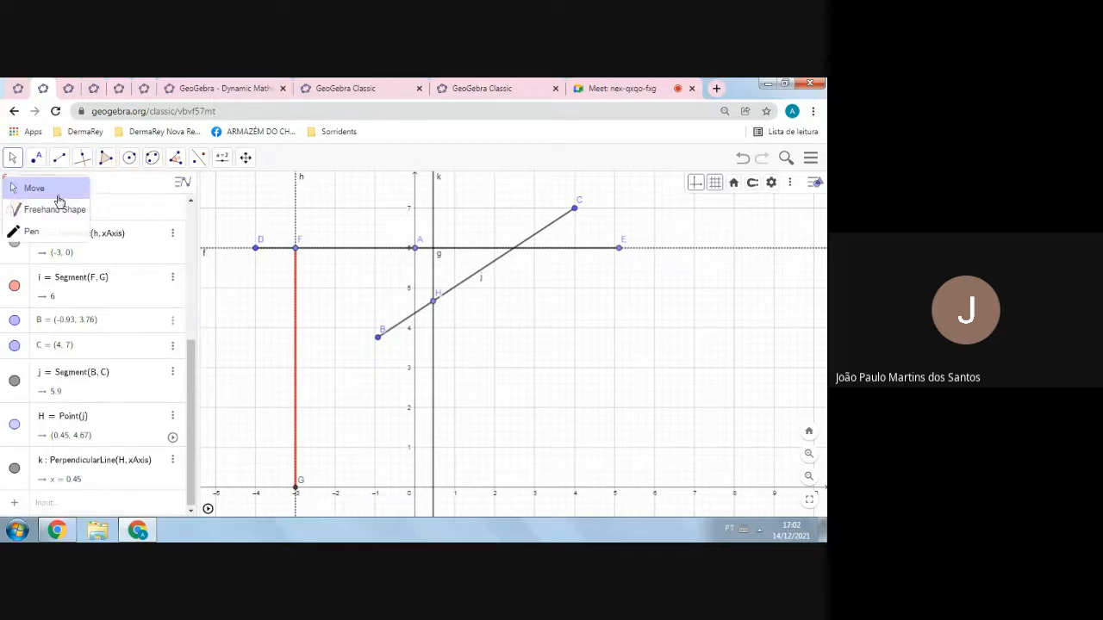
left_click(35, 157)
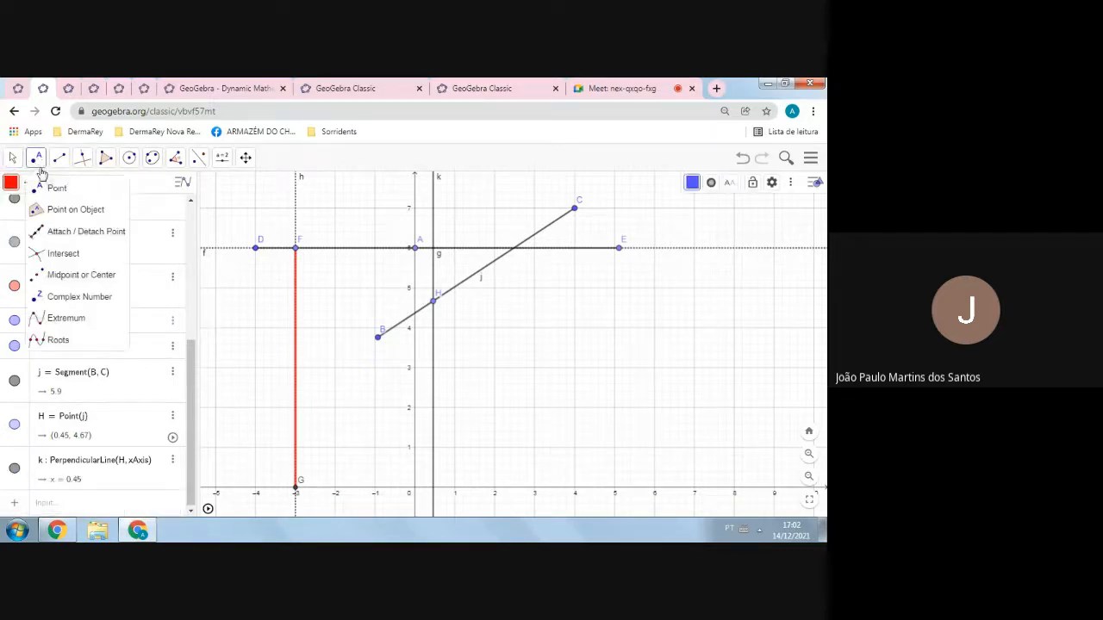
left_click(434, 491)
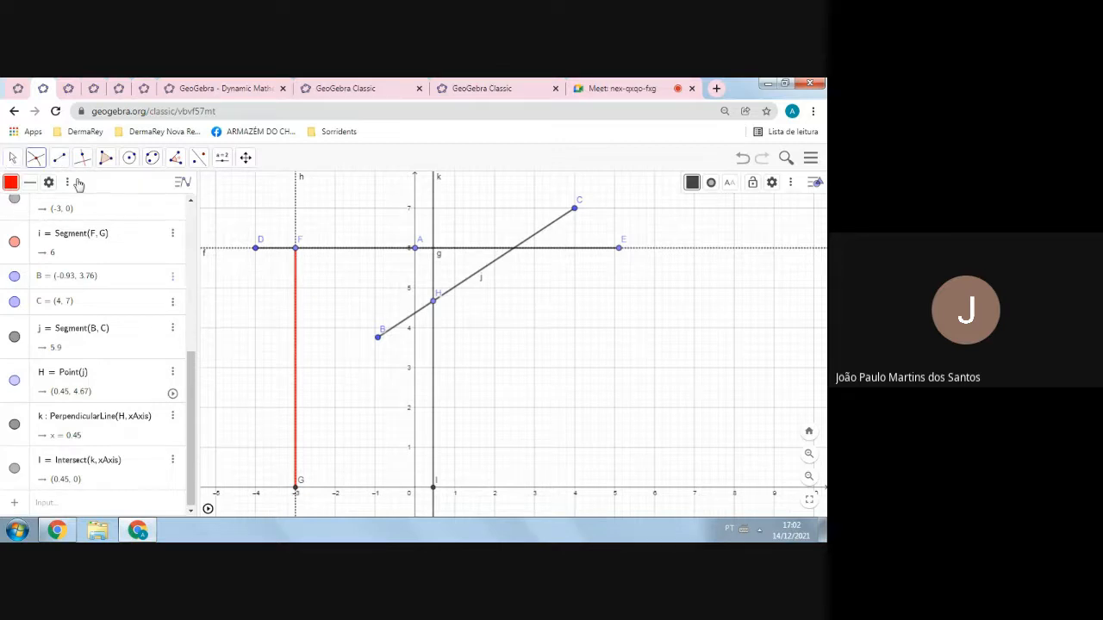
- Hide the perpendicular line k through point H
left_click(13, 158)
left_click(51, 196)
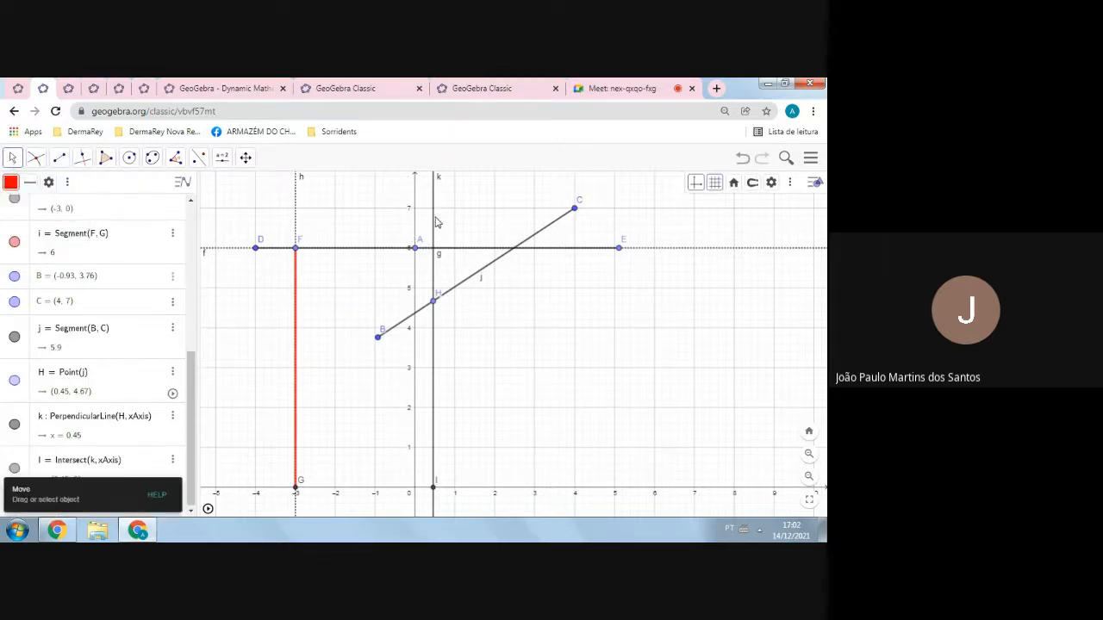
right_click(434, 230)
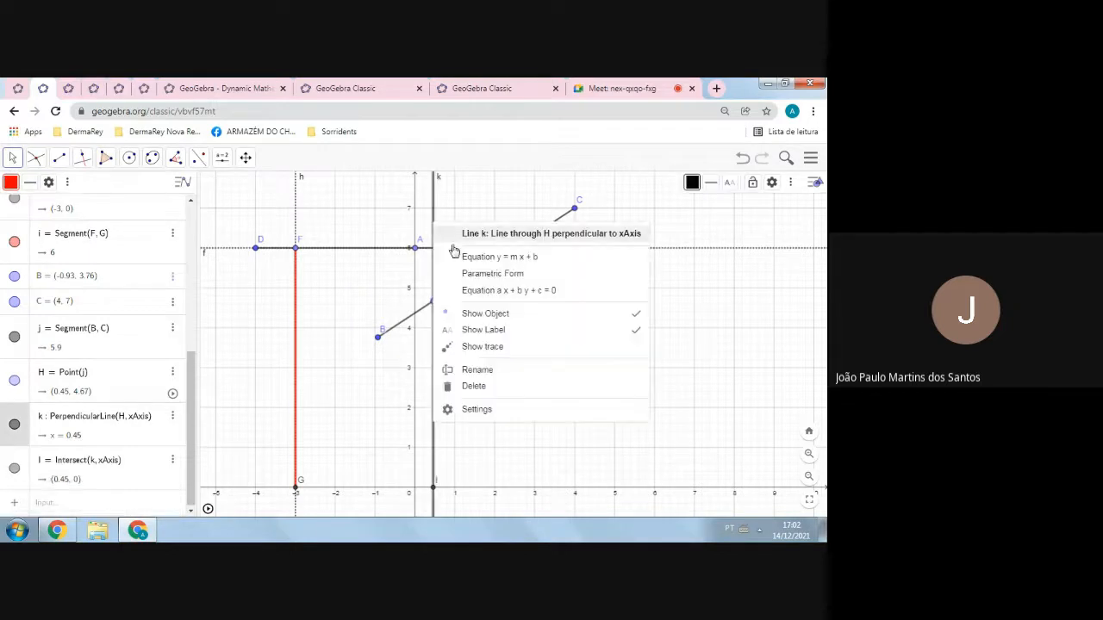
left_click(511, 314)
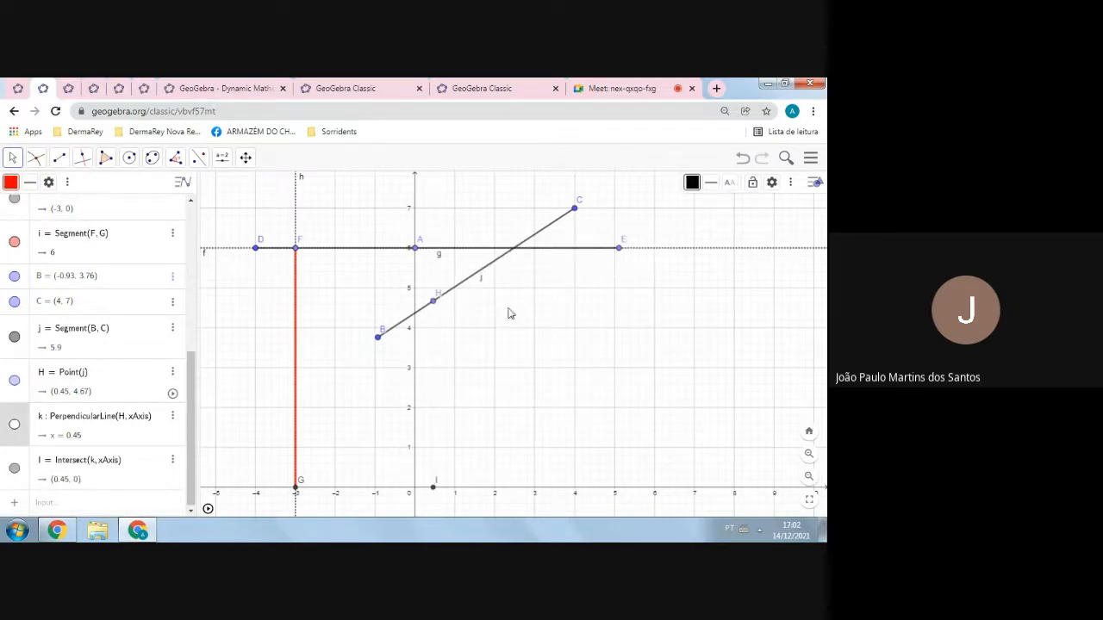
- Draw the vertical segment from point H down to point I on the x-axis
left_click(60, 159)
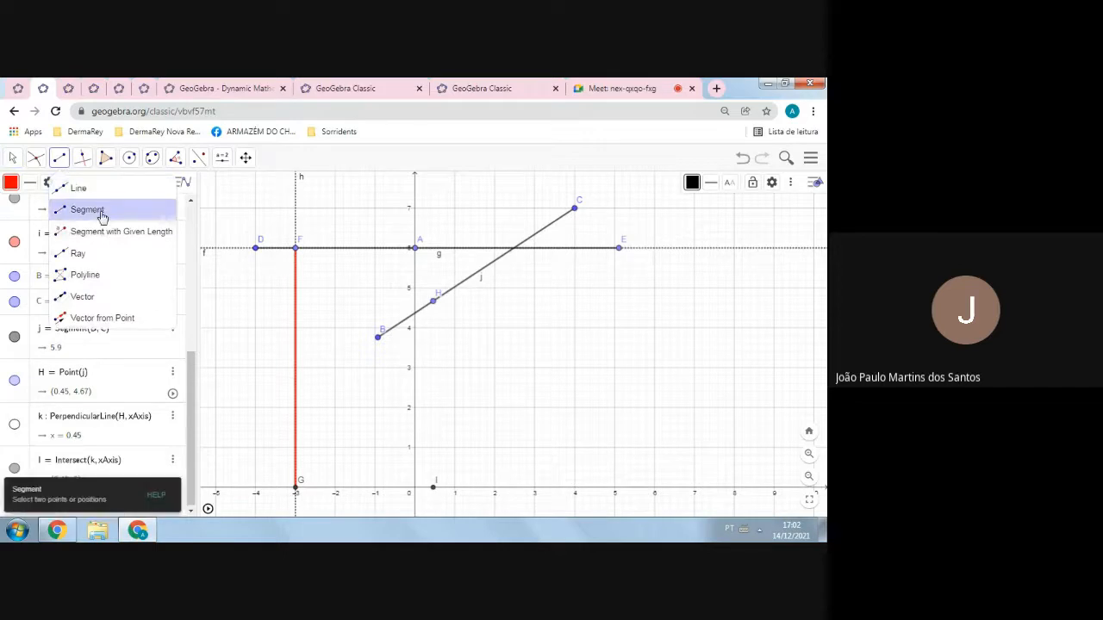
left_click(96, 212)
left_click(435, 304)
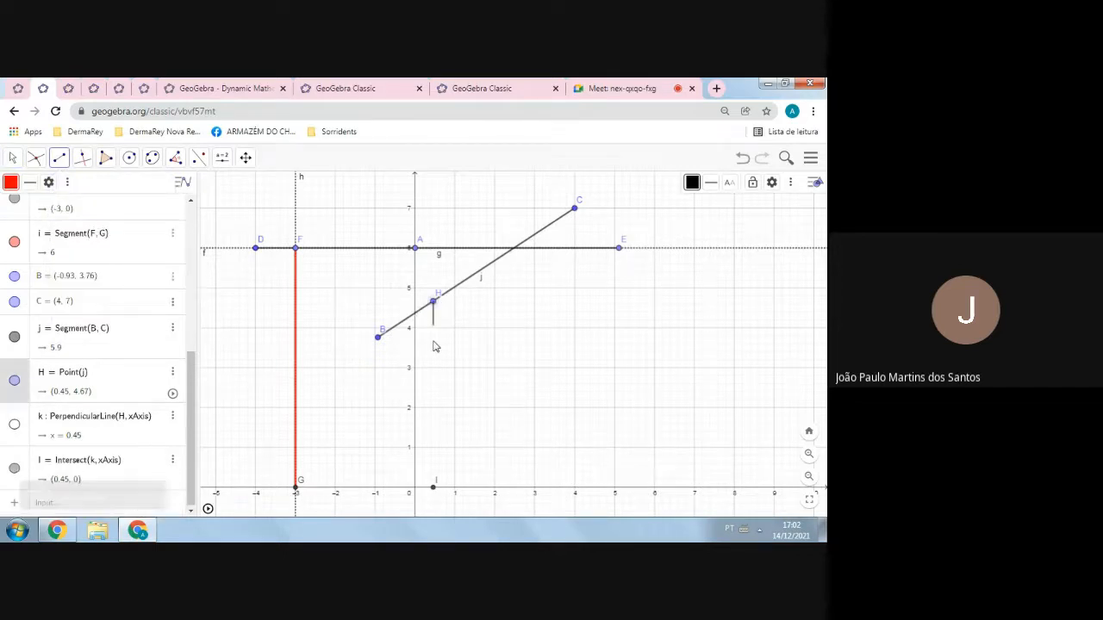
left_click(434, 489)
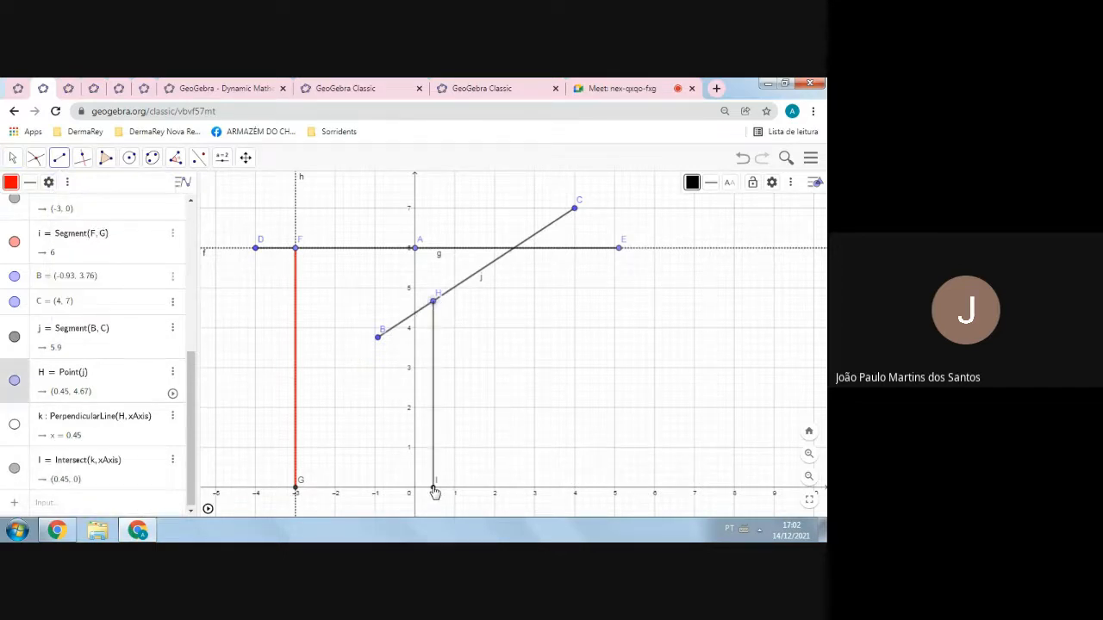
- Turn on the trace of the vertical segment between H and I
left_click(10, 157)
left_click(32, 186)
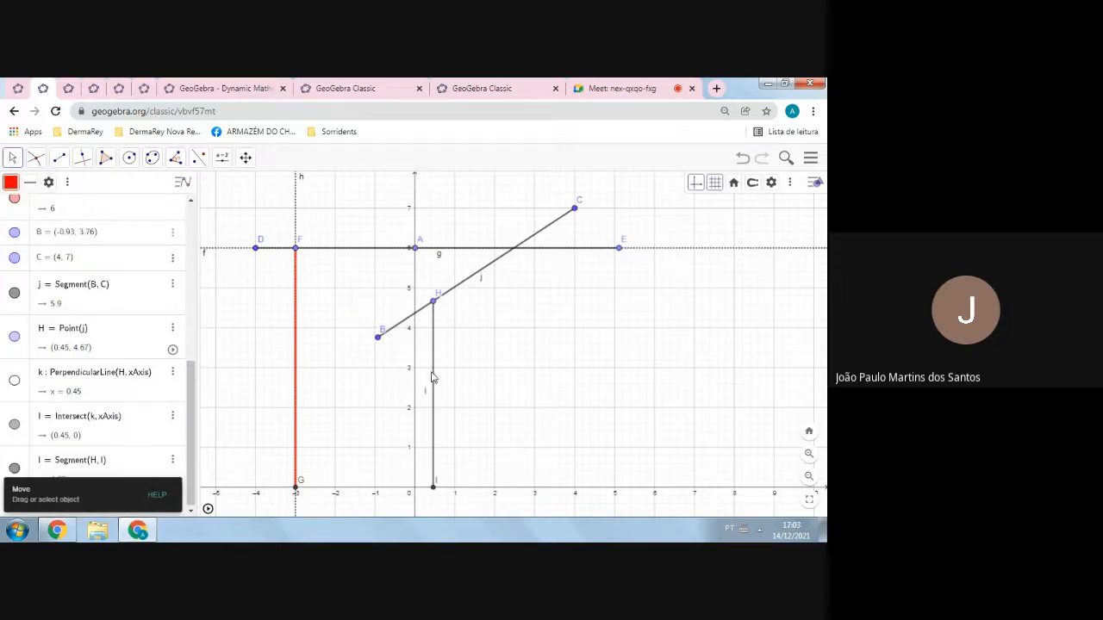
right_click(435, 377)
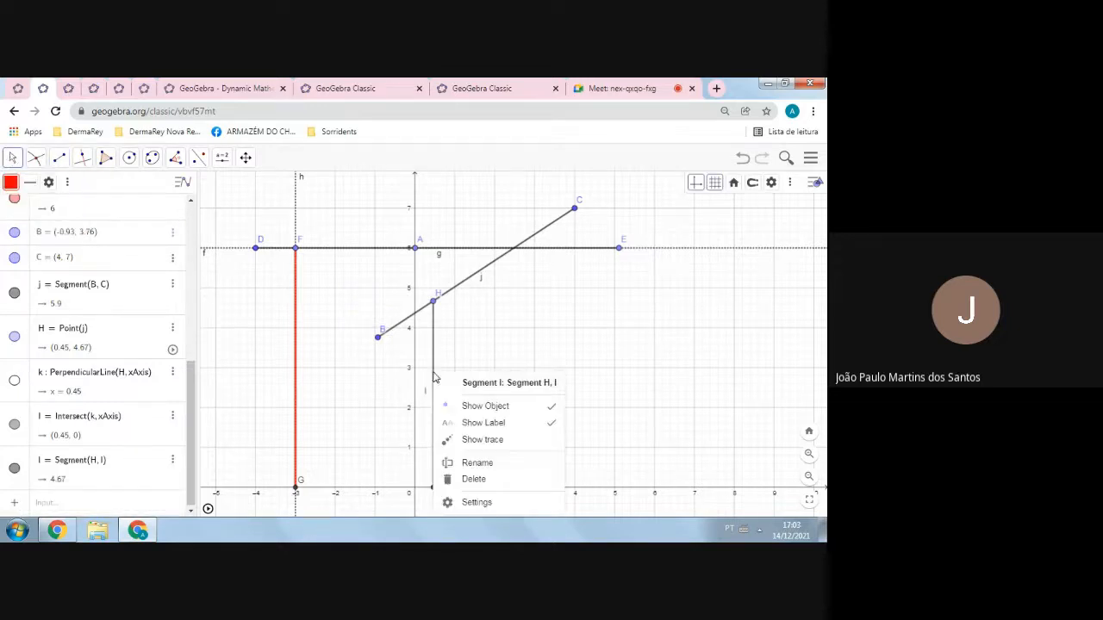
left_click(495, 442)
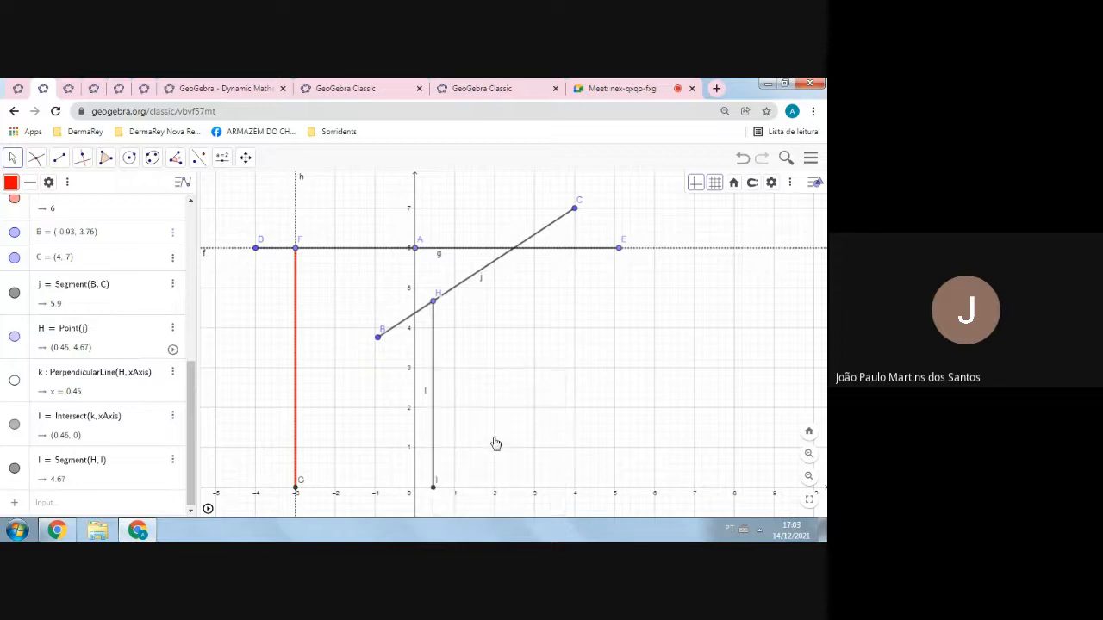
- Set the dynamic red colour of segment HI to x(I) in its advanced settings
right_click(436, 361)
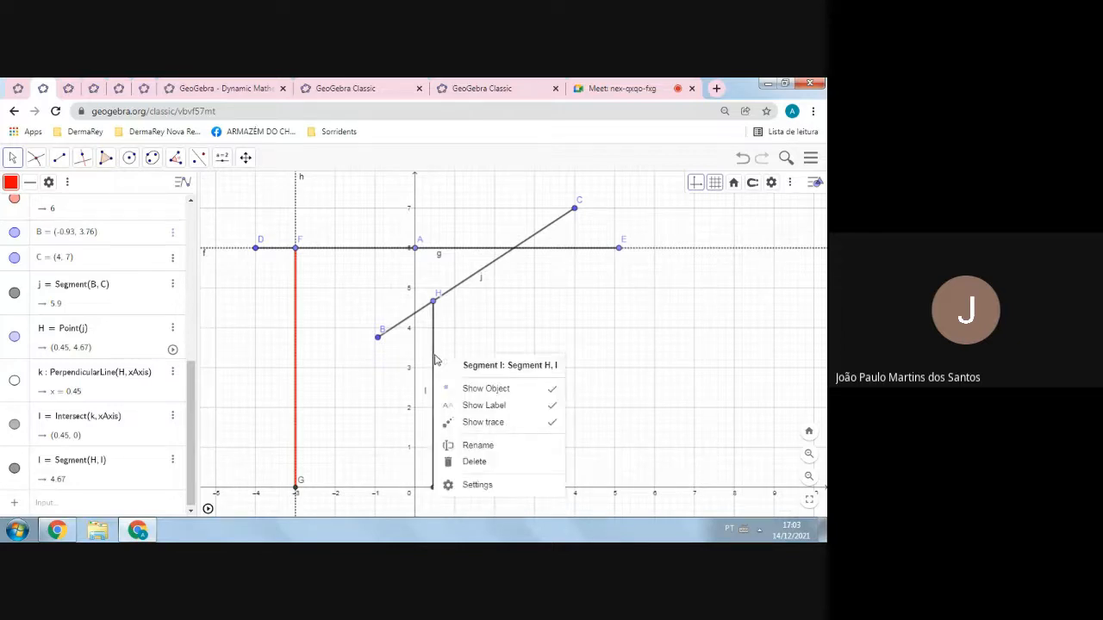
left_click(476, 485)
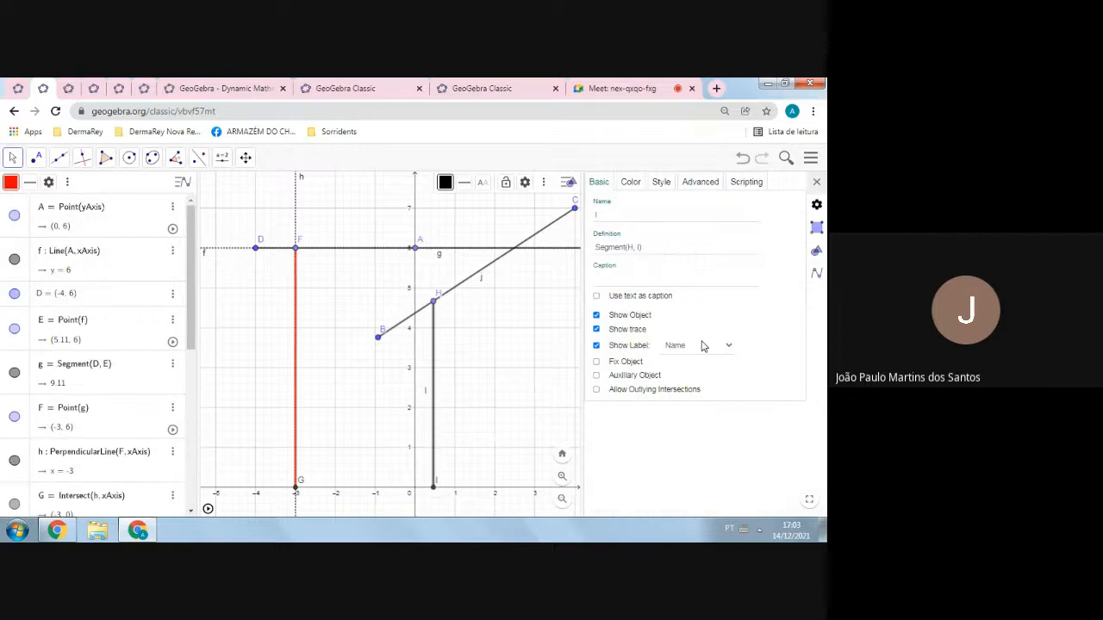
left_click(702, 183)
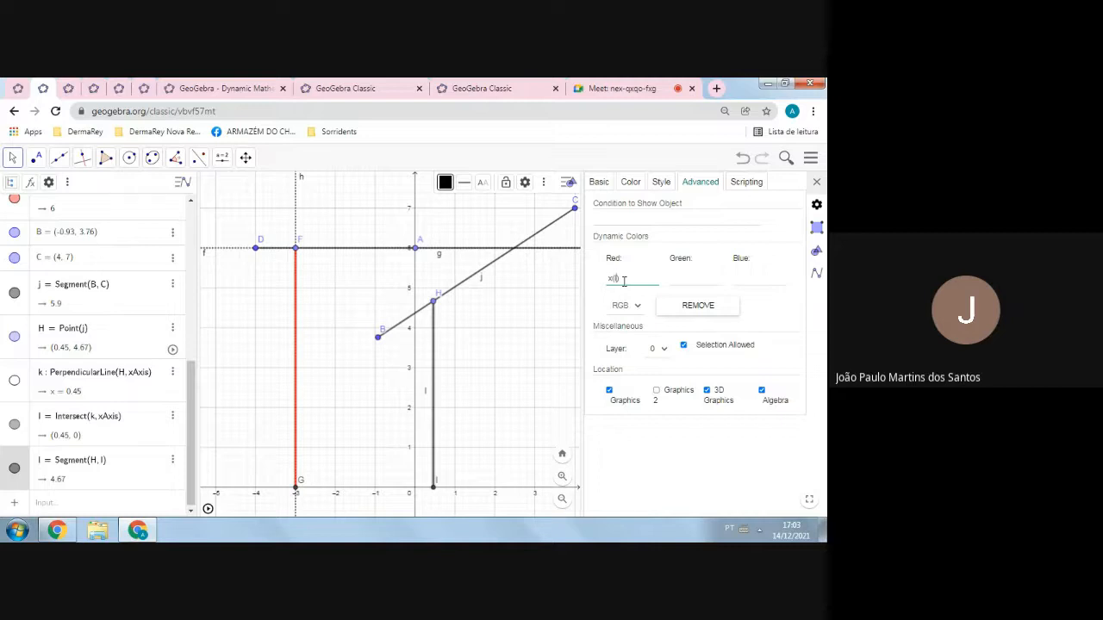
key("Return")
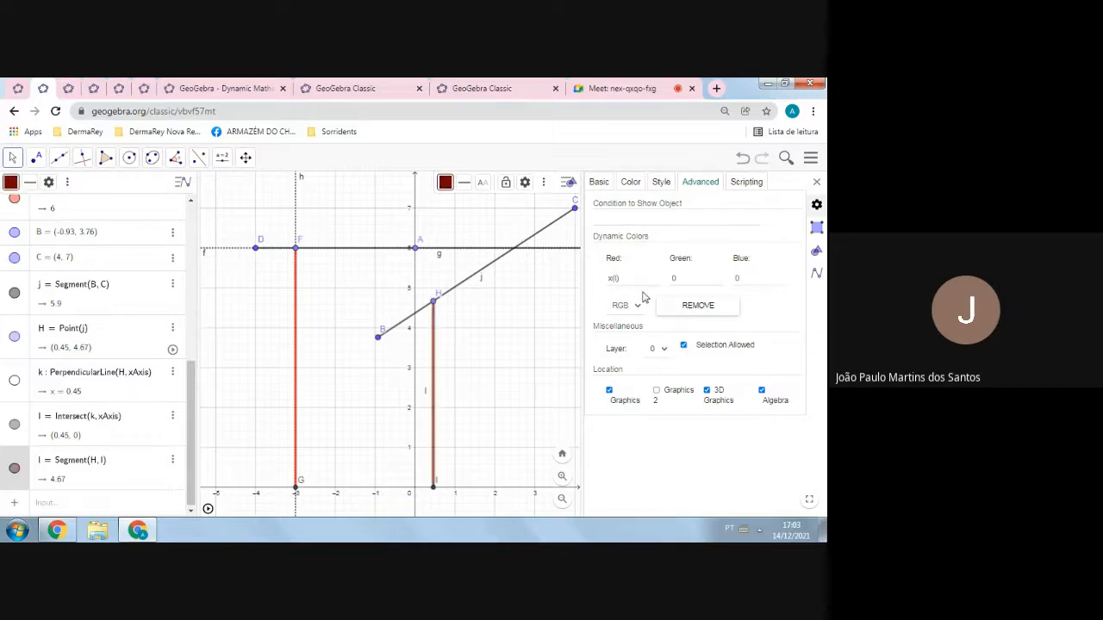
- Add the expression x(I) to the construction to evaluate the x-coordinate of point I
left_click(763, 275)
left_click_drag(630, 280, 602, 282)
left_click(48, 506)
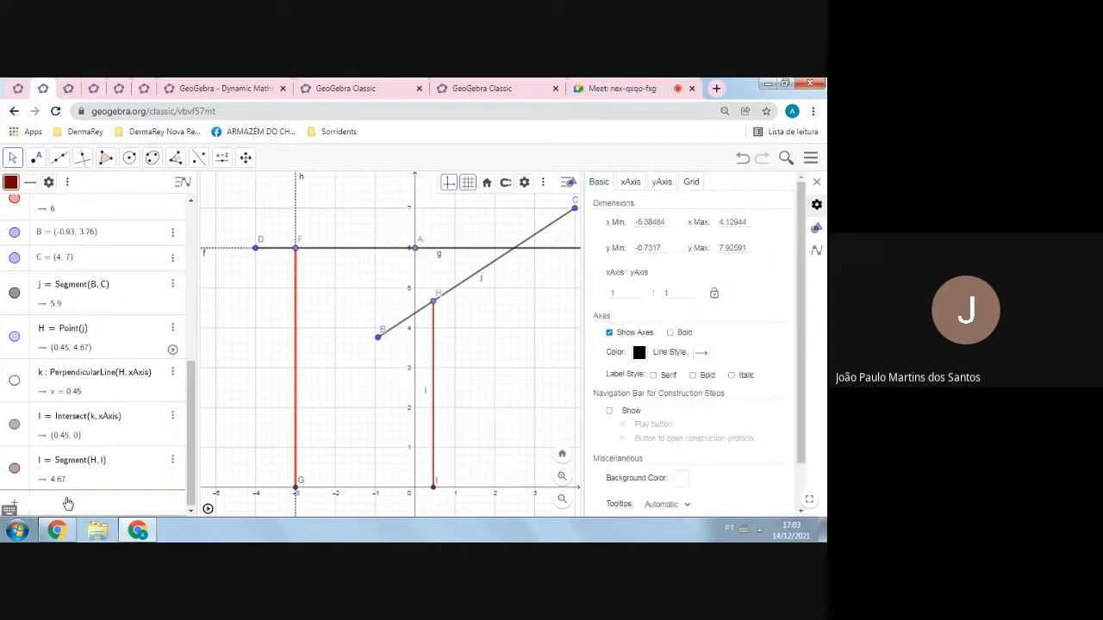
type("x(")
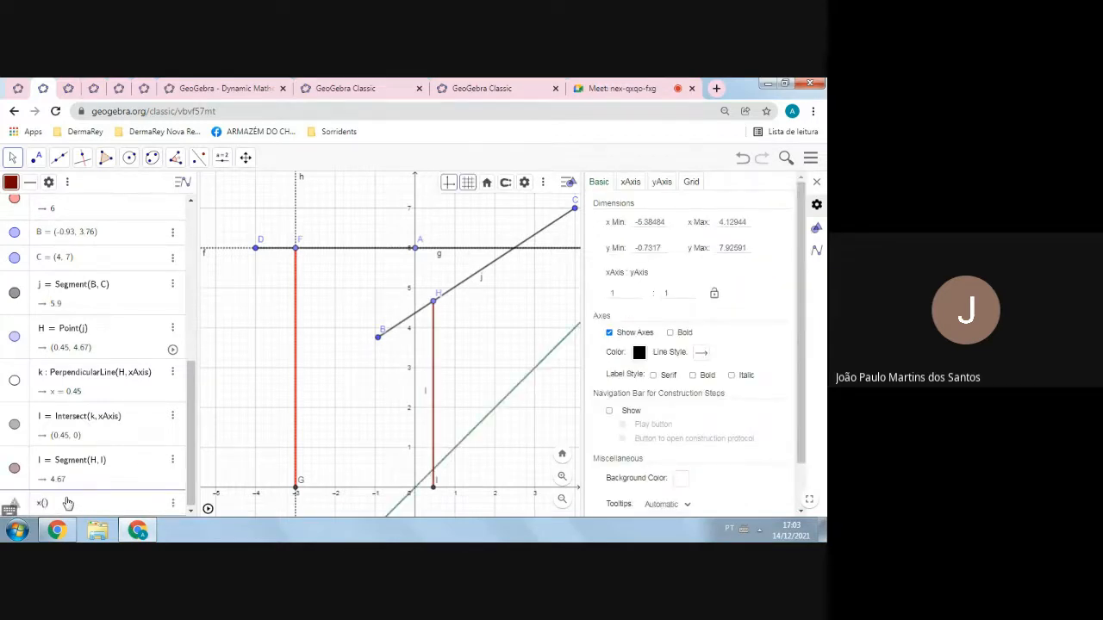
type("I")
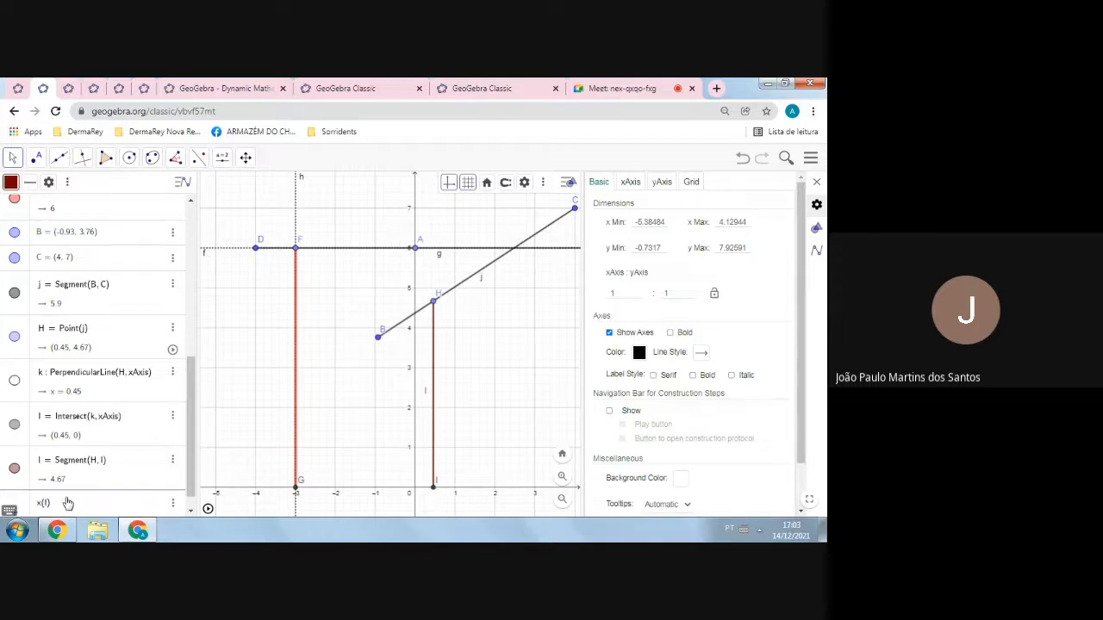
key("Return")
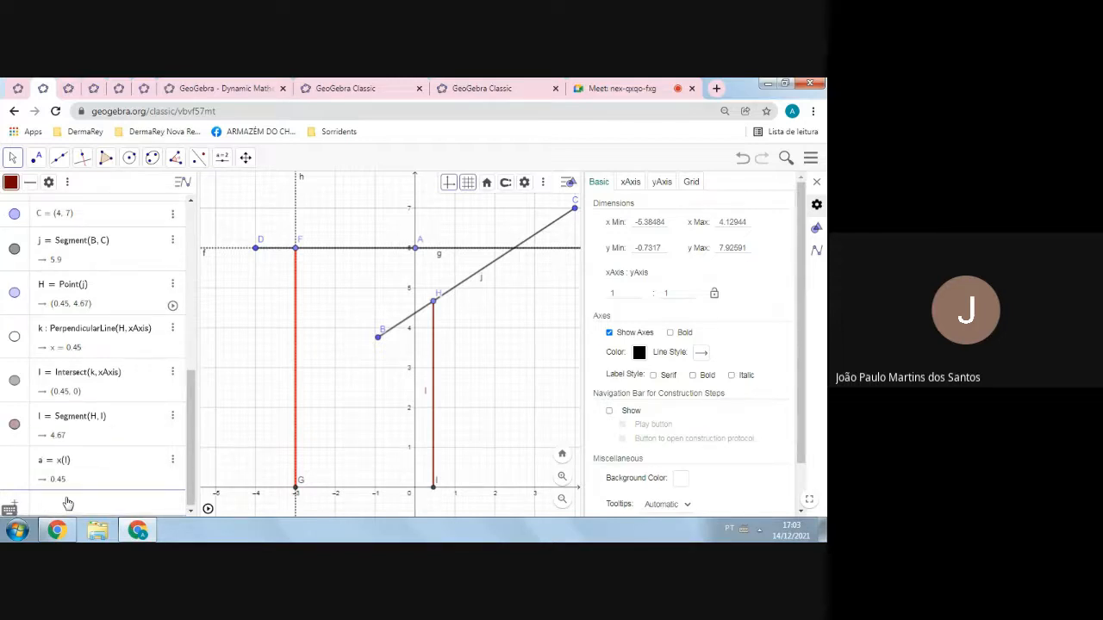
- Examine the dynamic colour expression and the basic properties of segment HI
left_click(26, 484)
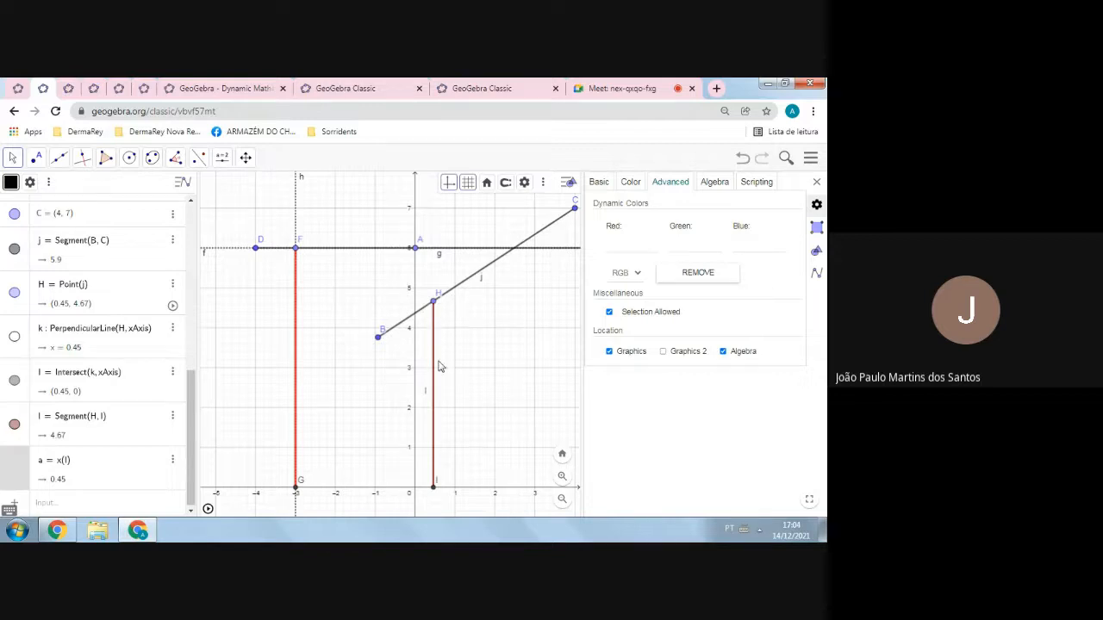
left_click(29, 433)
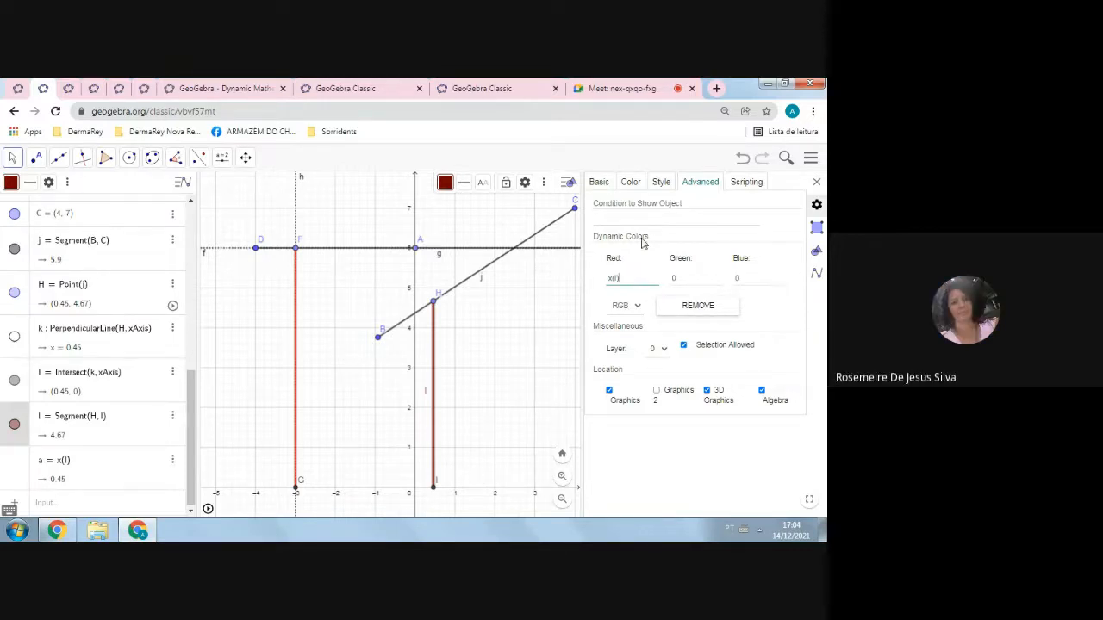
left_click(598, 182)
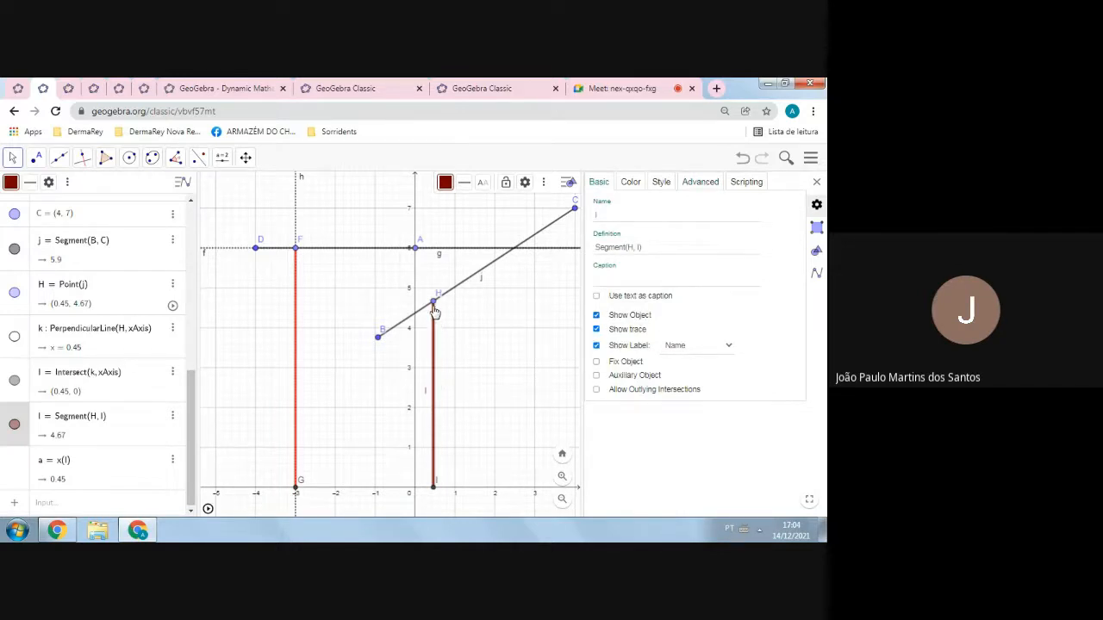
- Move point H along segment BC to endpoint B to paint its trace, and briefly run and pause the animation
left_click_drag(433, 301, 377, 346)
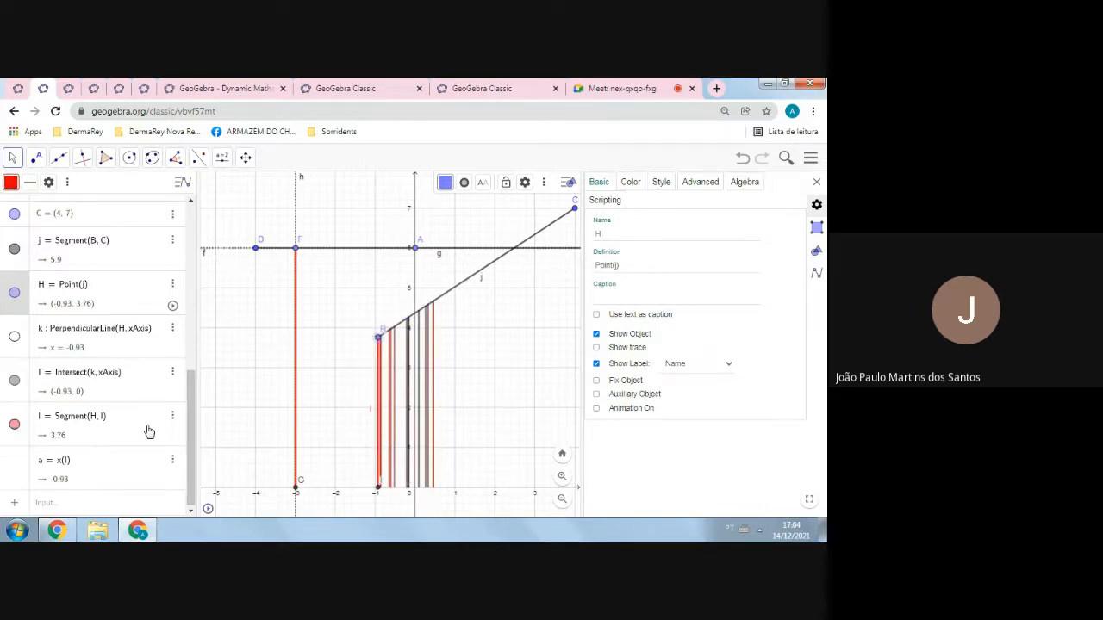
left_click(20, 436)
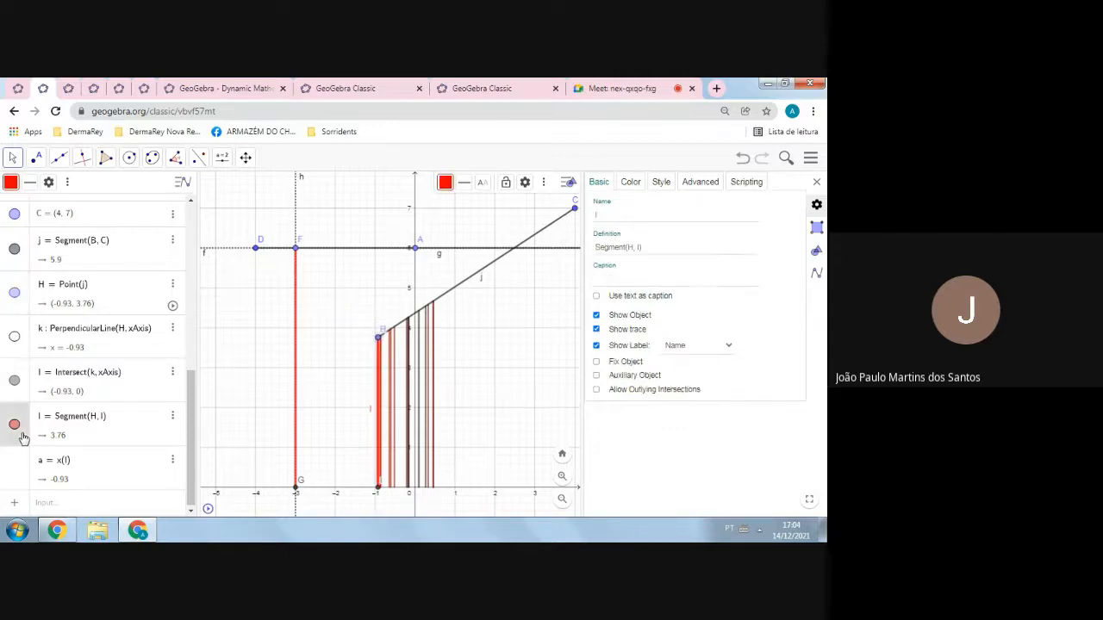
right_click(24, 437)
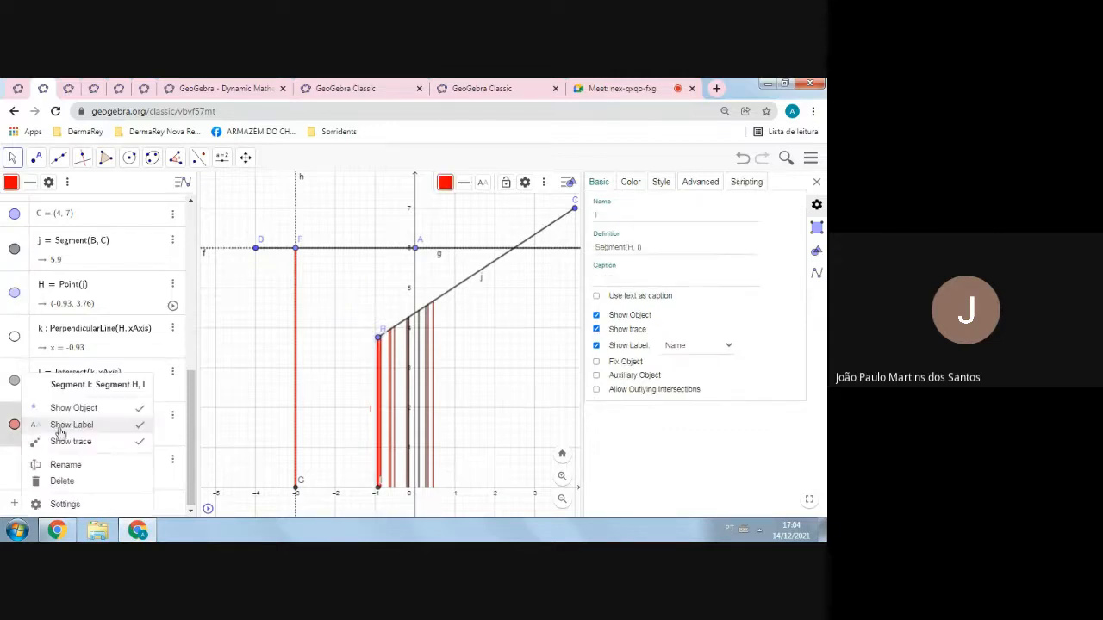
left_click(229, 428)
left_click(208, 510)
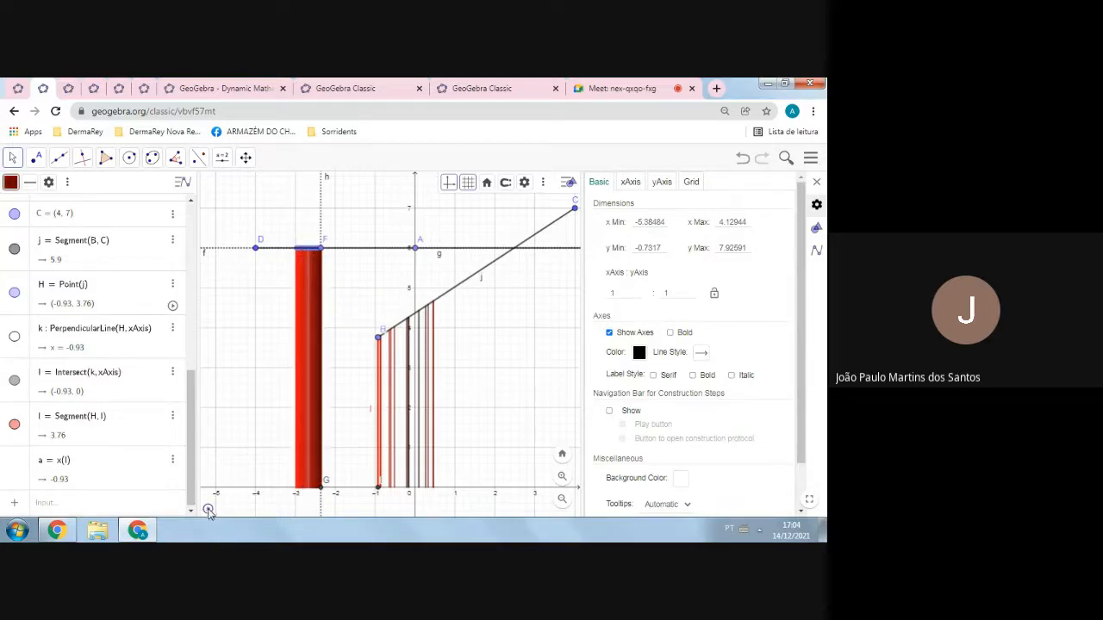
left_click(208, 510)
- Set the line thickness of segment HI to 13 in its style settings and close the settings
left_click(378, 401)
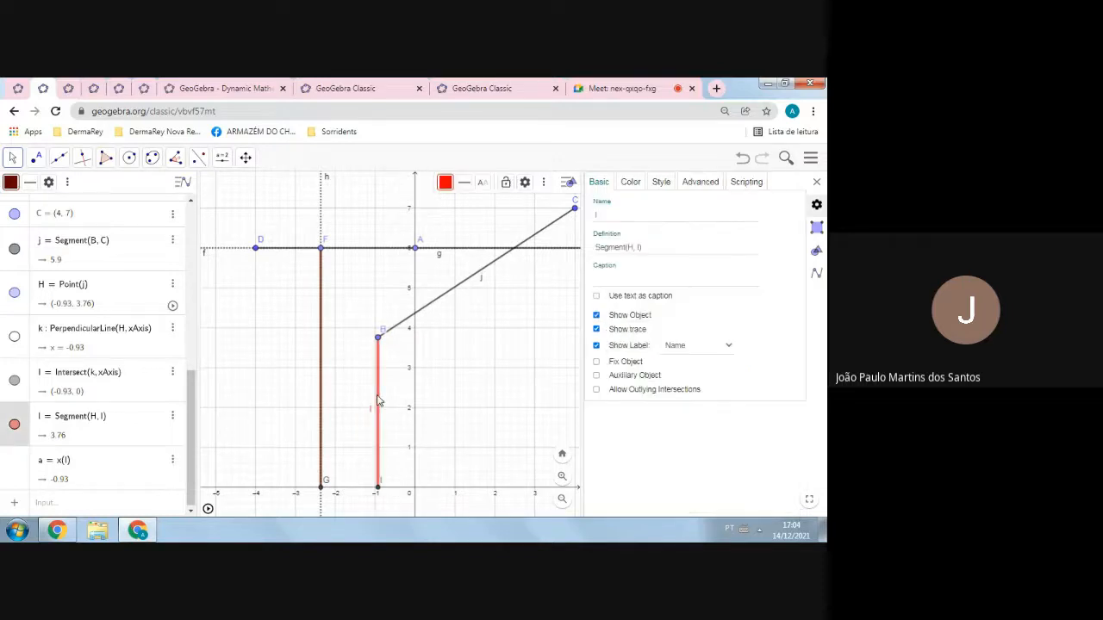
right_click(378, 401)
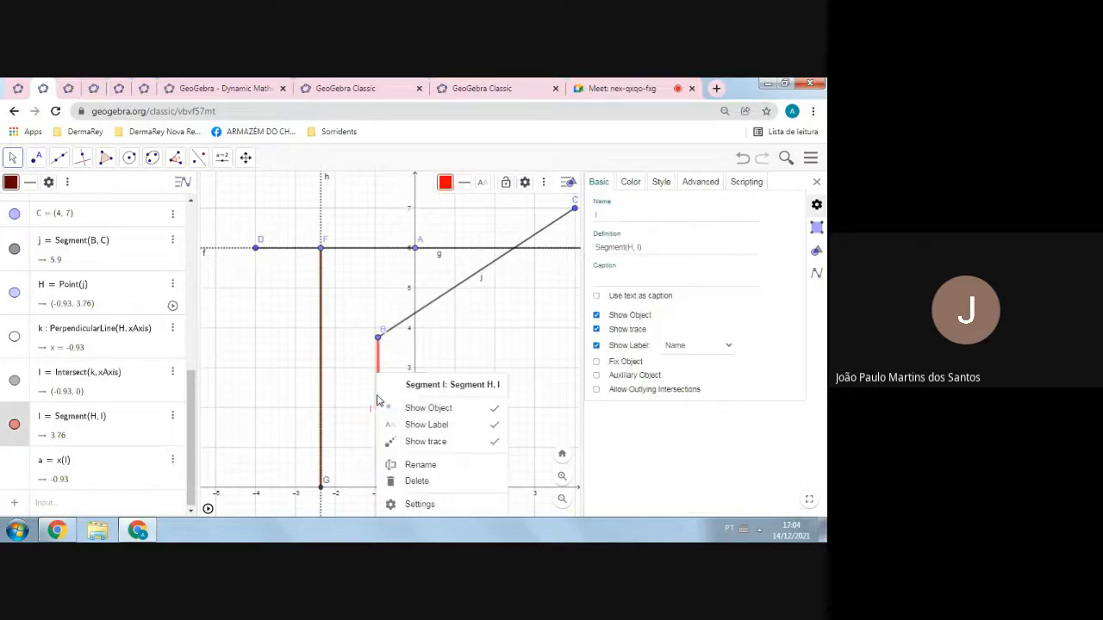
left_click(438, 504)
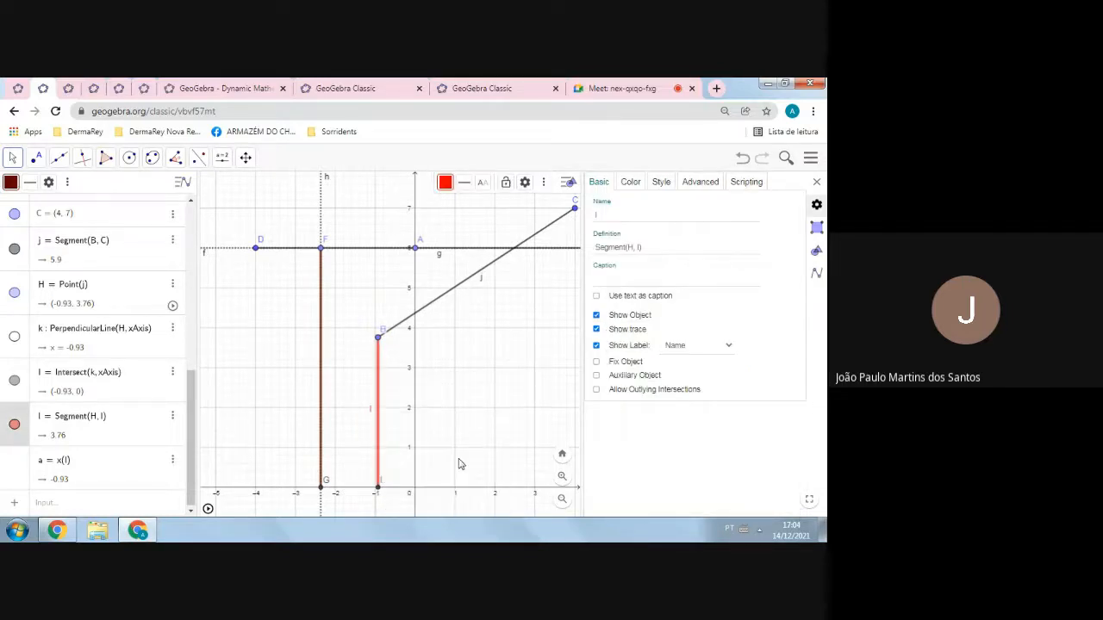
left_click(700, 182)
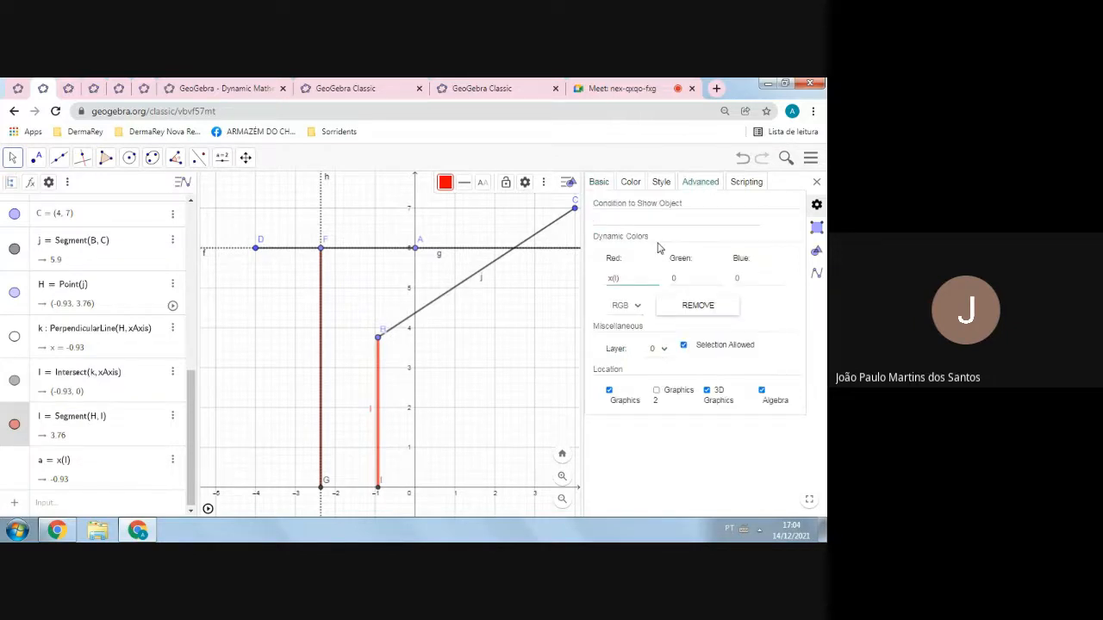
left_click(659, 188)
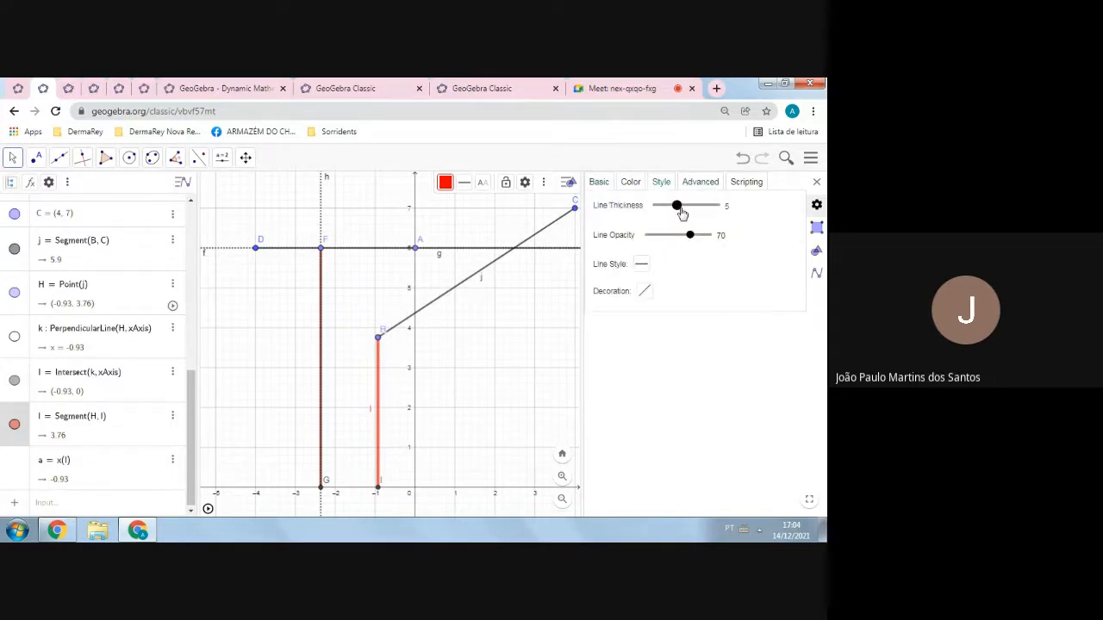
left_click_drag(681, 205, 747, 201)
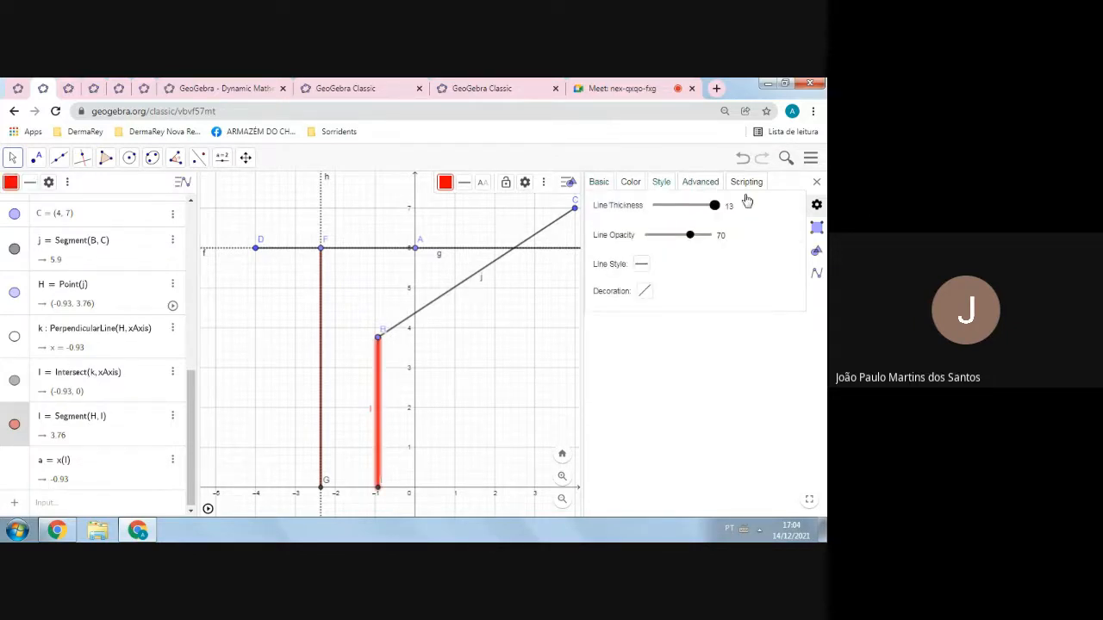
left_click(818, 185)
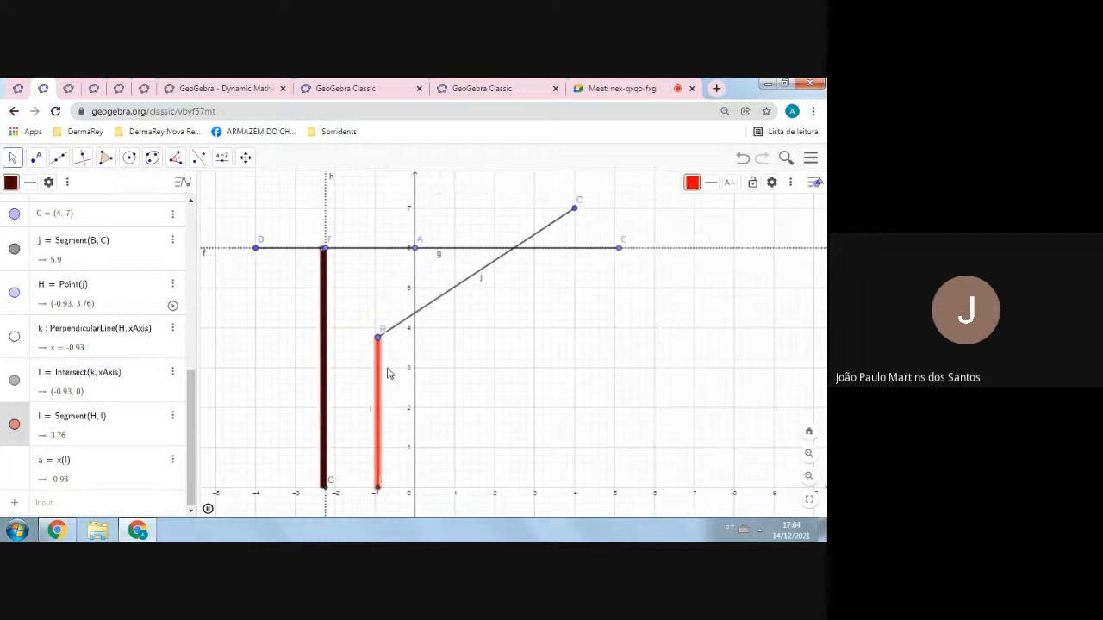
- Pause the animation and move point H along the whole of segment BC to paint the area beneath it, ending near x = 2.14
left_click(208, 509)
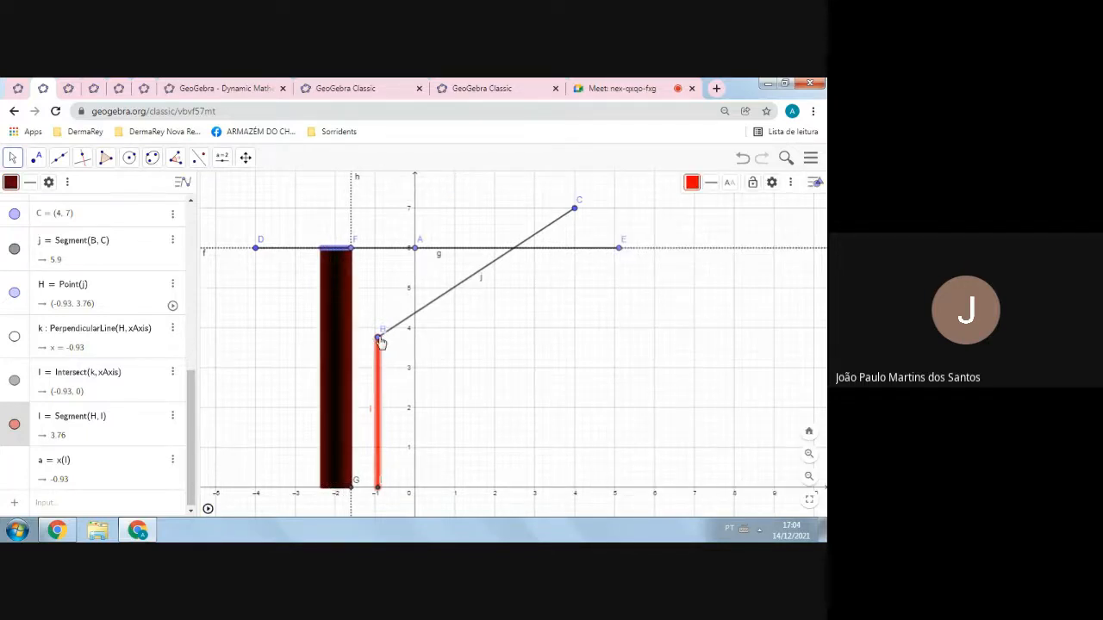
mouse_move(380, 343)
left_mouse_down()
mouse_move(556, 229)
mouse_move(574, 203)
mouse_move(553, 229)
mouse_move(380, 335)
mouse_move(561, 228)
mouse_move(538, 245)
mouse_move(374, 337)
mouse_move(571, 212)
mouse_move(376, 336)
mouse_move(502, 255)
left_mouse_up()
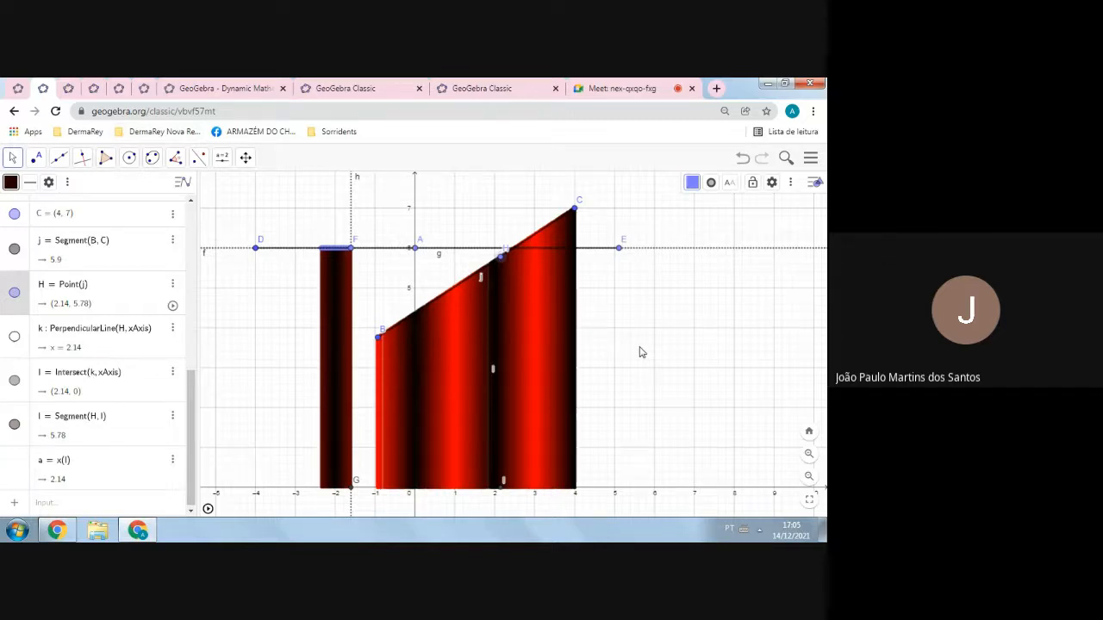
- Switch to the triangle construction, move vertex B to about (3, 10), and animate point P until its trace paints the triangle
left_click(69, 90)
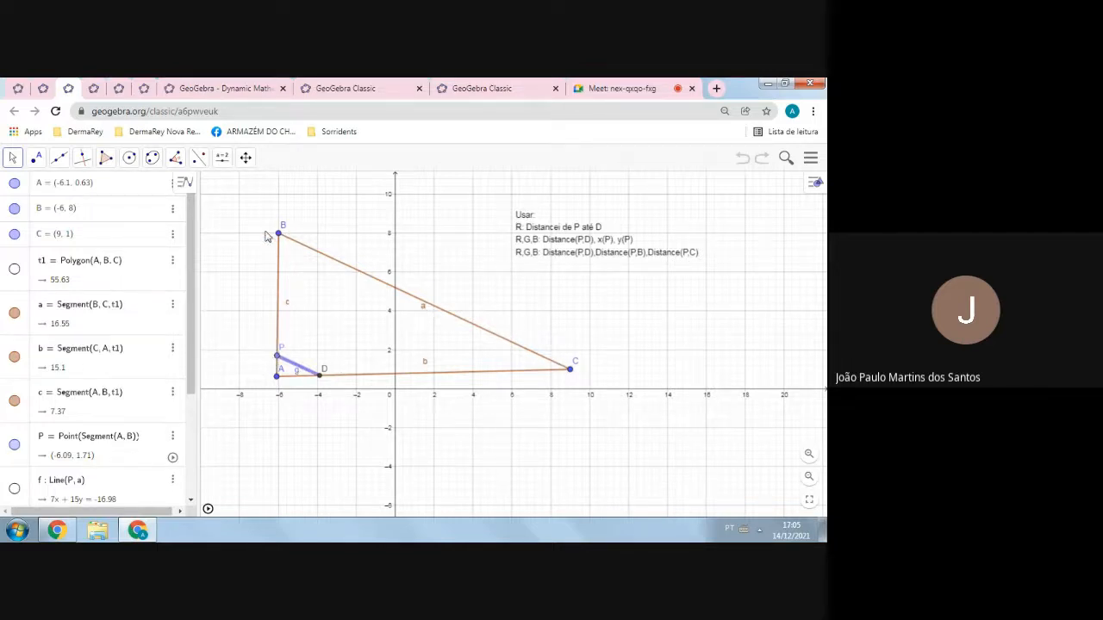
left_click_drag(278, 234, 454, 192)
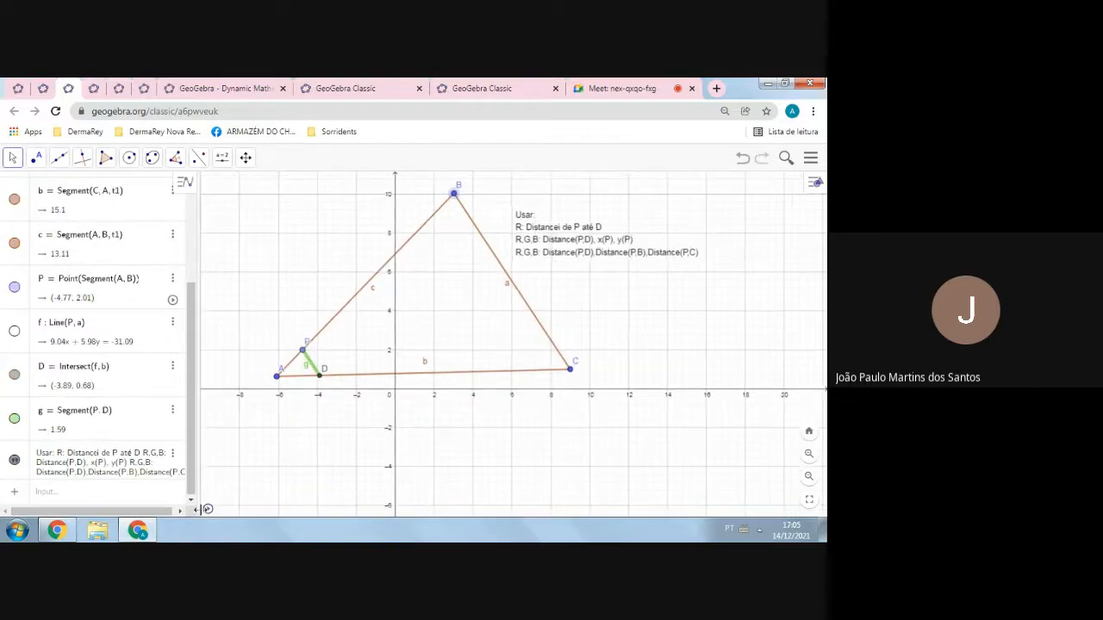
left_click(207, 512)
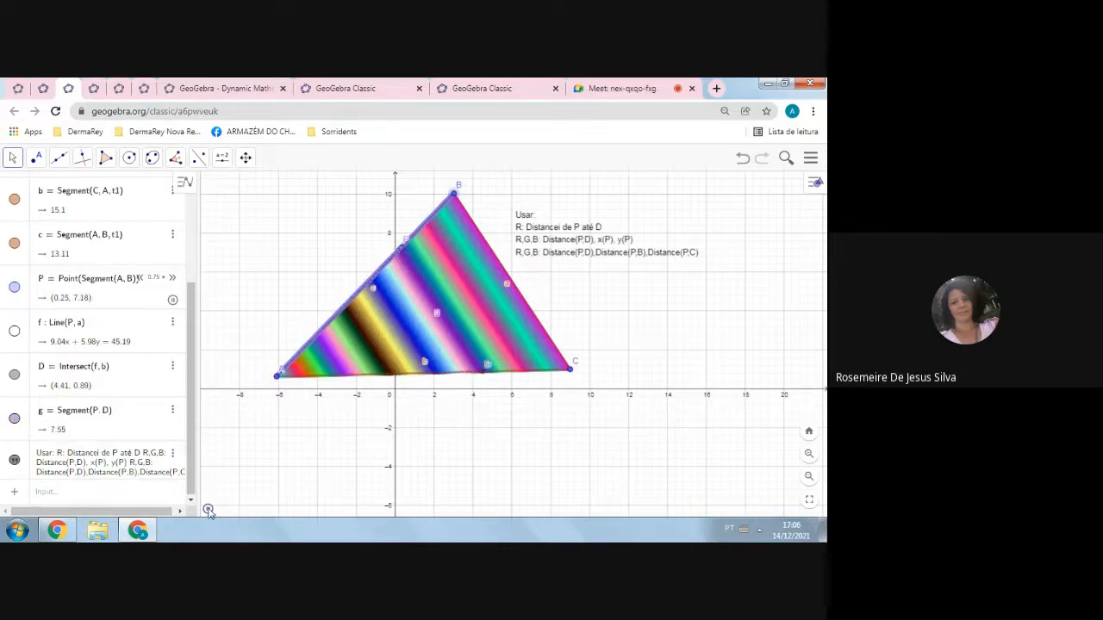
left_click(208, 510)
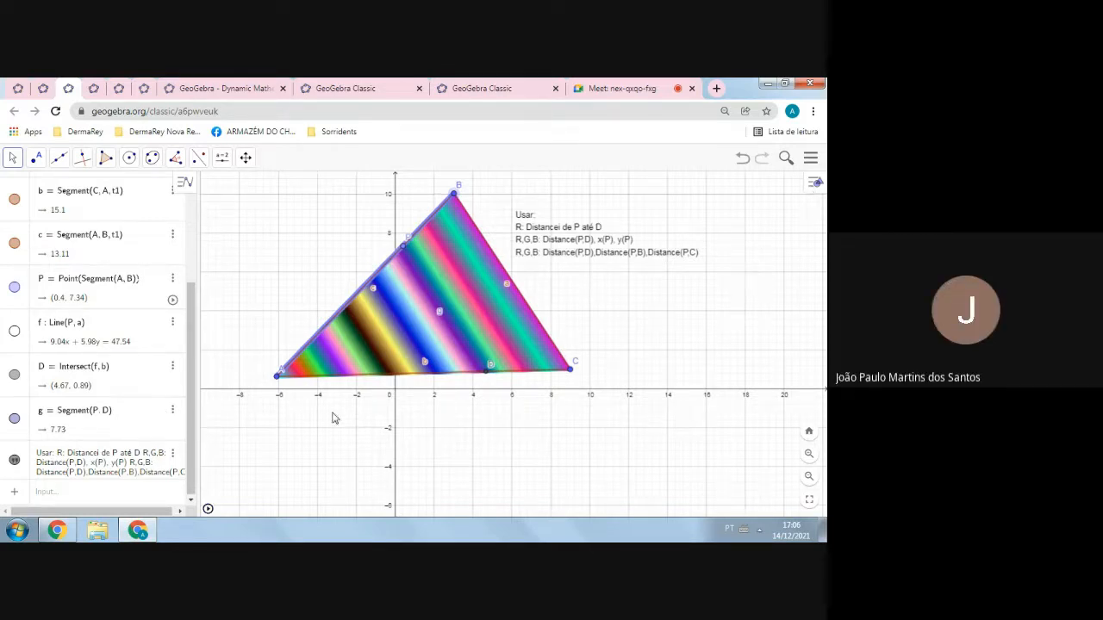
- Examine the red, green and blue dynamic colour expressions in the advanced settings of segment PD
scroll(466, 423, "up", 2)
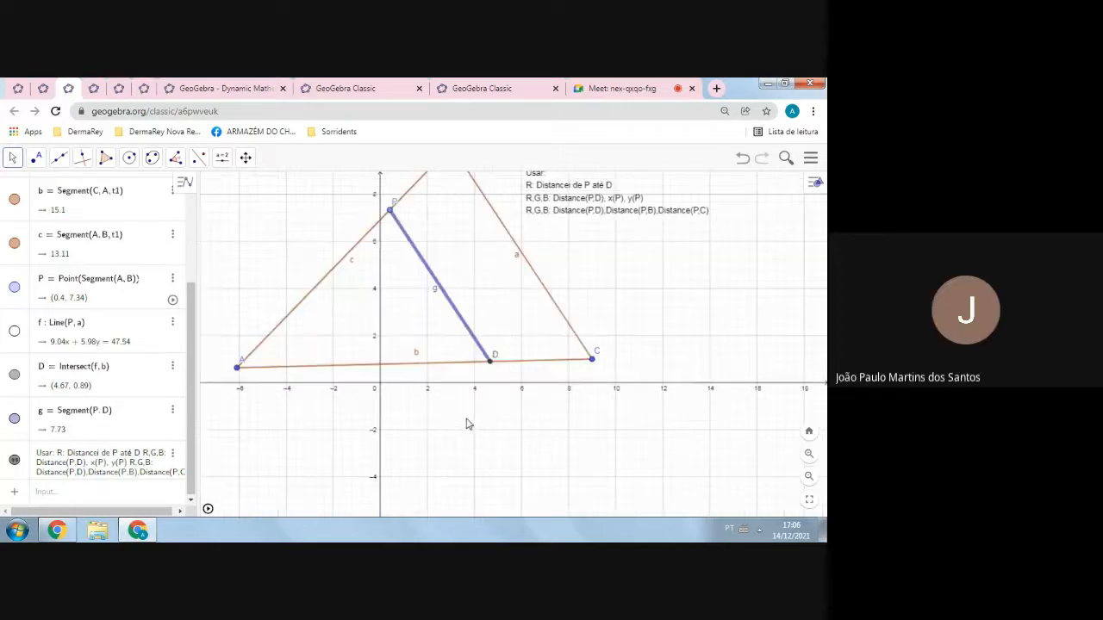
scroll(447, 296, "down", 2)
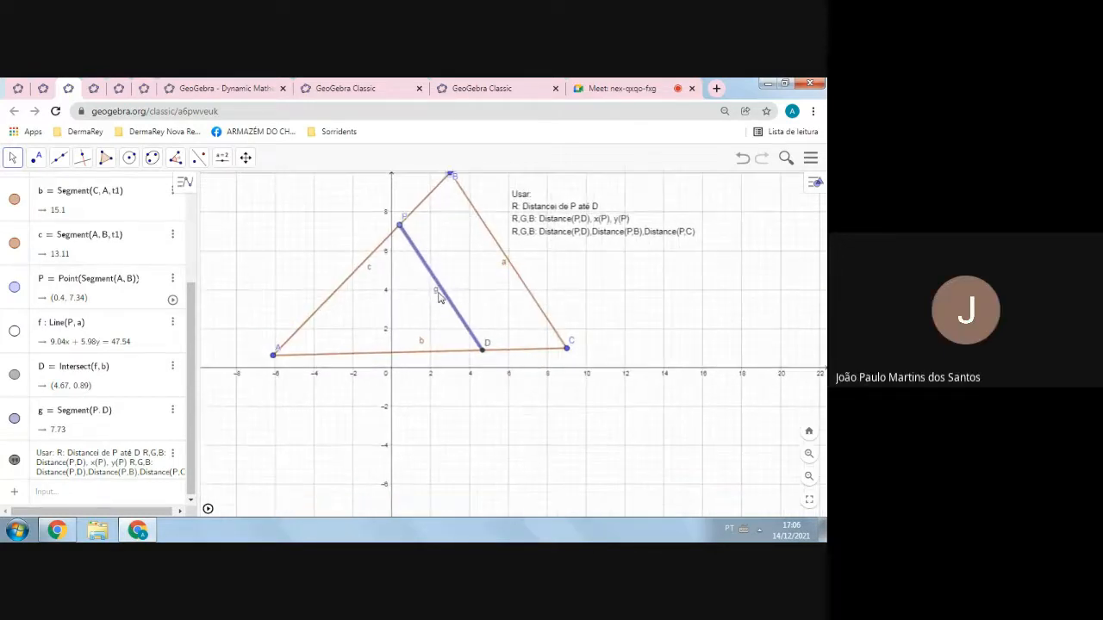
right_click(441, 293)
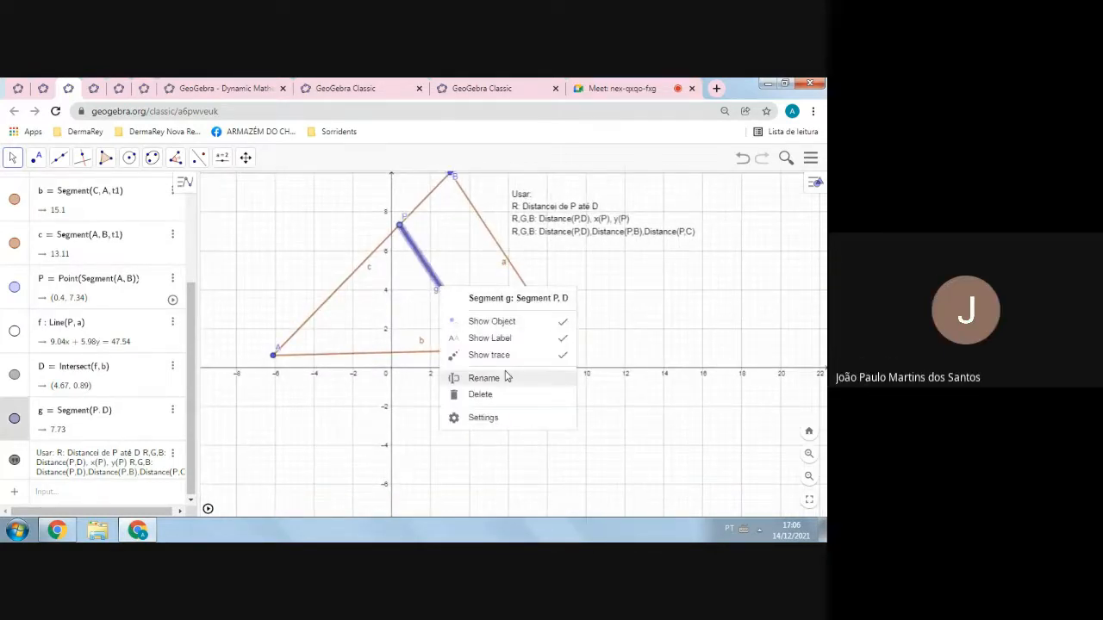
left_click(483, 418)
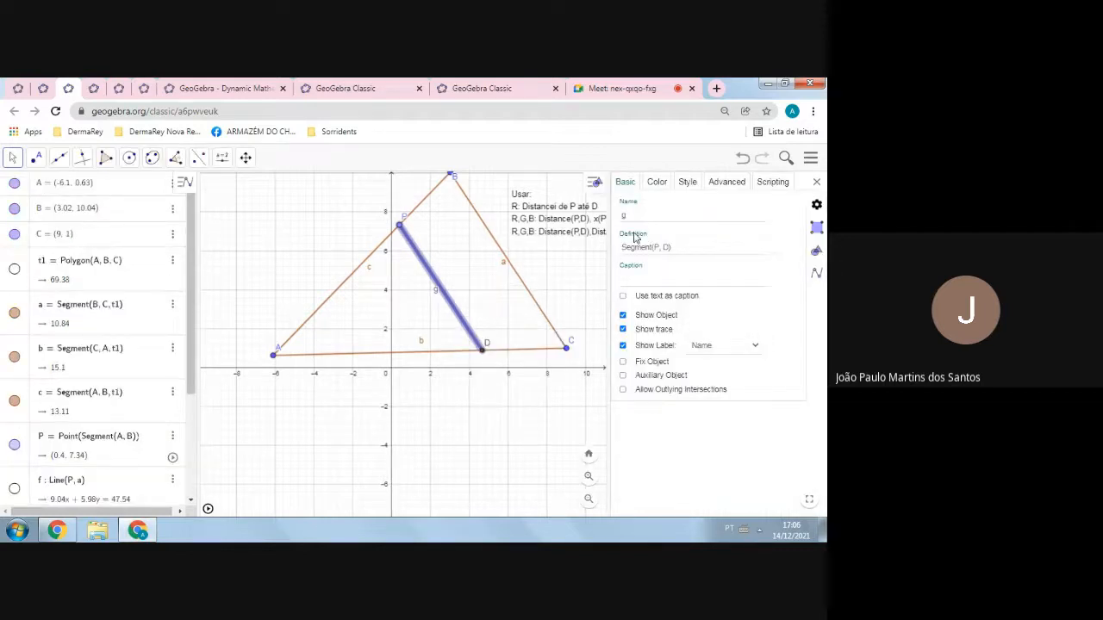
left_click_drag(608, 261, 528, 261)
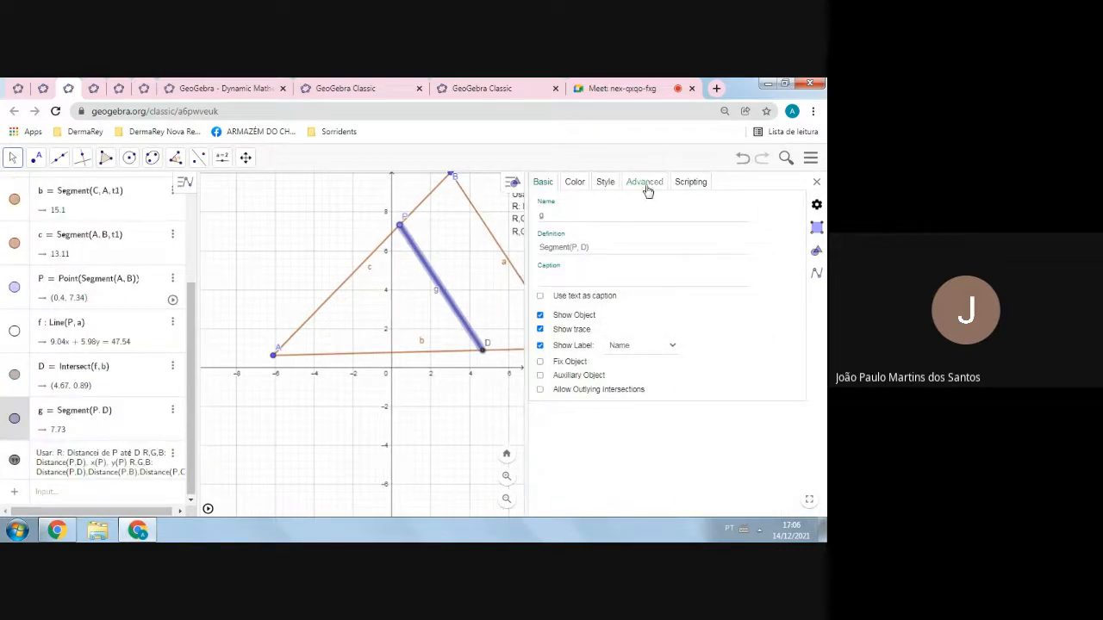
left_click(647, 184)
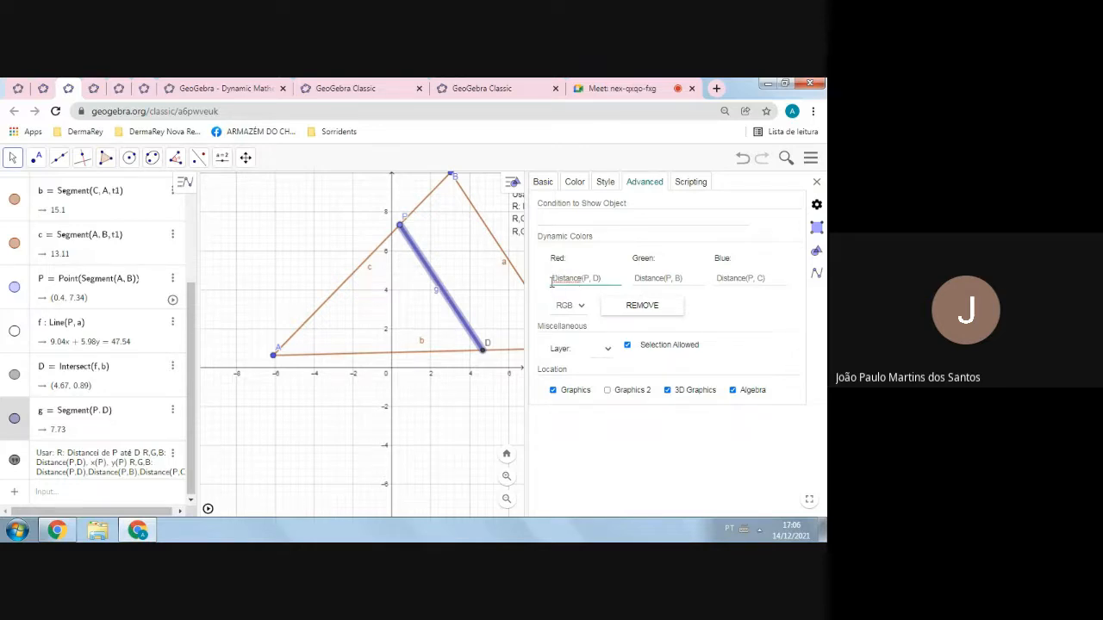
left_click_drag(556, 279, 613, 275)
left_click(574, 282)
left_click_drag(637, 275, 698, 278)
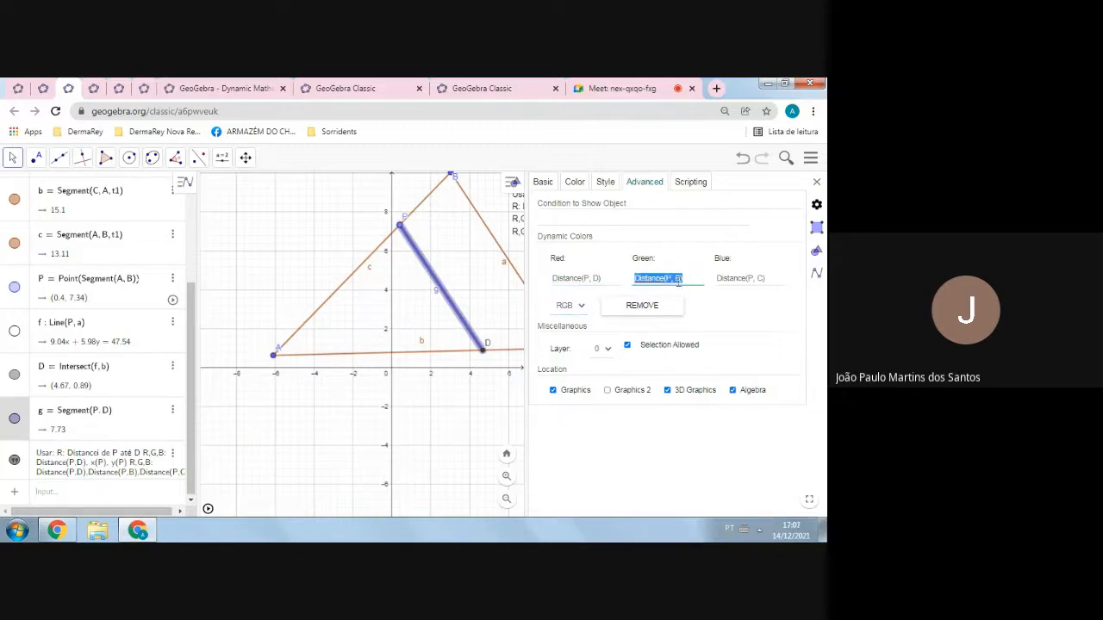
left_click(648, 280)
left_click(400, 226)
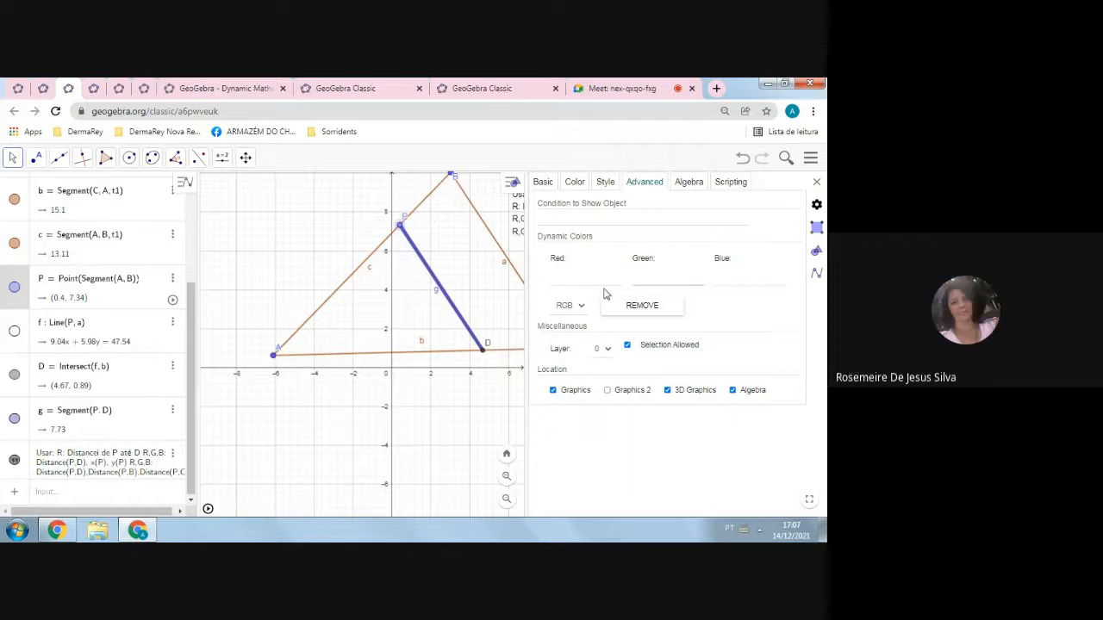
left_click(441, 292)
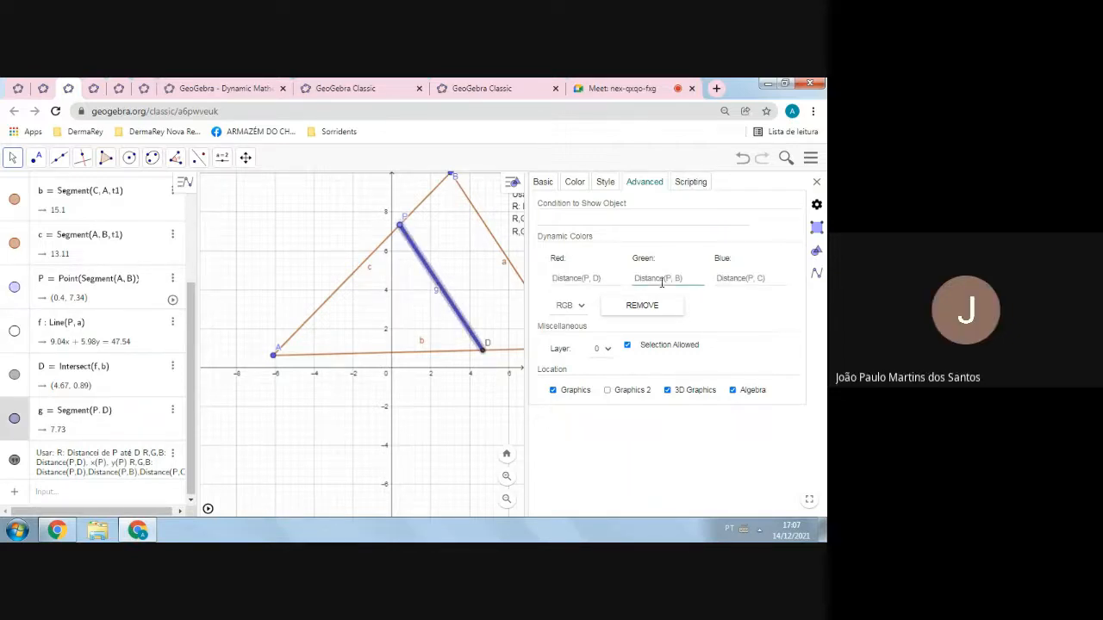
- Add the expression Distance(P, B) to the construction to evaluate the distance between points P and B
left_click(82, 498)
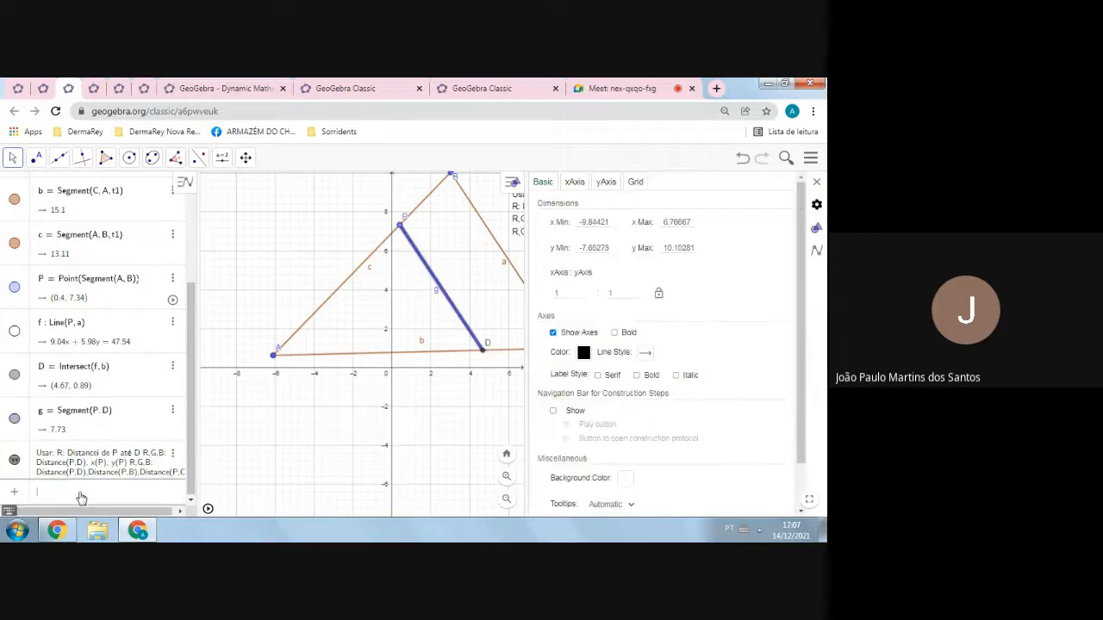
type("Distance")
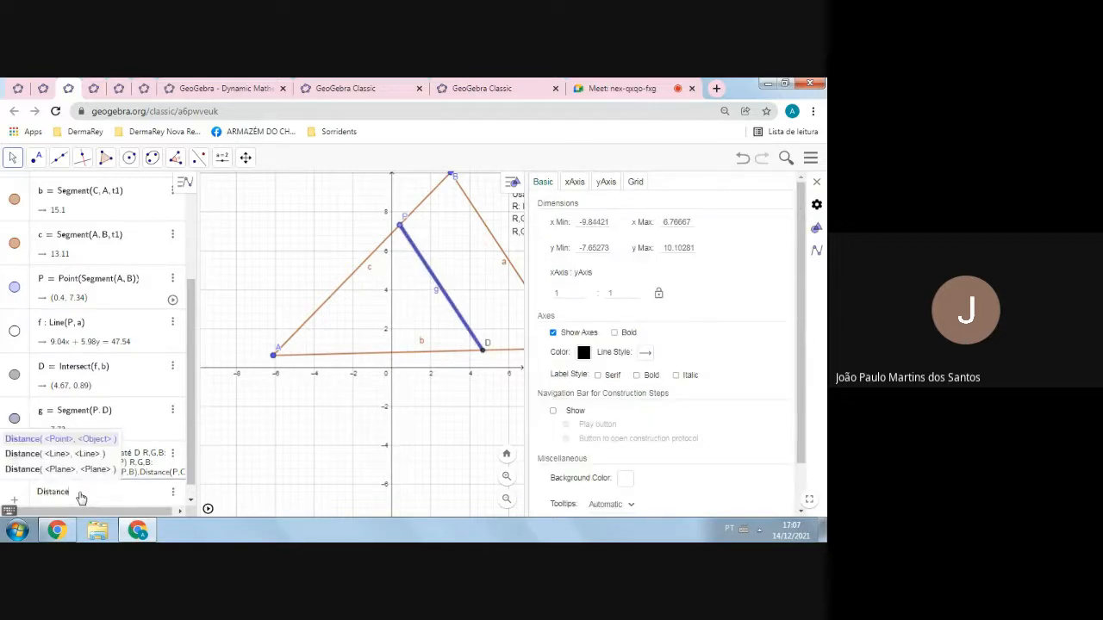
type("(P,B")
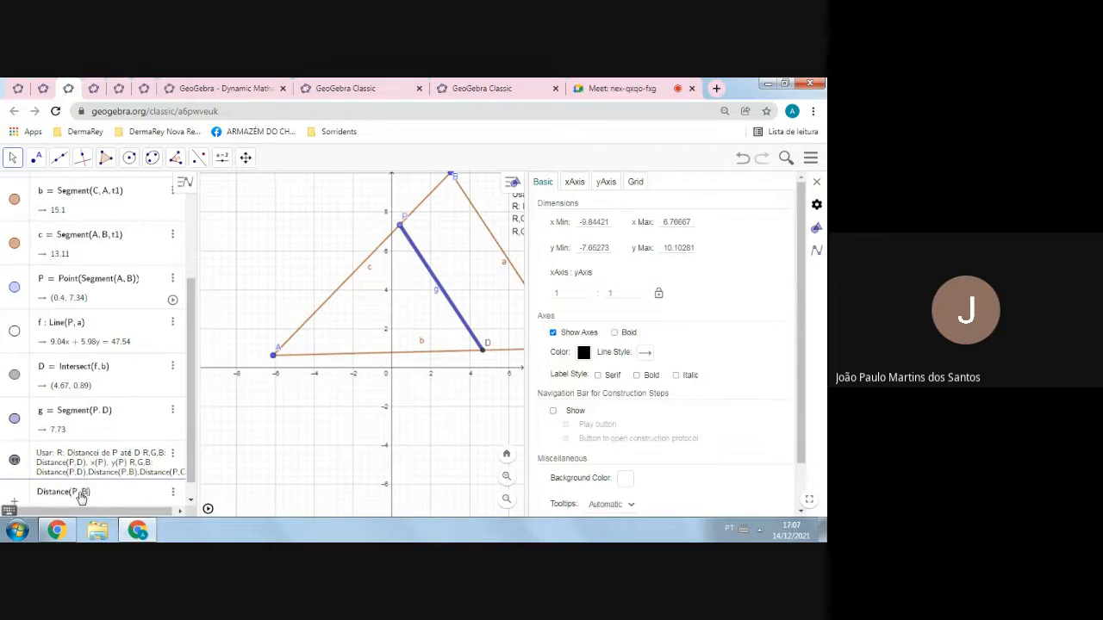
key("Return")
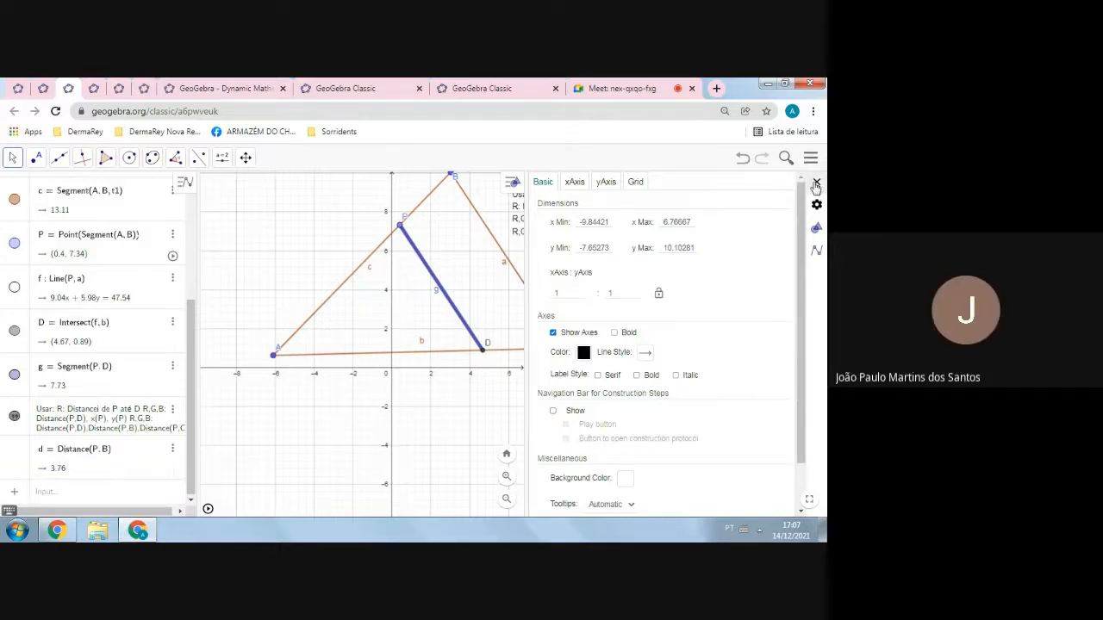
- Review the red and blue dynamic colour expressions of segment PD alongside the whole triangle
left_click(435, 278)
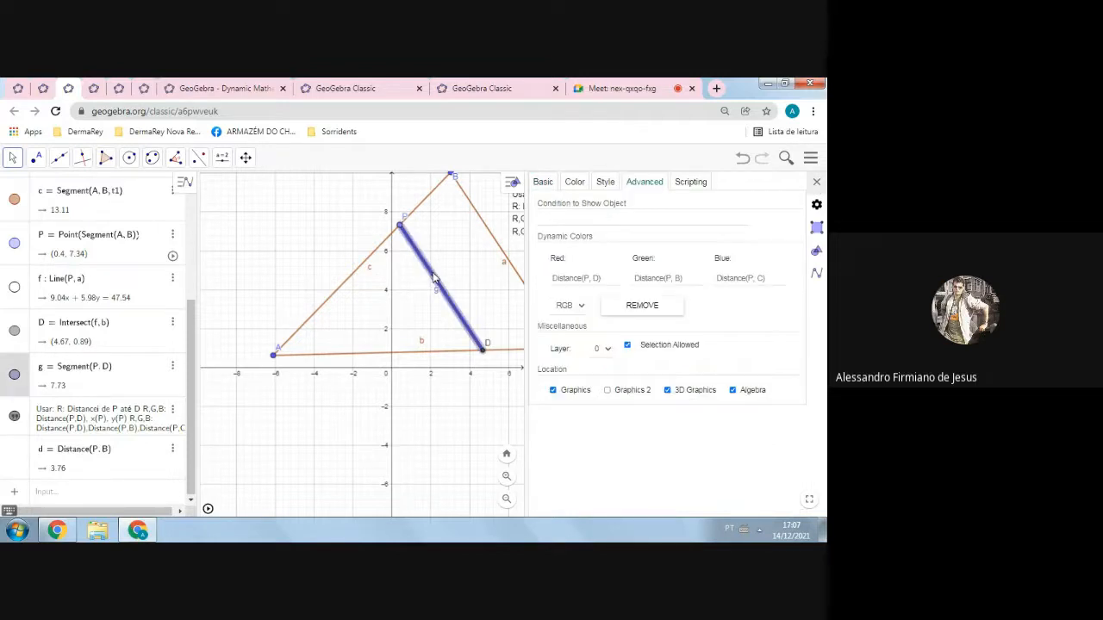
left_click_drag(604, 275, 554, 288)
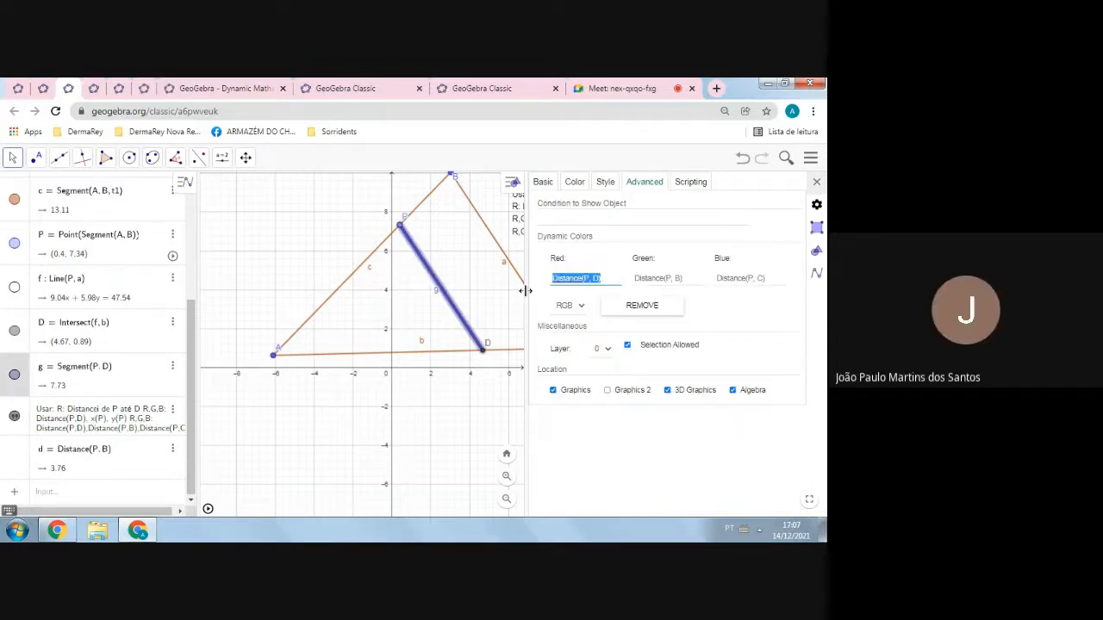
type("PD")
key("ctrl+z")
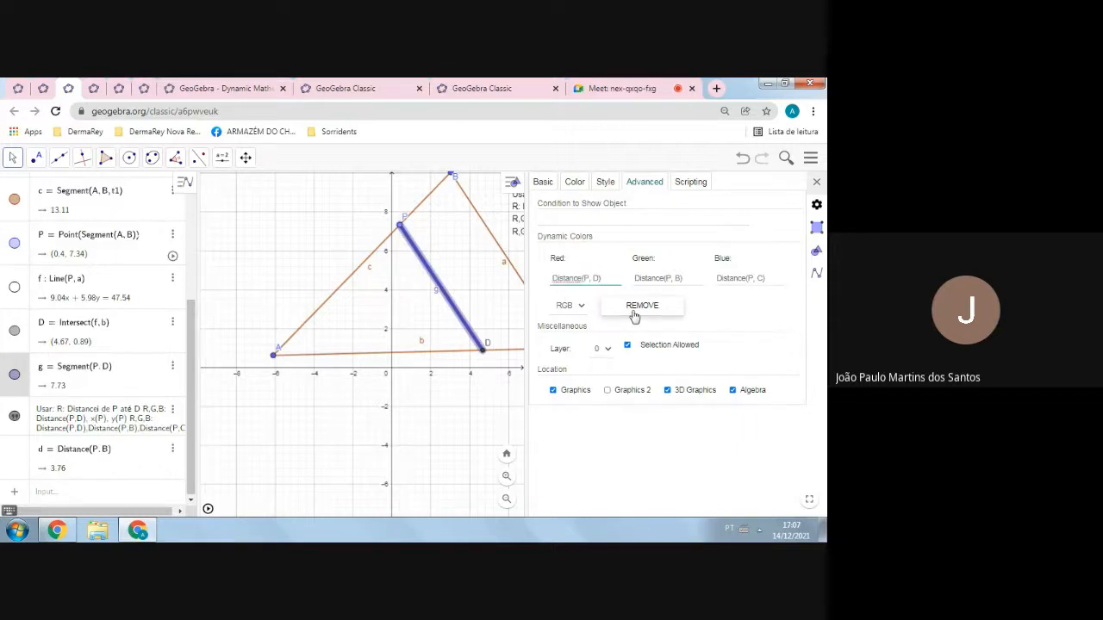
left_click(731, 280)
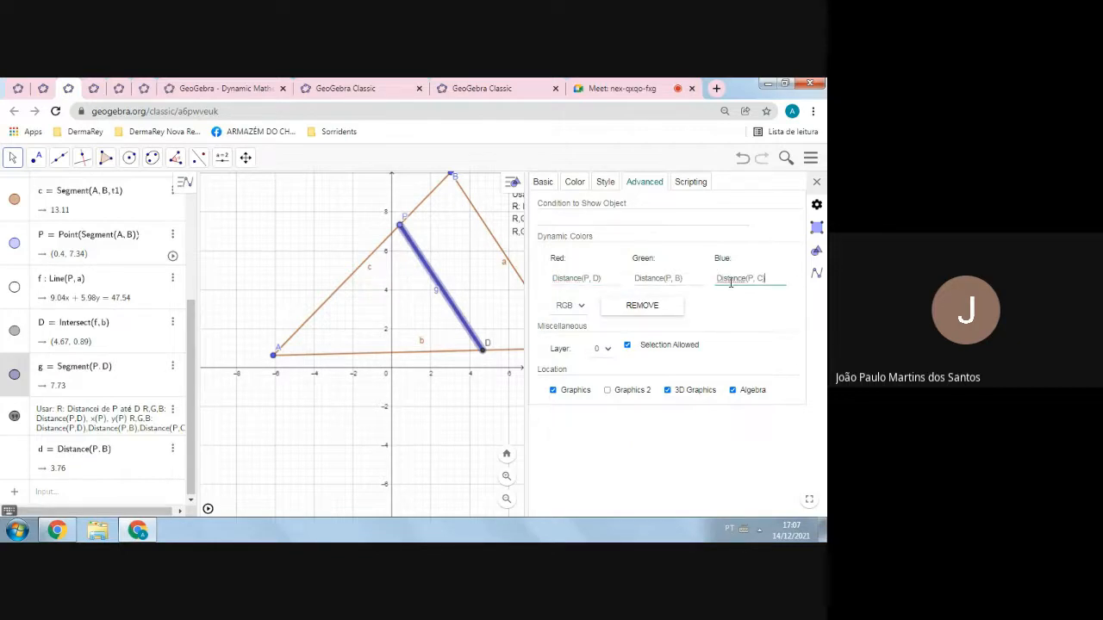
left_click_drag(492, 328, 445, 335)
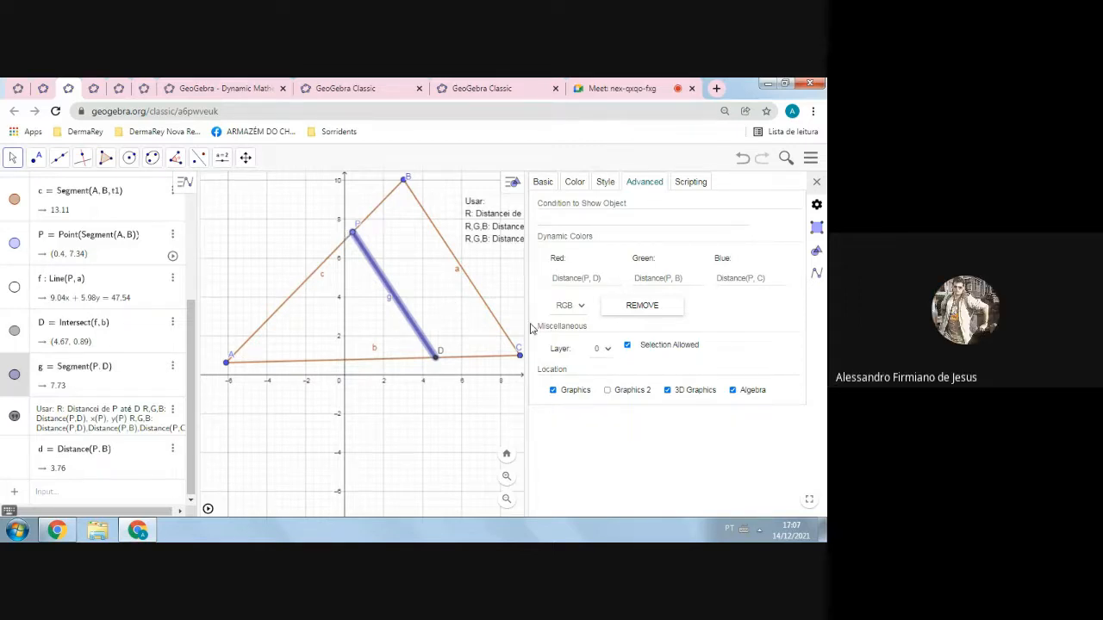
- Set the red dynamic colour of segment PD to 2*PB+PC
left_click_drag(528, 308, 557, 308)
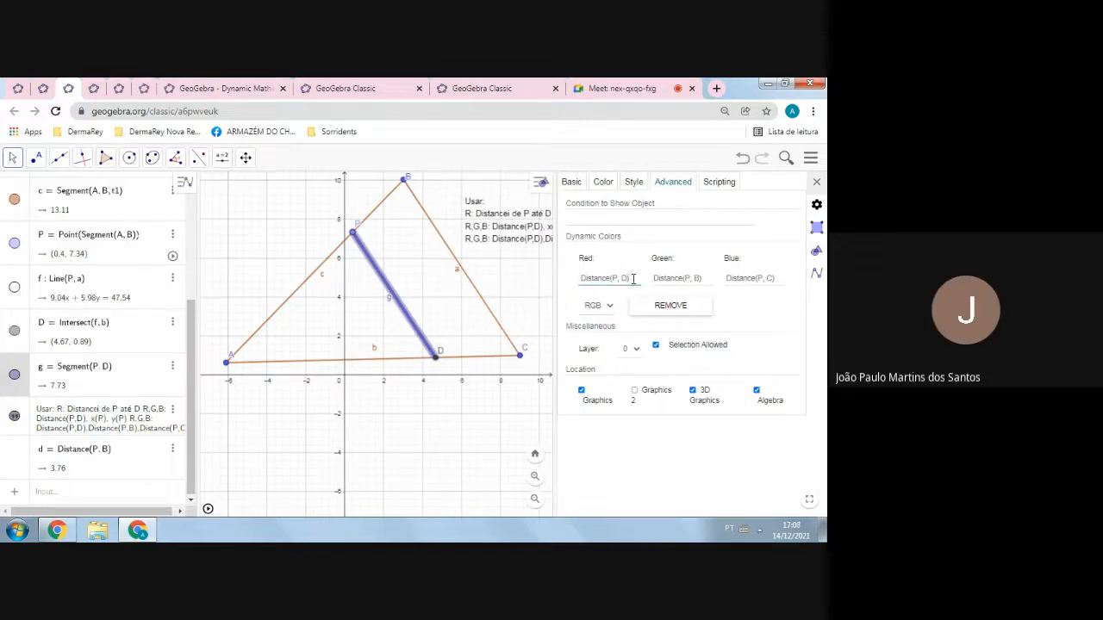
left_click_drag(634, 278, 569, 284)
type("2")
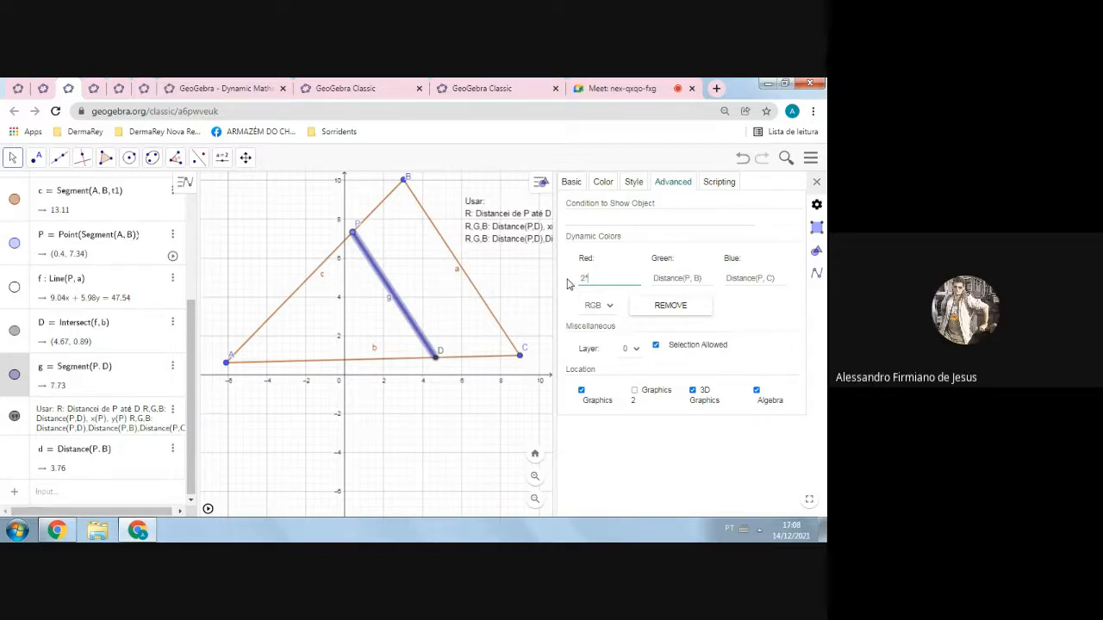
type("*PB+PC")
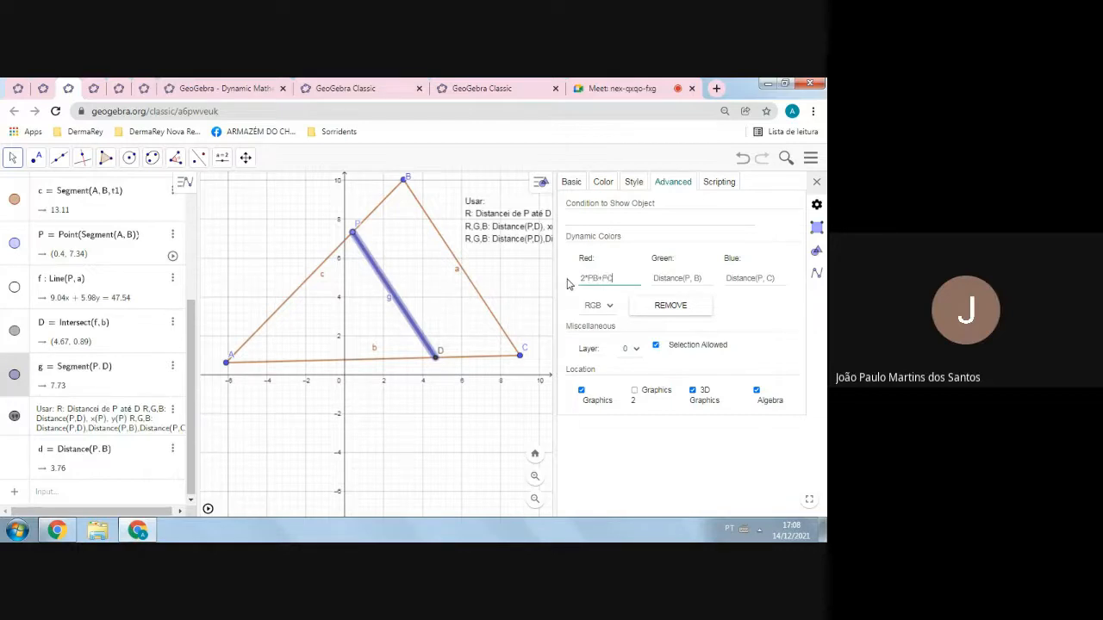
key("Return")
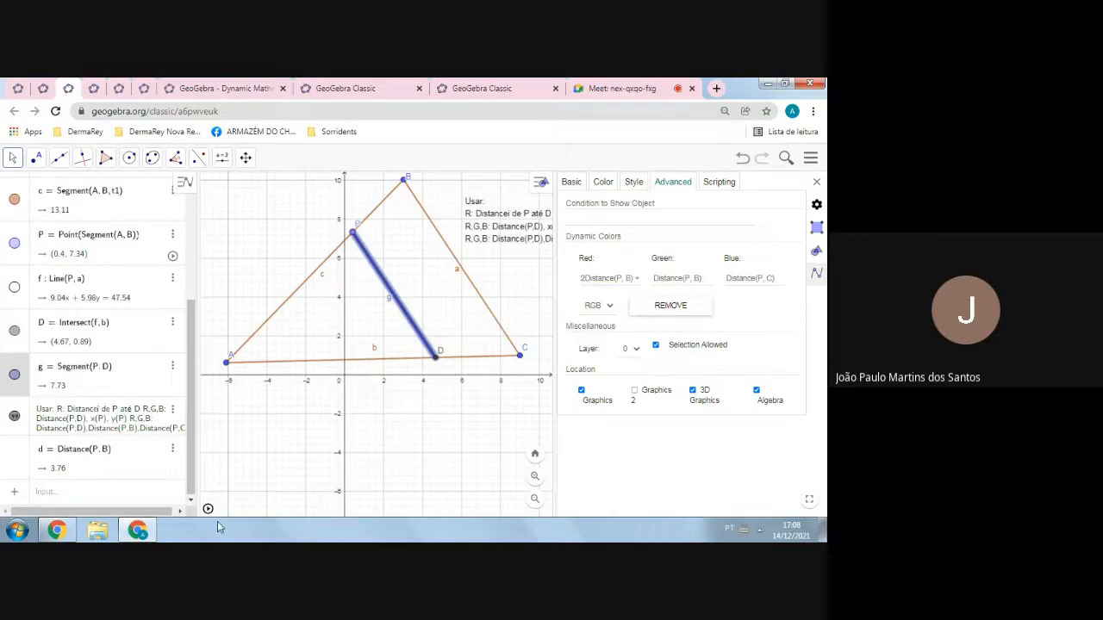
- Animate point P to paint the triangle, moving vertex B to about (-5, 8.5) and vertex C to about (9.2, -3.5)
left_click(207, 510)
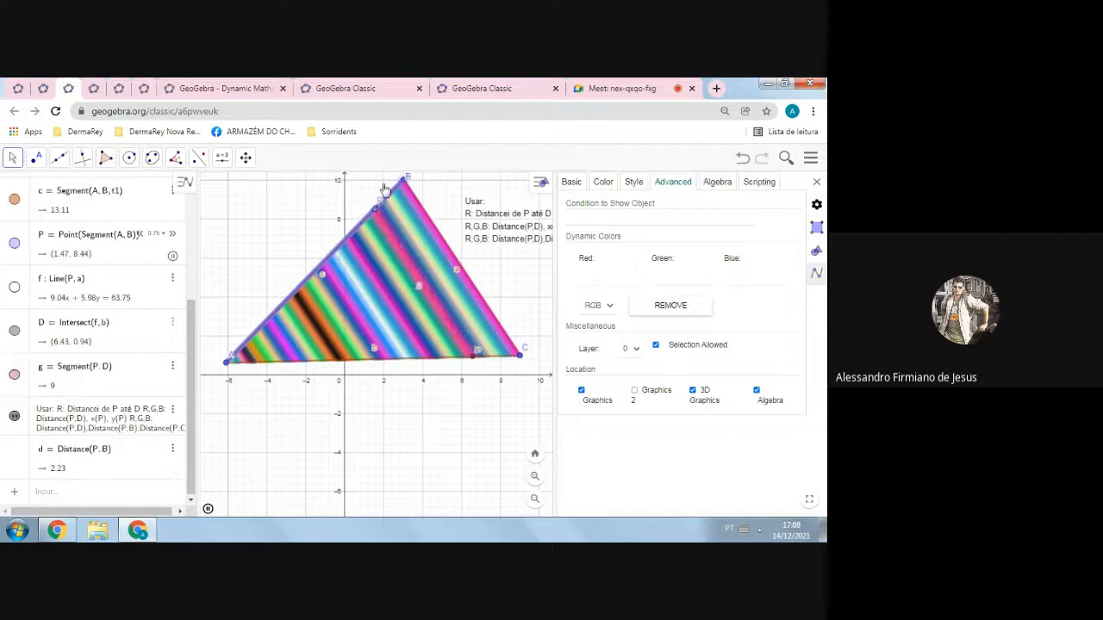
mouse_move(262, 211)
left_mouse_down()
mouse_move(218, 222)
mouse_move(250, 214)
left_mouse_up()
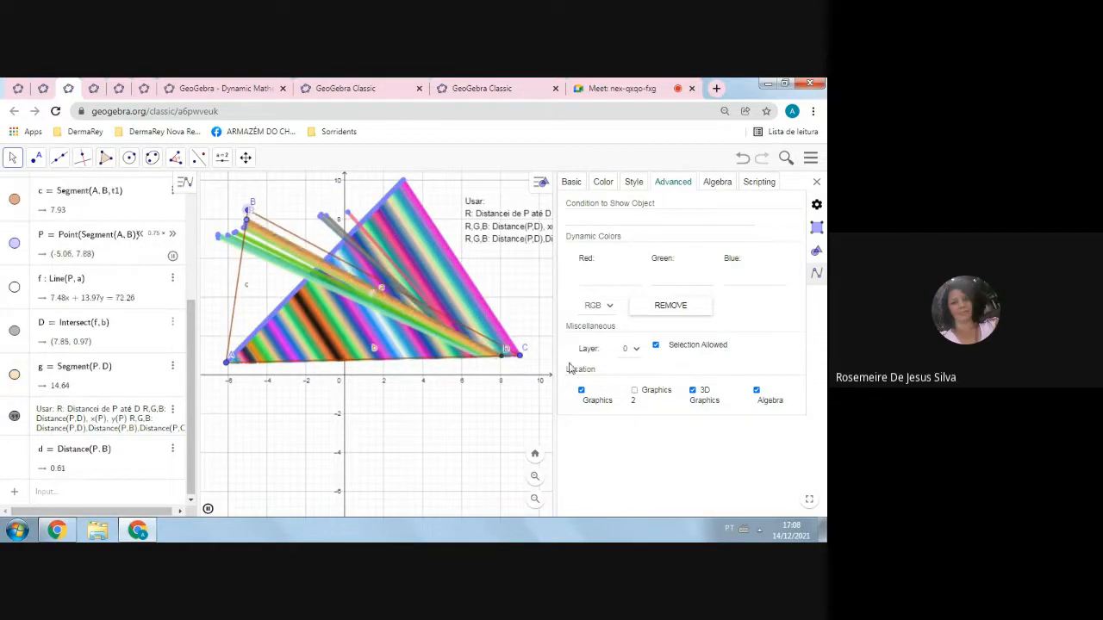
left_click_drag(525, 362, 527, 448)
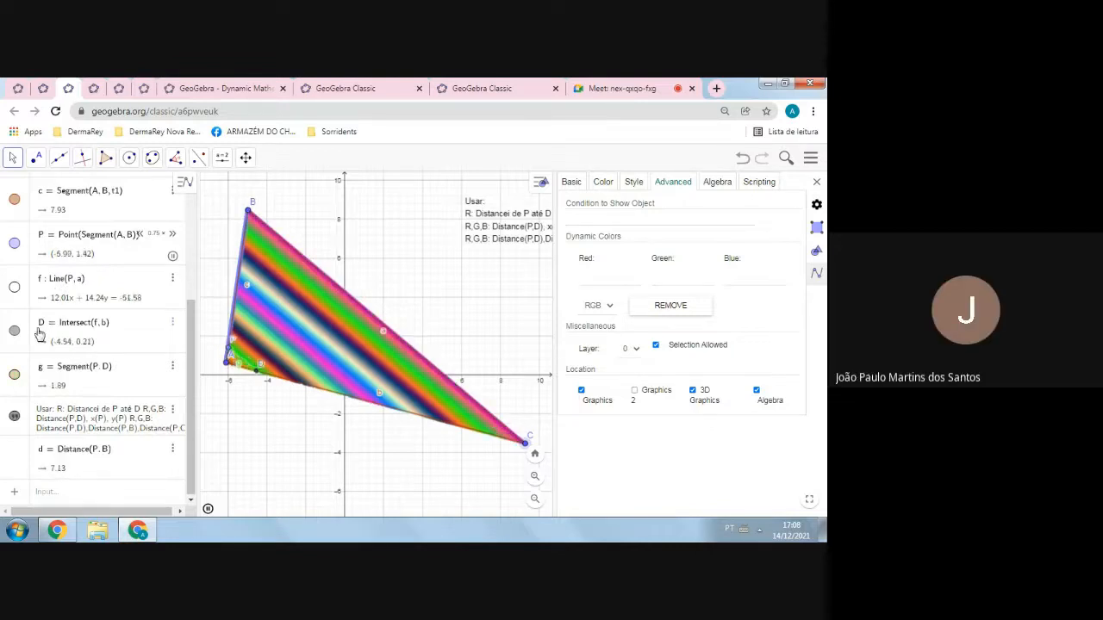
- Add the expression PB to the construction as a short form of the distance between P and B
left_click(67, 494)
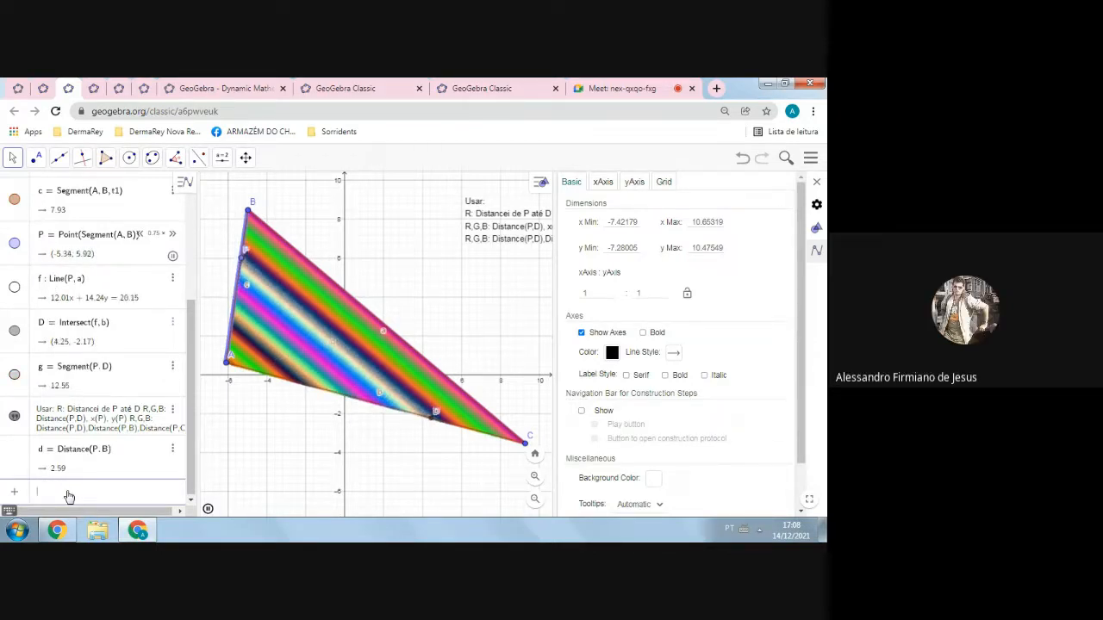
type("PB")
key("Return")
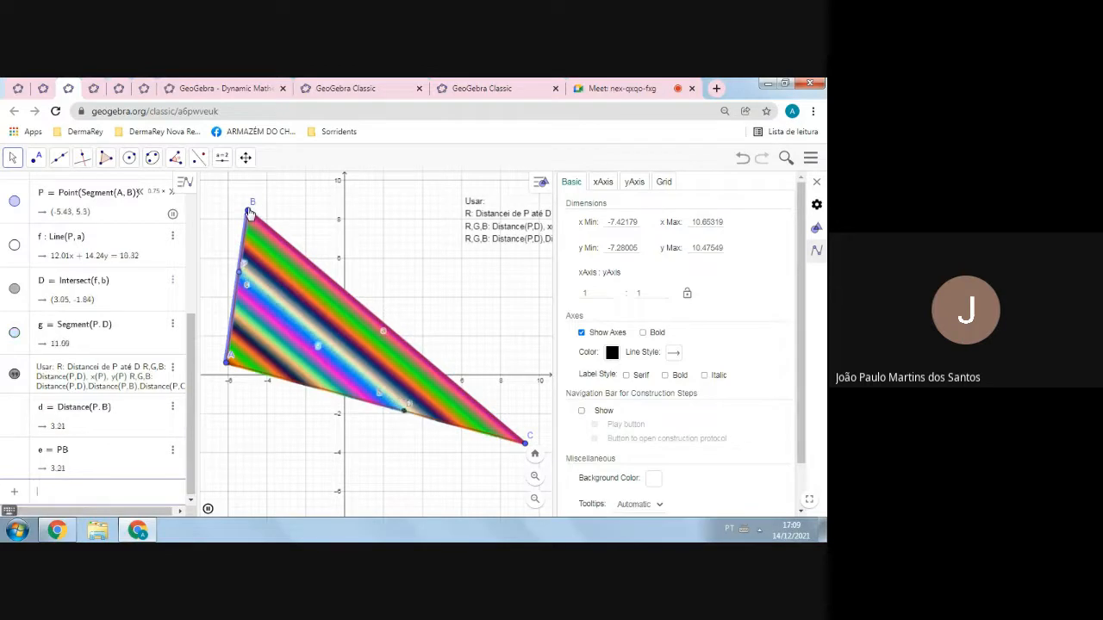
- Move vertex B to about (6.5, 3), widen the graphics view to show the repainted triangle, and pause the animation
left_click_drag(252, 210, 441, 270)
left_click_drag(467, 310, 473, 316)
scroll(519, 302, "up", 1)
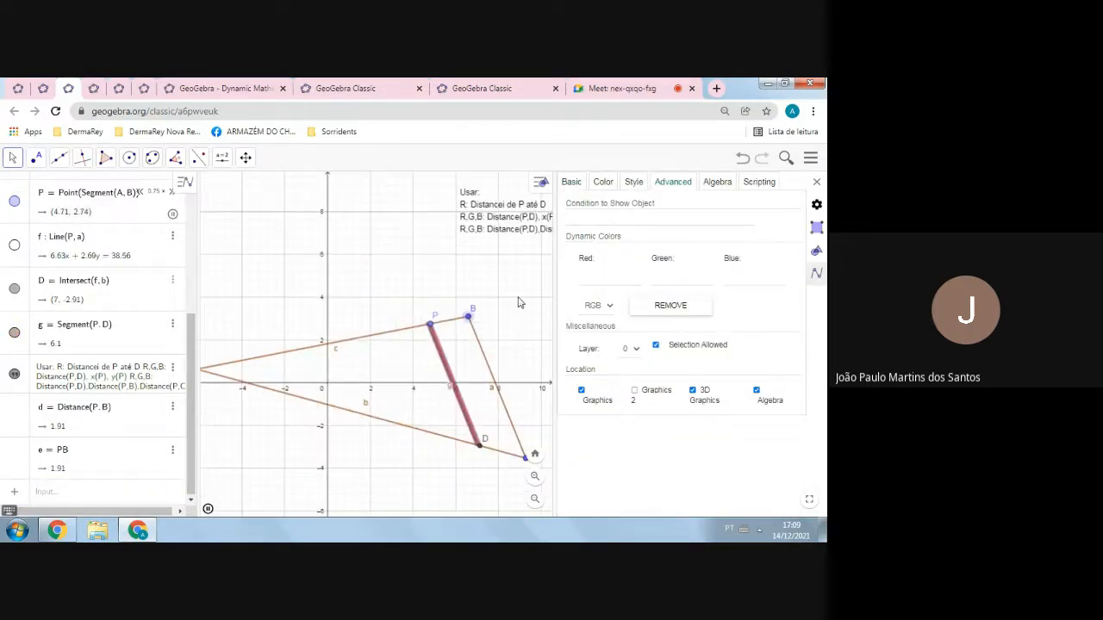
scroll(519, 303, "down", 1)
left_click_drag(556, 263, 731, 270)
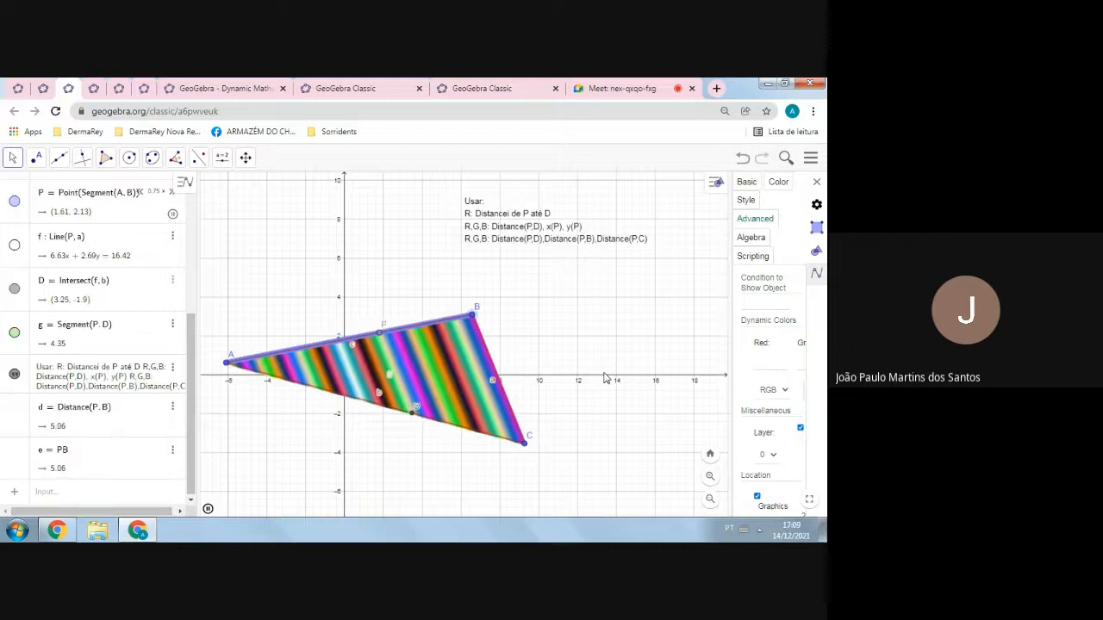
left_click(208, 511)
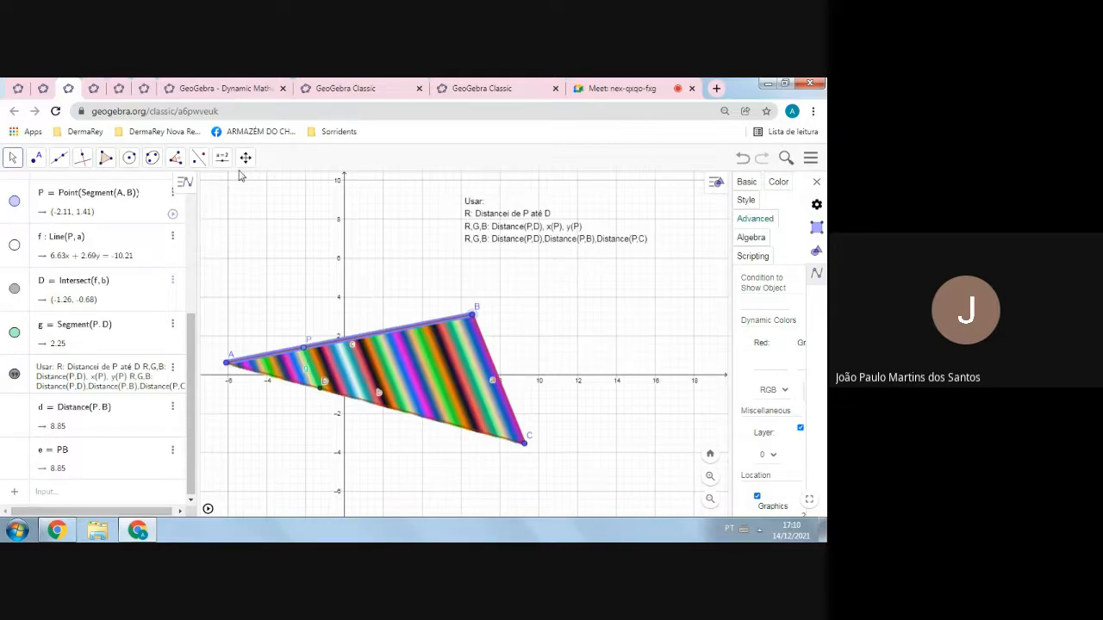
- Switch to the construction with point P and a spreadsheet, and inspect segments PE, PF and PD
left_click(94, 90)
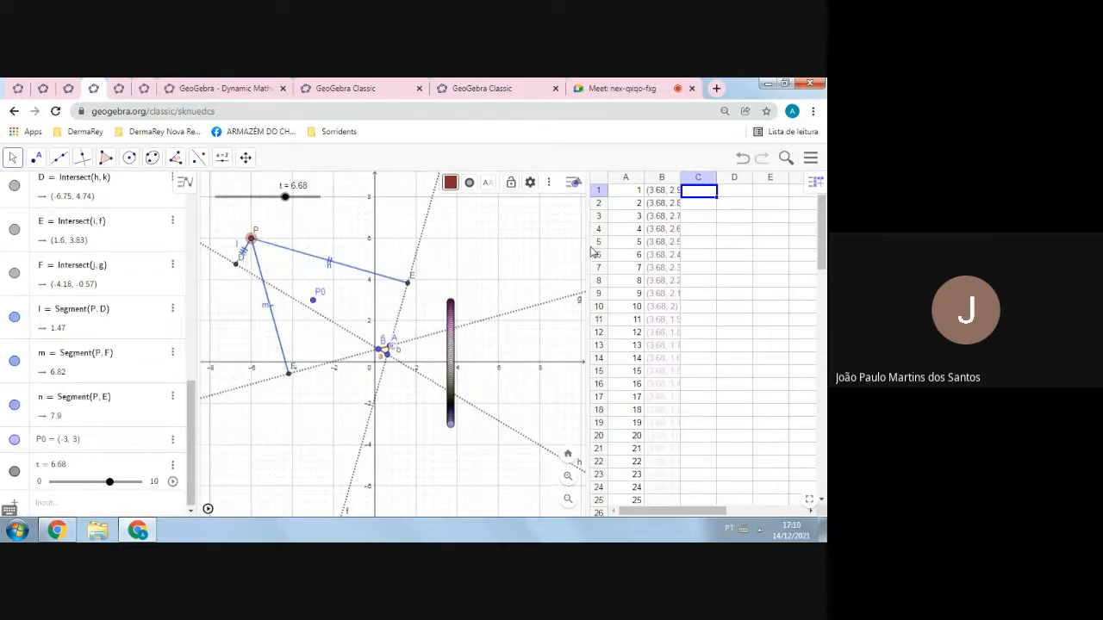
left_click_drag(589, 247, 648, 249)
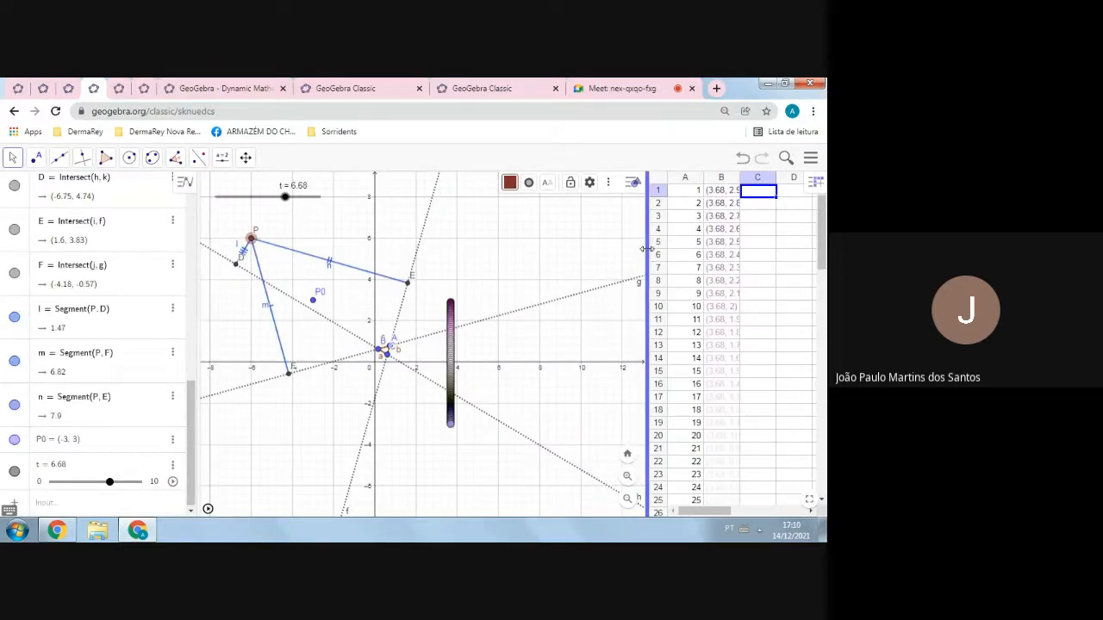
mouse_move(472, 280)
left_mouse_down()
mouse_move(475, 298)
mouse_move(484, 285)
left_mouse_up()
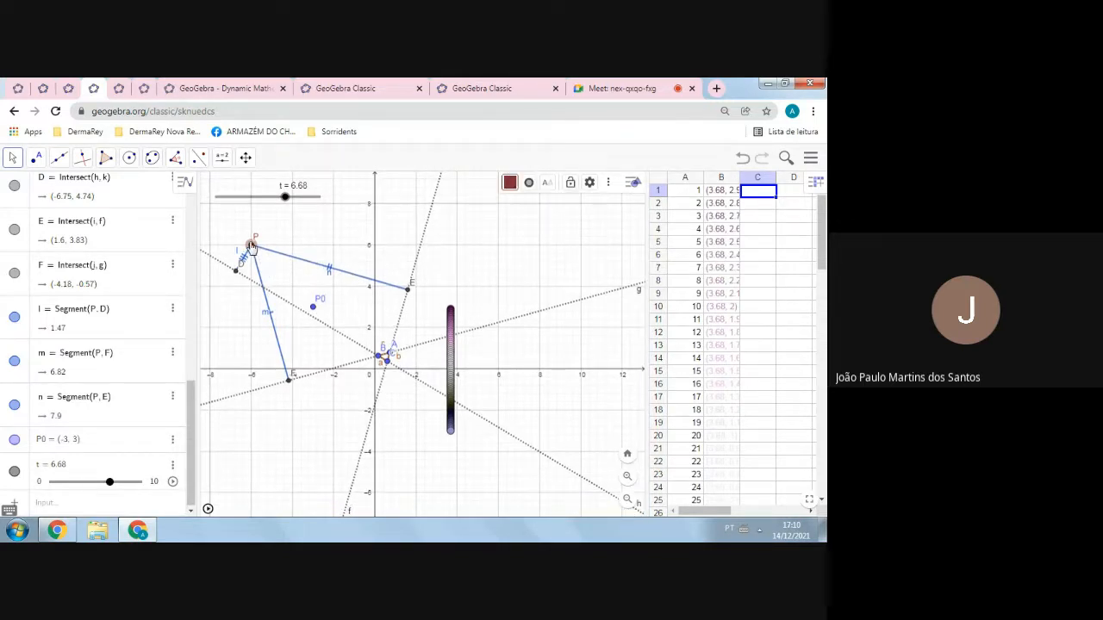
scroll(405, 347, "up", 1)
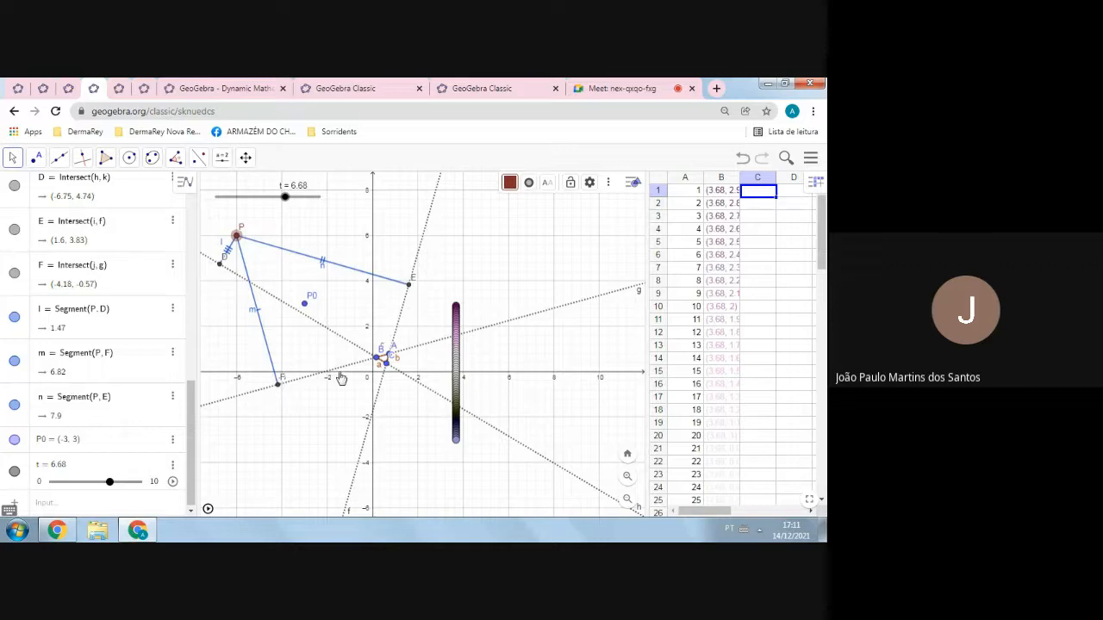
left_click(307, 257)
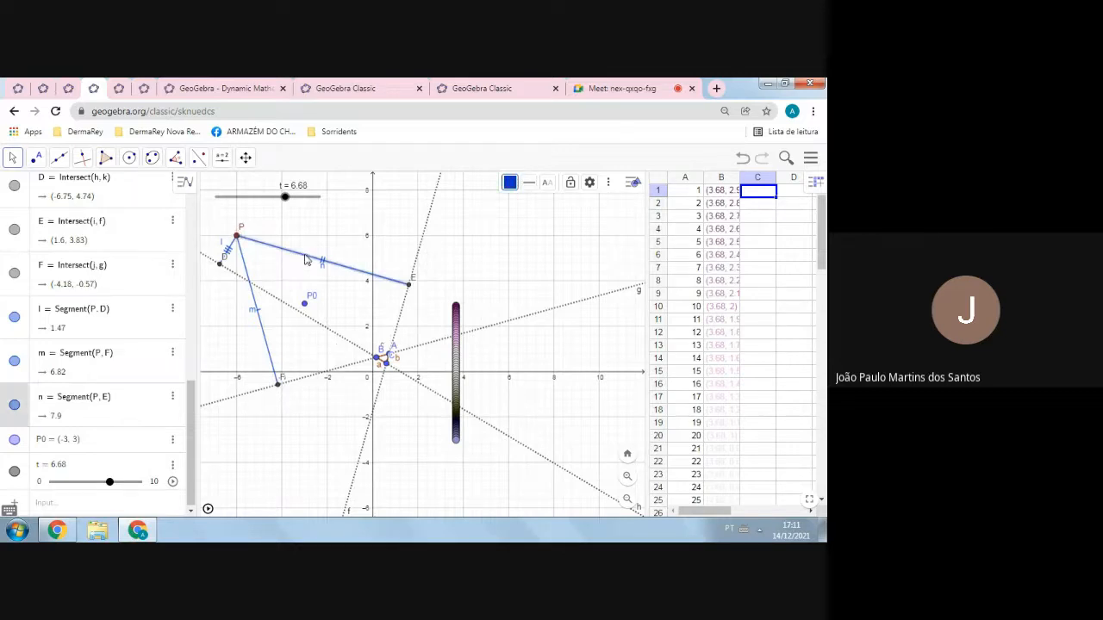
left_click(258, 323)
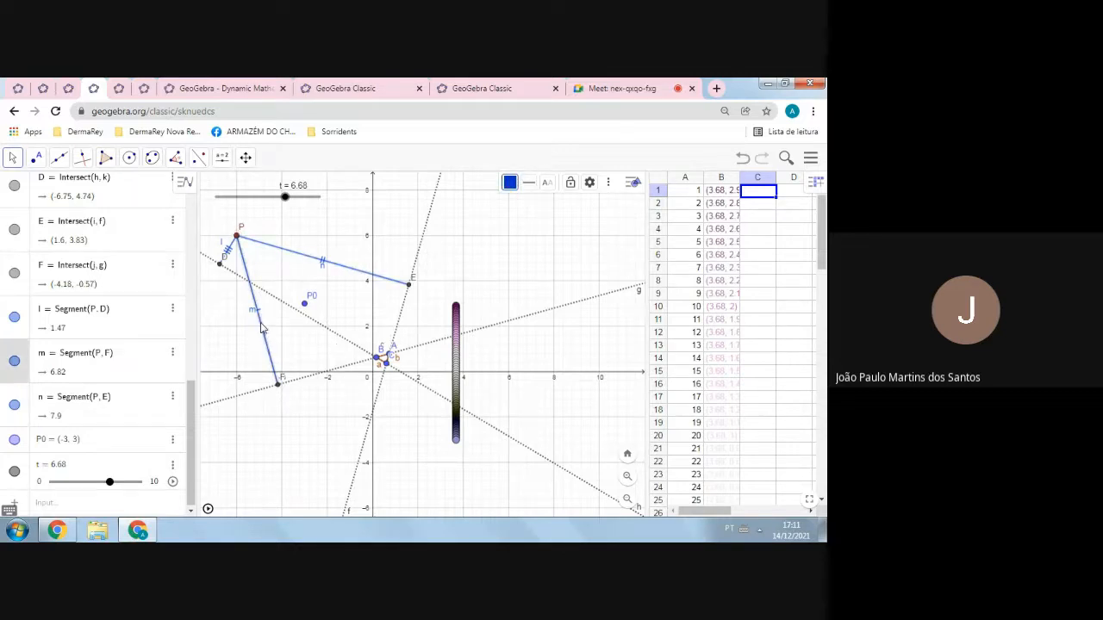
left_click(229, 249)
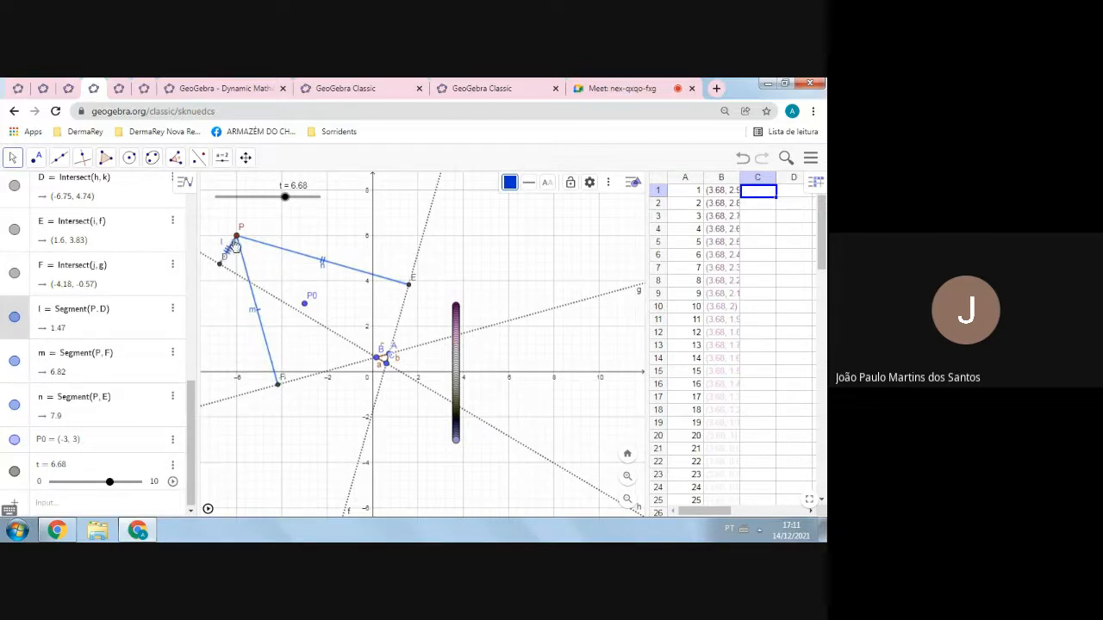
- Open the advanced settings of point P with enough room for its dynamic colour expressions
right_click(239, 238)
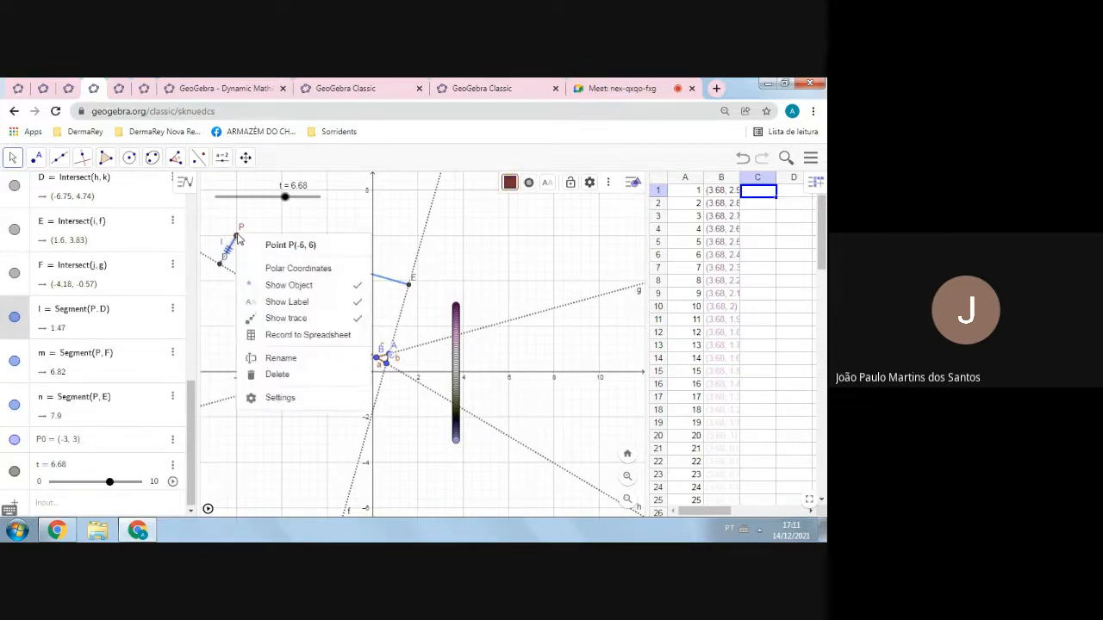
left_click(281, 399)
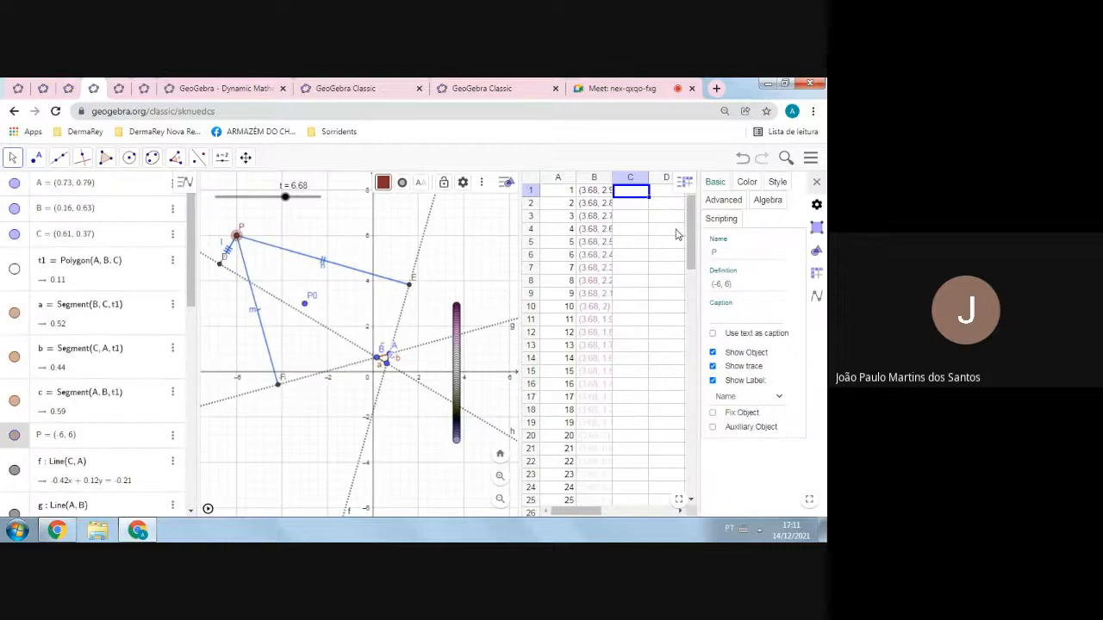
left_click_drag(698, 236, 548, 229)
left_click(668, 182)
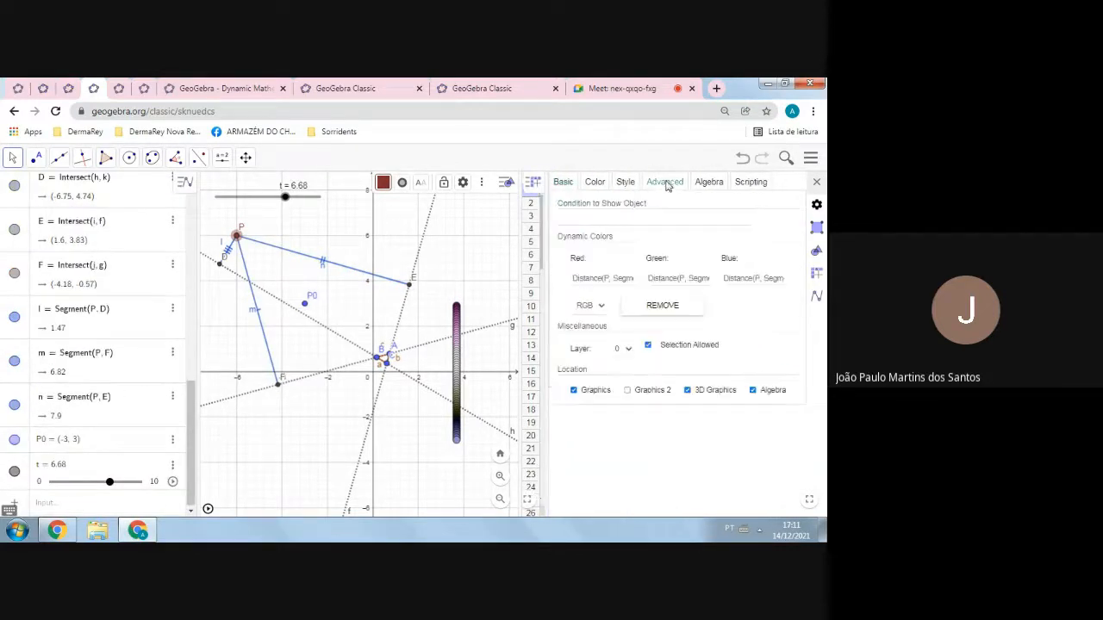
- Examine the red, green and blue dynamic colour expressions of point P, based on distances to the triangle's sides
left_click(575, 279)
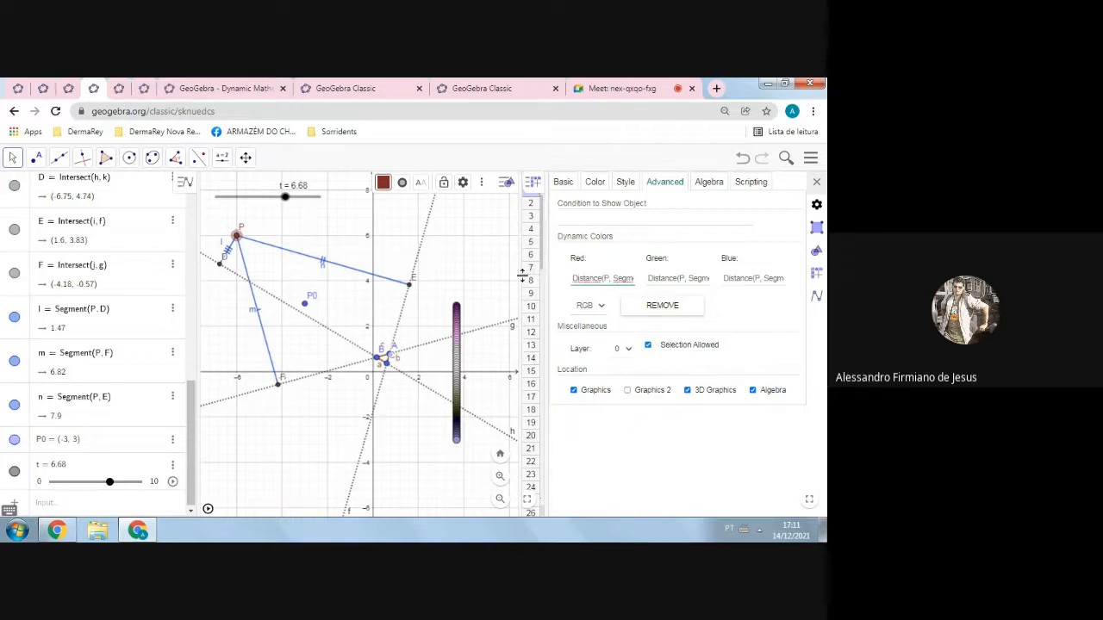
mouse_move(519, 273)
left_mouse_down()
mouse_move(495, 276)
mouse_move(543, 279)
mouse_move(510, 277)
left_mouse_up()
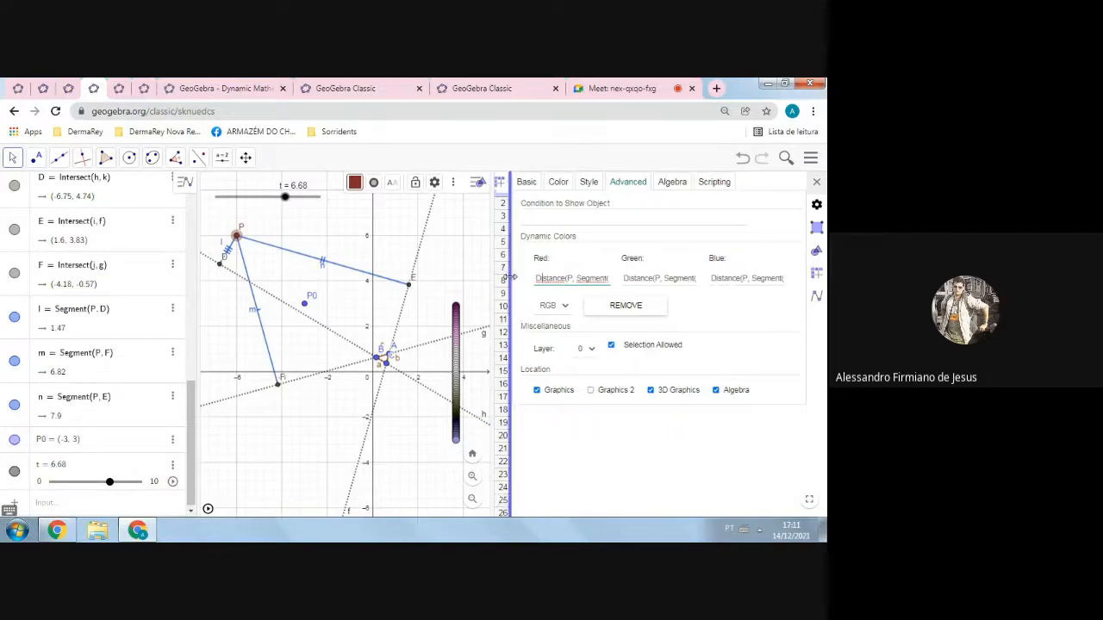
left_click_drag(557, 280, 612, 281)
left_click(566, 277)
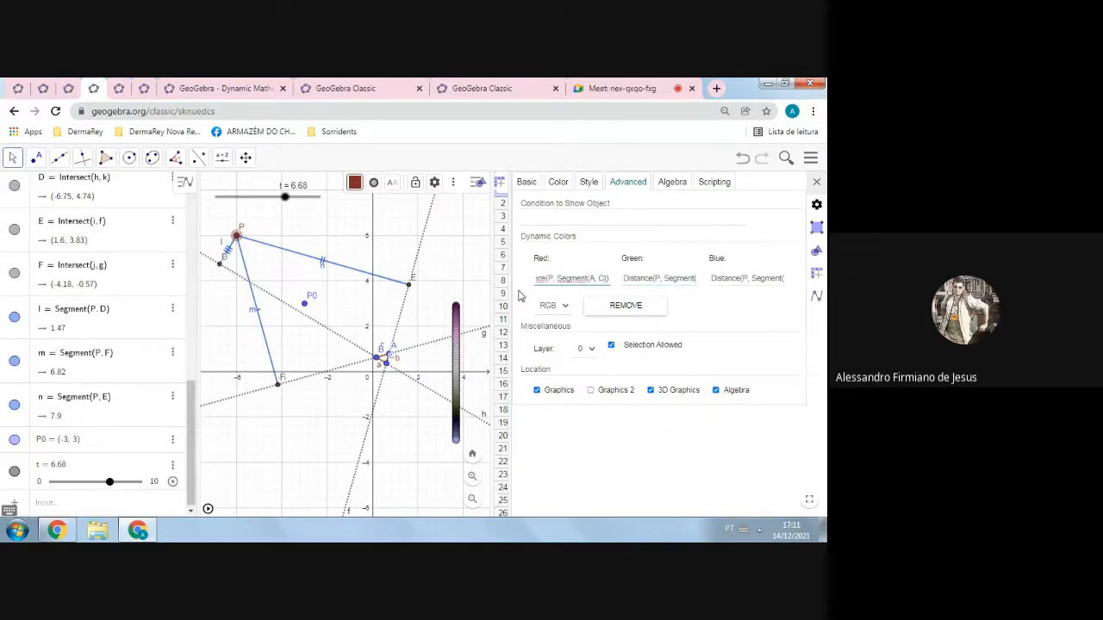
left_click_drag(512, 294, 496, 294)
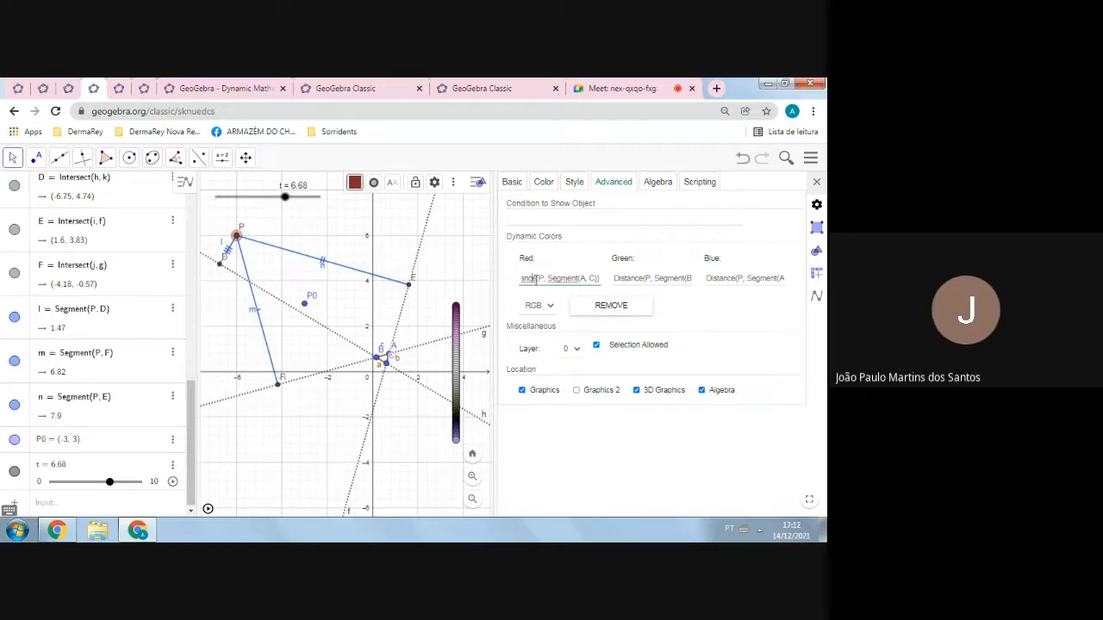
key("Home")
key("End")
left_click_drag(530, 283, 596, 286)
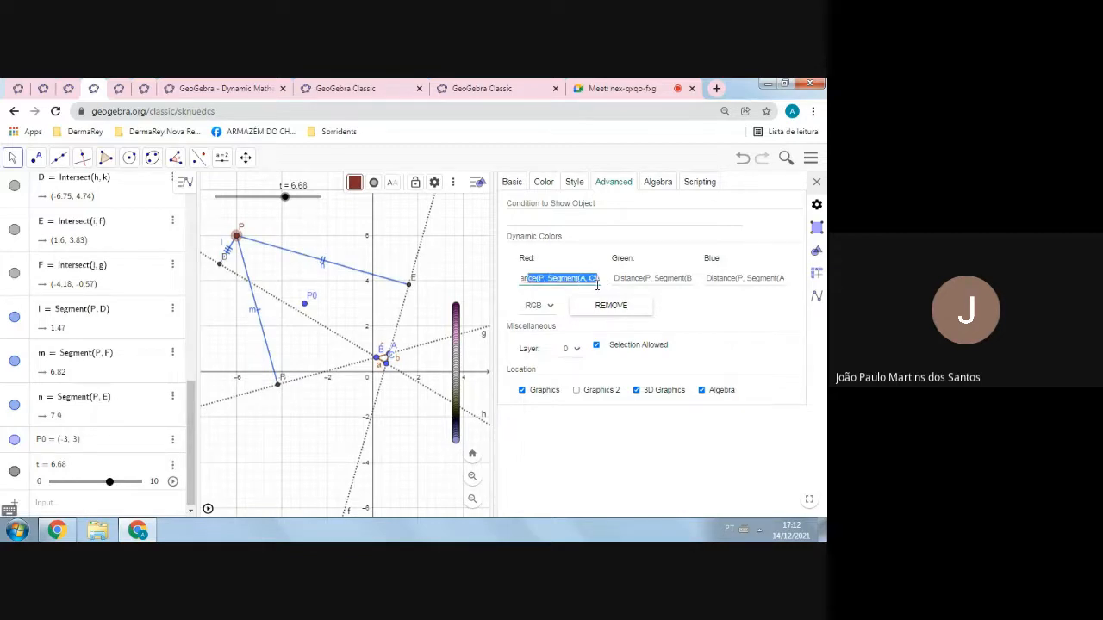
left_click(553, 279)
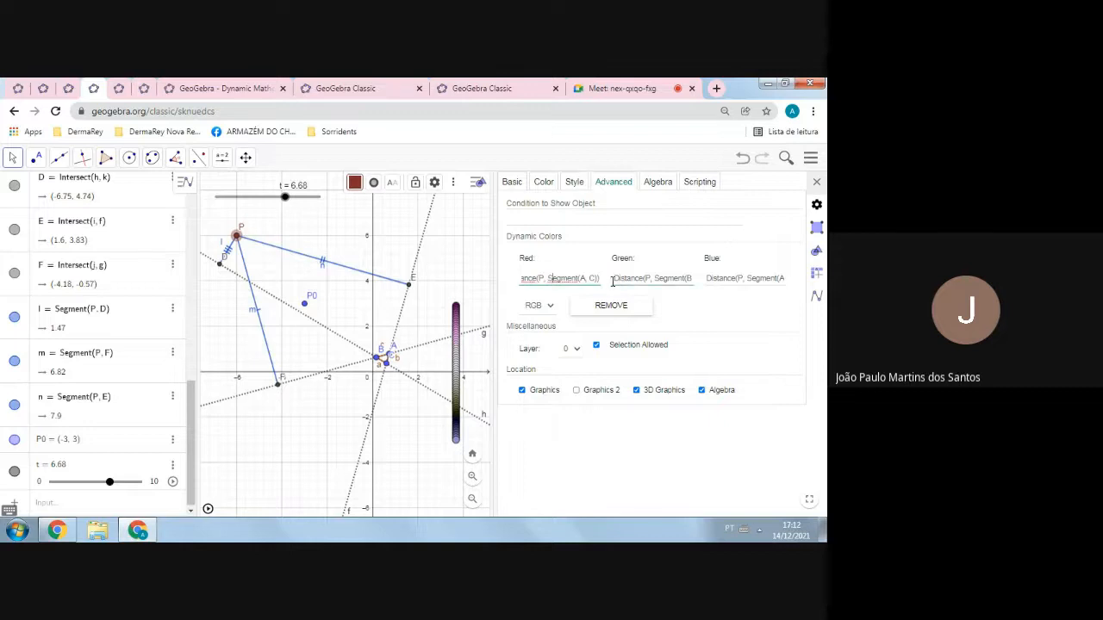
left_click_drag(627, 281, 709, 285)
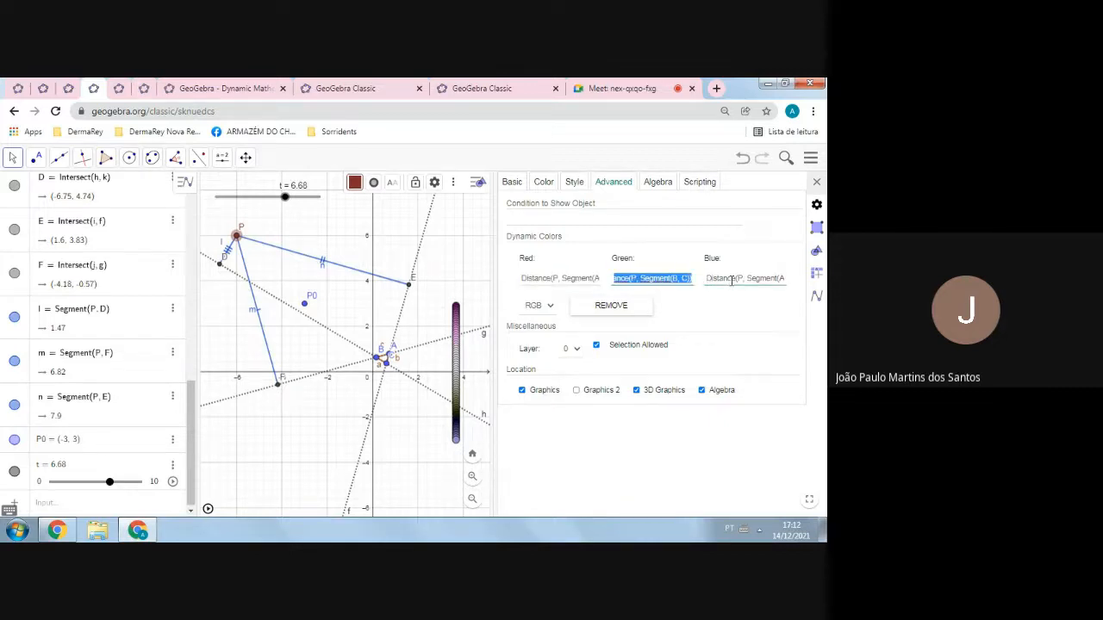
left_click_drag(712, 281, 786, 280)
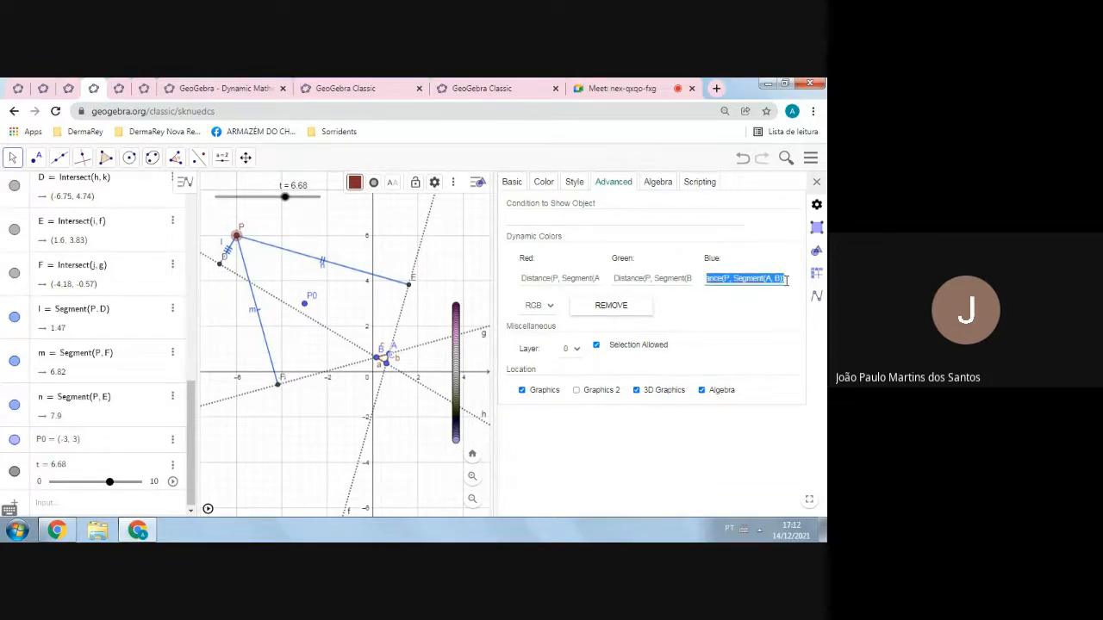
- Show point P's basic properties and move P around the plane to leave coloured trace dots, ending at about (-7, 6.3)
left_click_drag(496, 245, 504, 245)
left_click(519, 183)
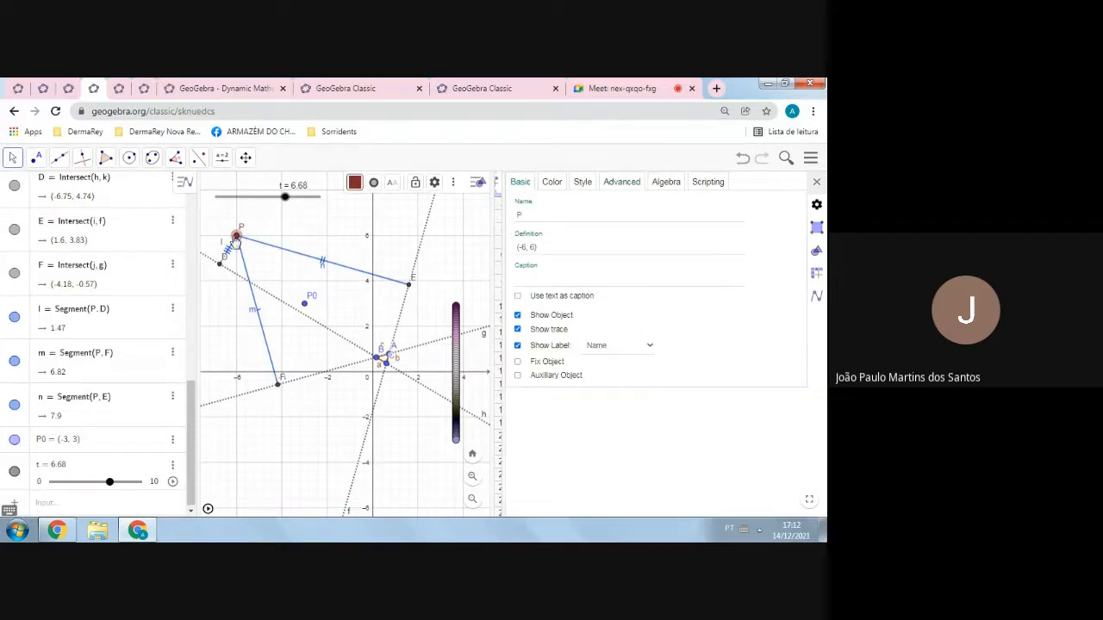
left_click_drag(254, 243, 351, 247)
mouse_move(308, 250)
left_mouse_down()
mouse_move(274, 252)
mouse_move(263, 264)
mouse_move(252, 361)
mouse_move(401, 369)
mouse_move(259, 382)
mouse_move(237, 399)
mouse_move(239, 457)
mouse_move(319, 448)
mouse_move(362, 375)
mouse_move(346, 245)
mouse_move(345, 362)
mouse_move(326, 248)
mouse_move(306, 319)
mouse_move(285, 321)
mouse_move(258, 231)
mouse_move(220, 227)
left_mouse_up()
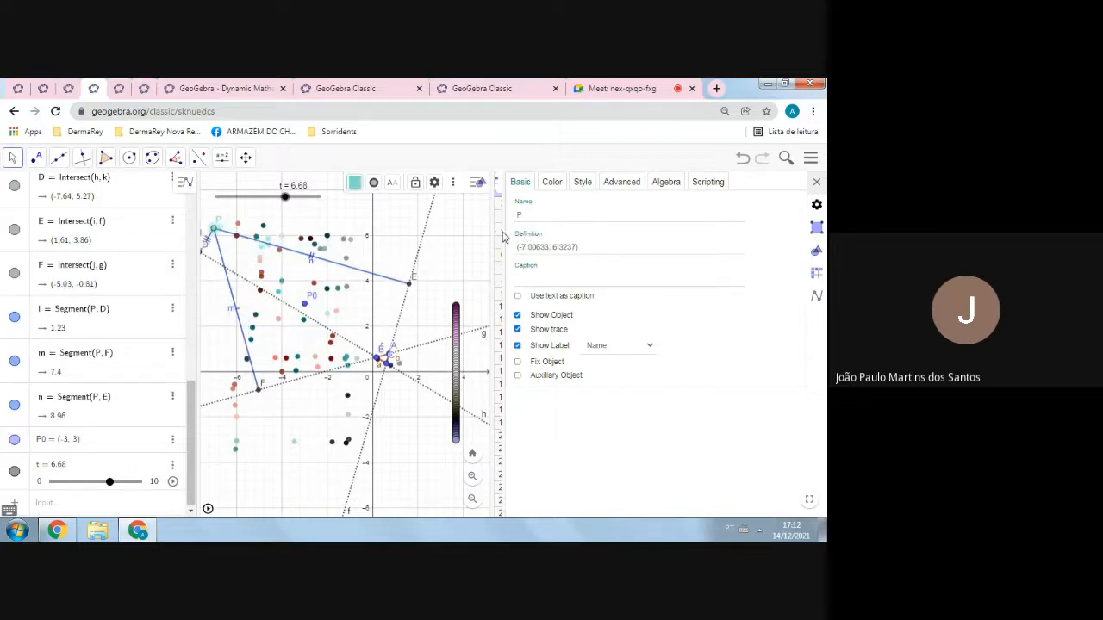
- Widen the spreadsheet so its columns are readable, select cell A1 and close the properties of point P
left_click_drag(505, 234, 535, 231)
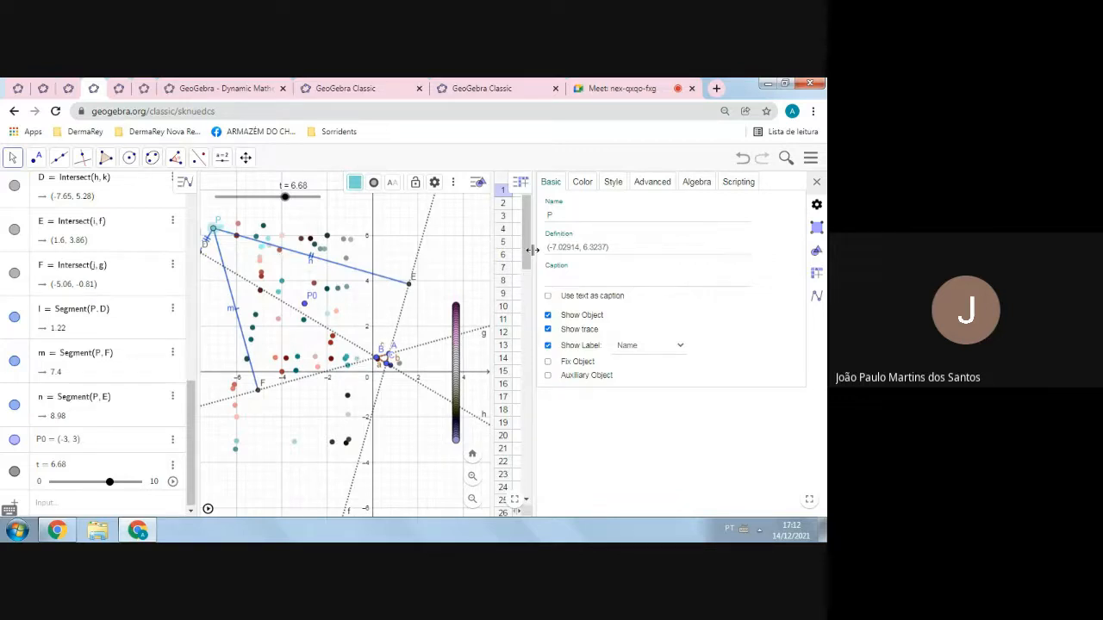
left_click_drag(532, 251, 765, 253)
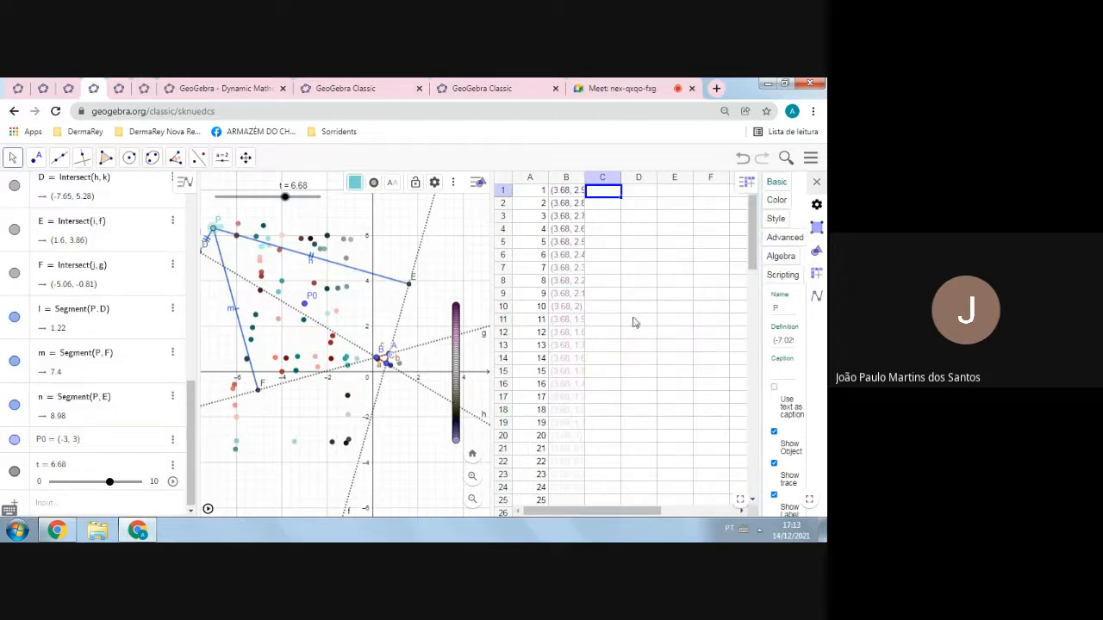
left_click(526, 193)
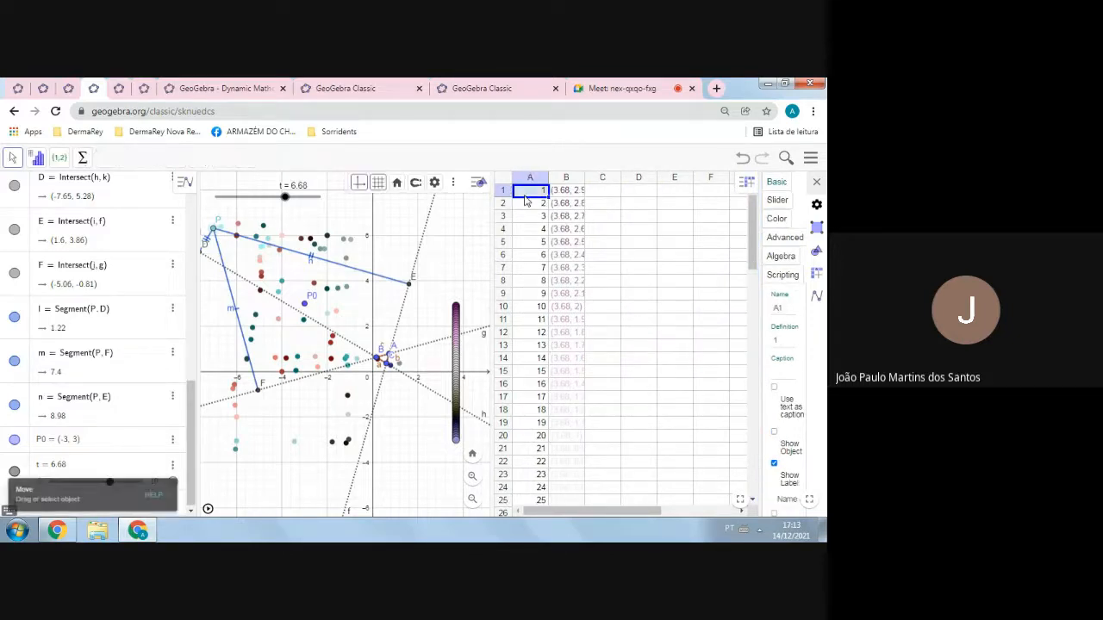
left_click(817, 185)
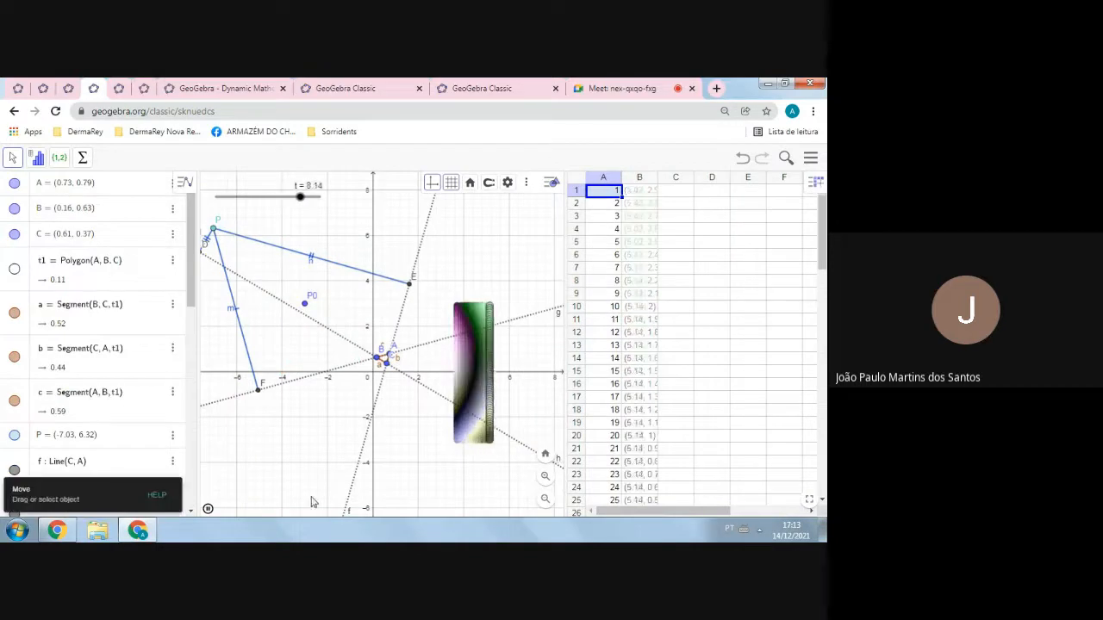
- Stop the running animation of slider t and set t to 0
left_click(207, 509)
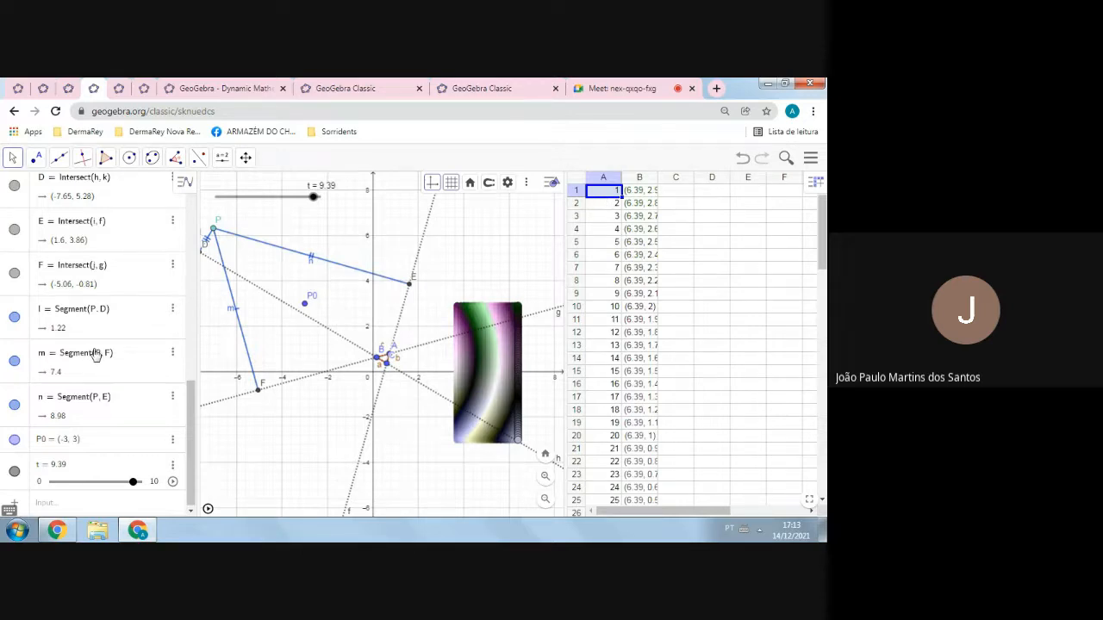
left_click(24, 484)
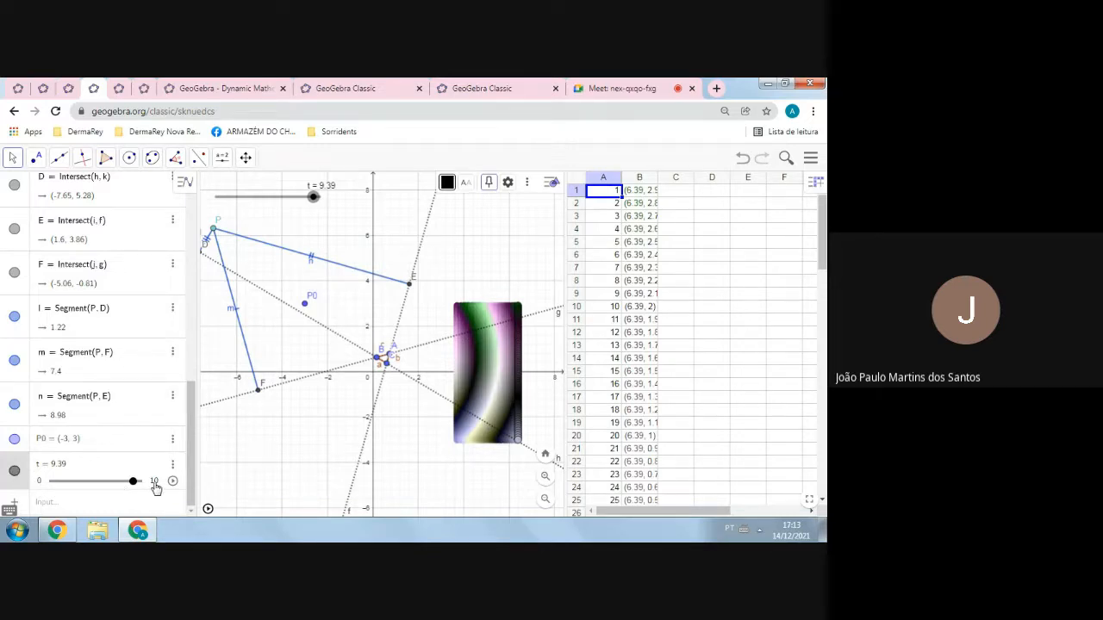
left_click(26, 444)
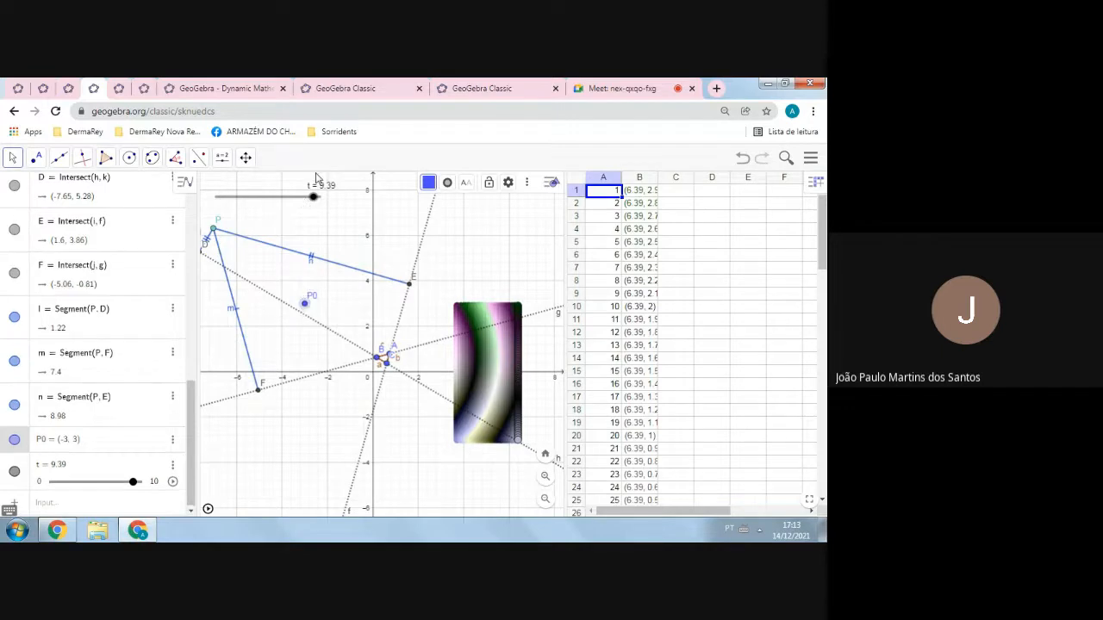
left_click_drag(313, 197, 217, 197)
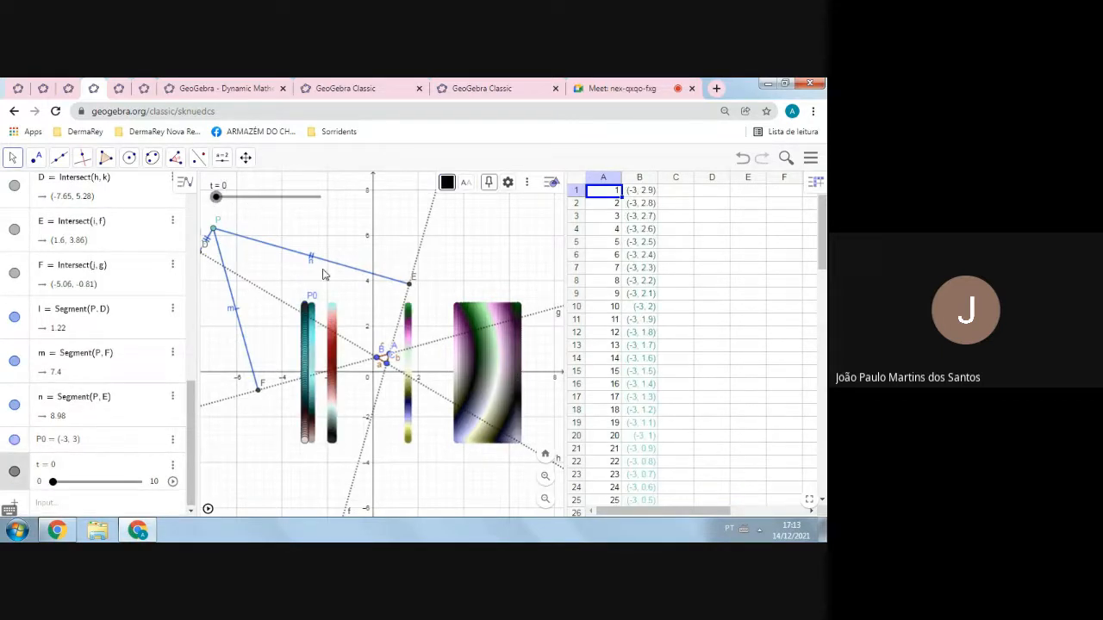
scroll(352, 278, "up", 1)
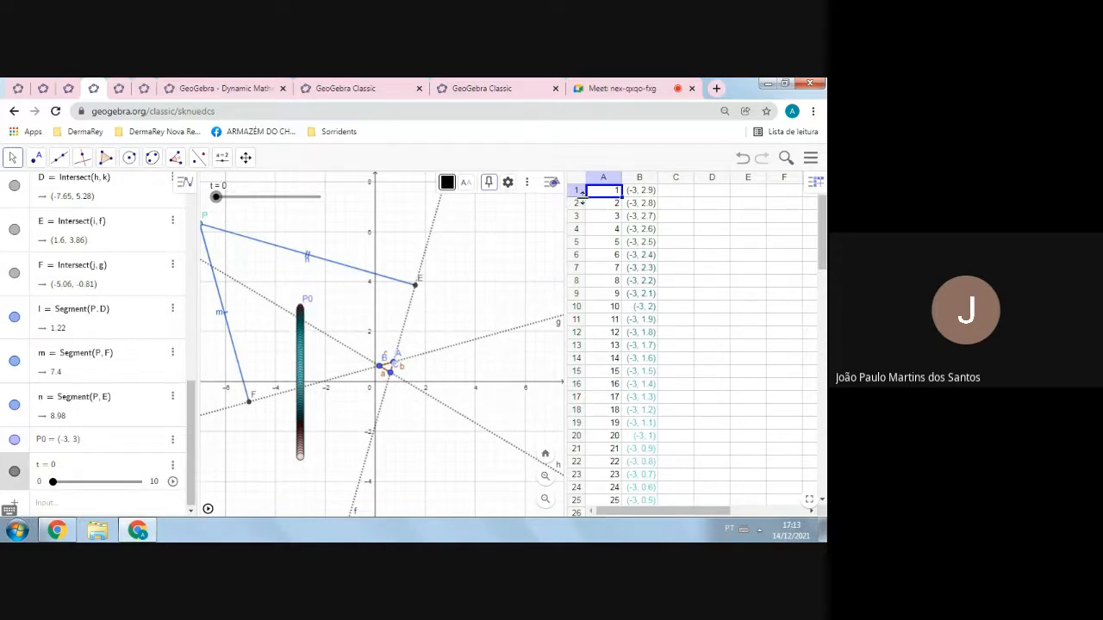
- Examine the numbers in column A and the matching points in column B of the spreadsheet, down to row 60
left_click_drag(561, 216, 553, 211)
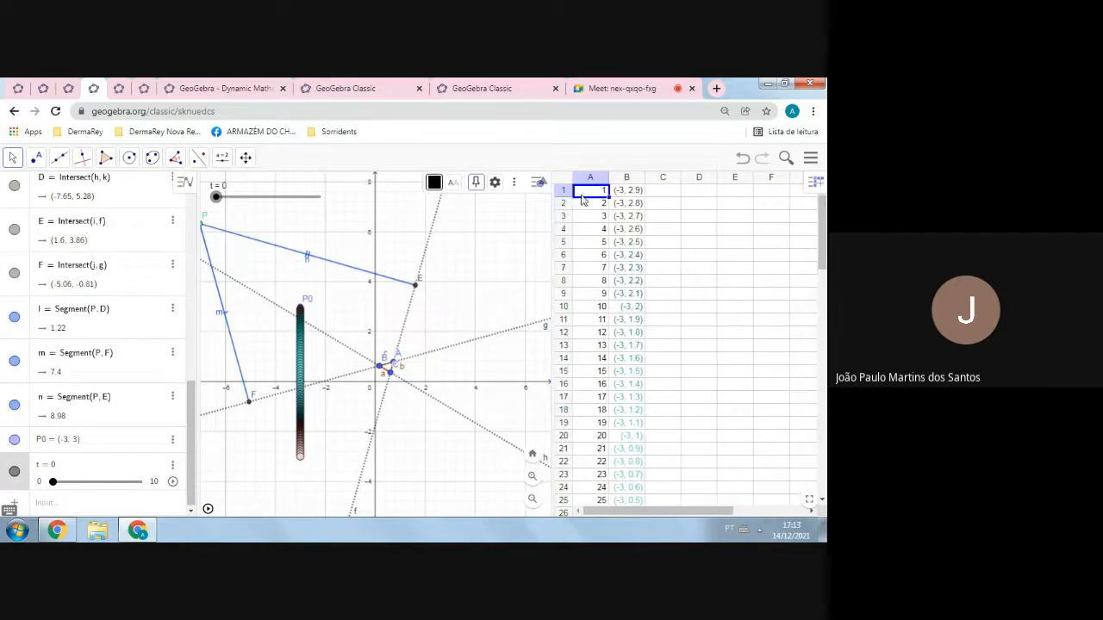
left_click(590, 196)
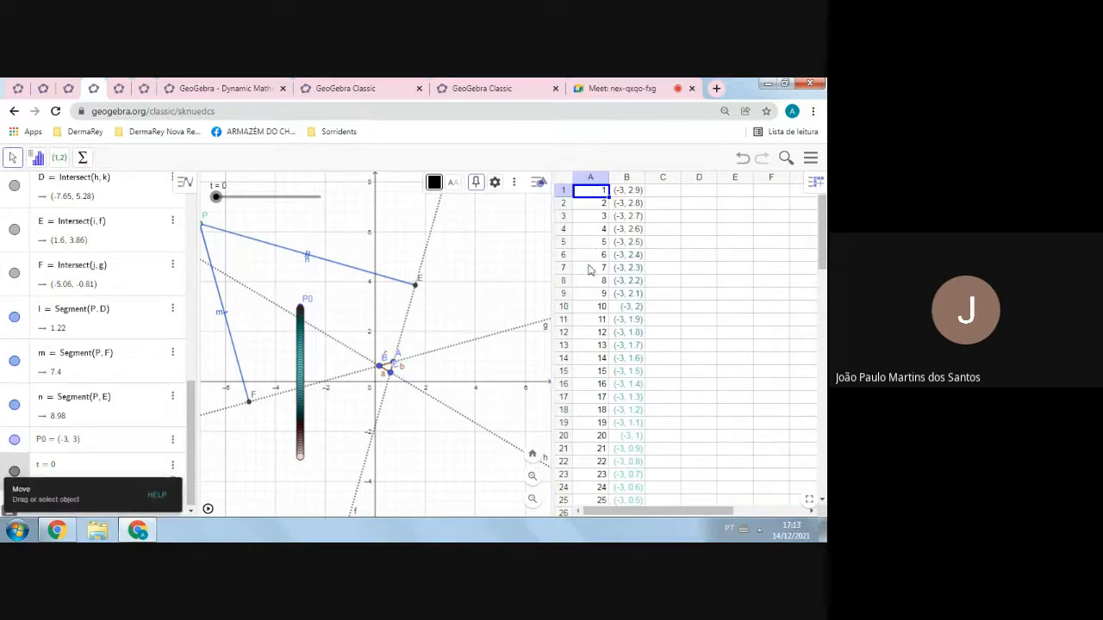
left_click(598, 229)
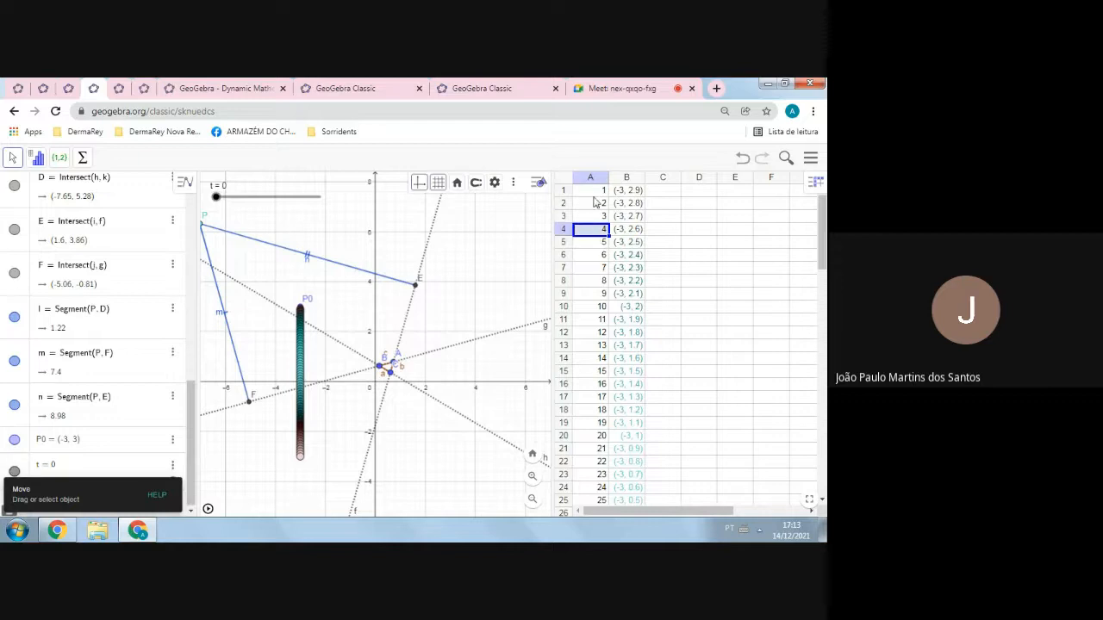
left_click(598, 197)
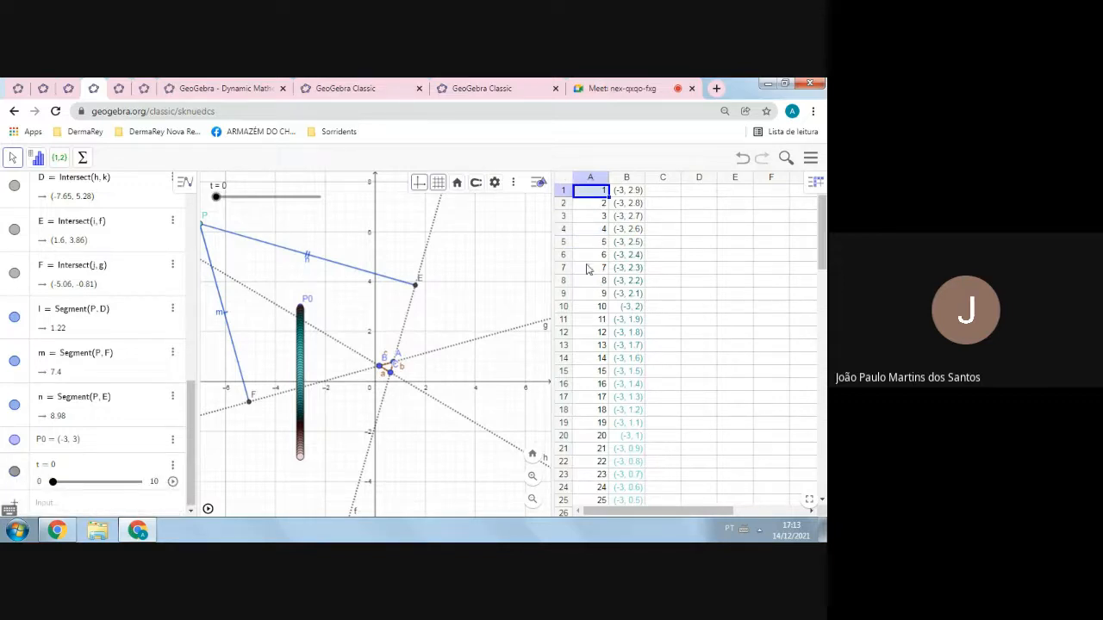
scroll(592, 278, "down", 6)
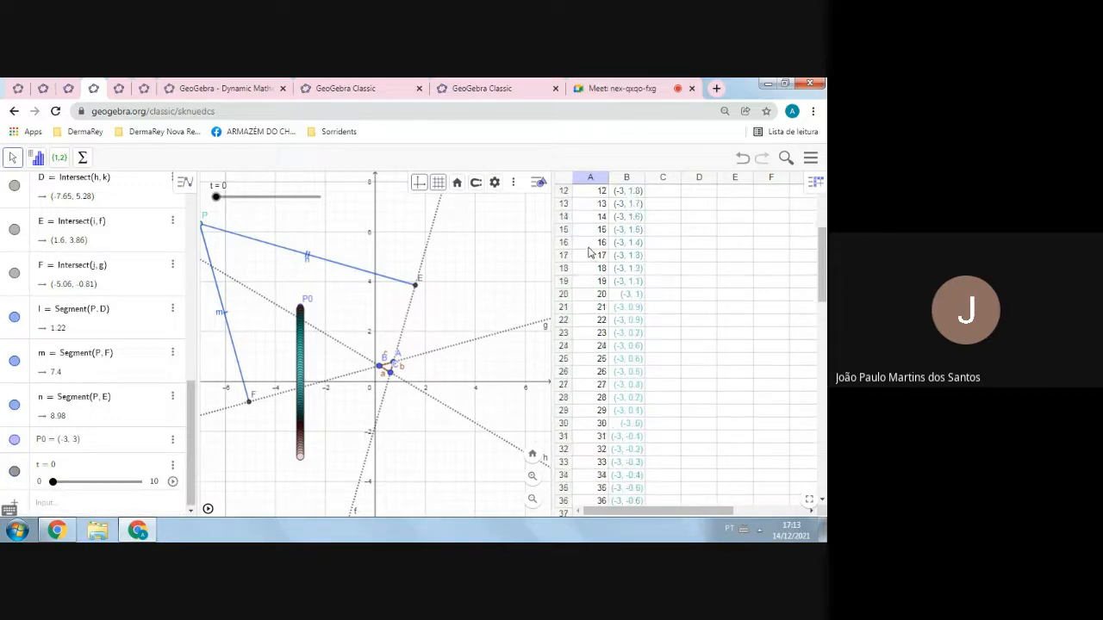
scroll(586, 253, "down", 5)
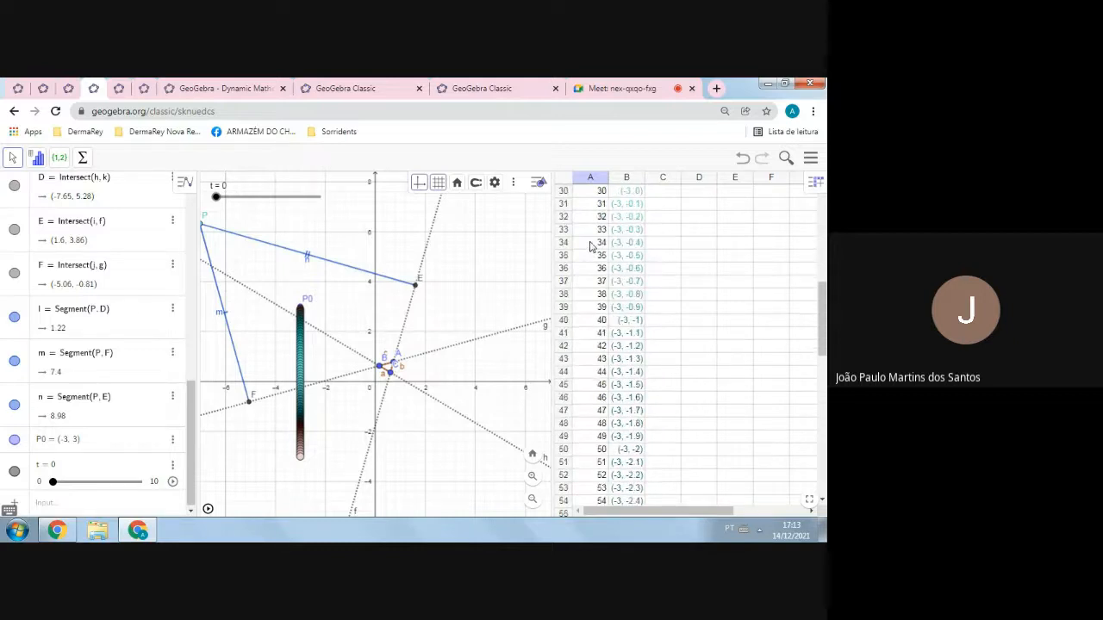
scroll(591, 247, "down", 3)
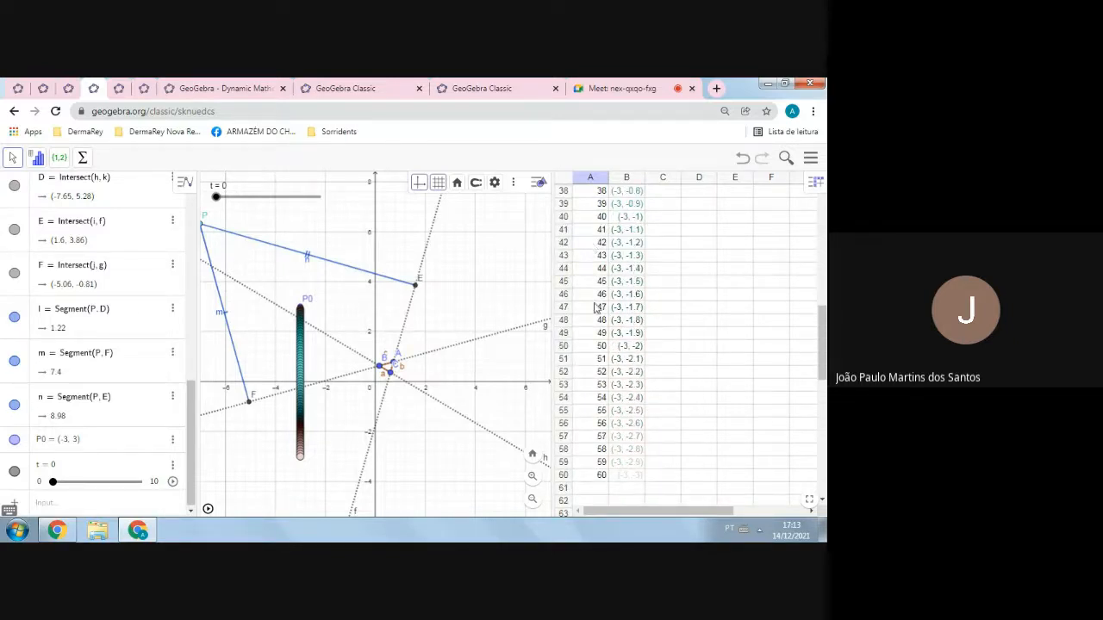
scroll(603, 388, "down", 1)
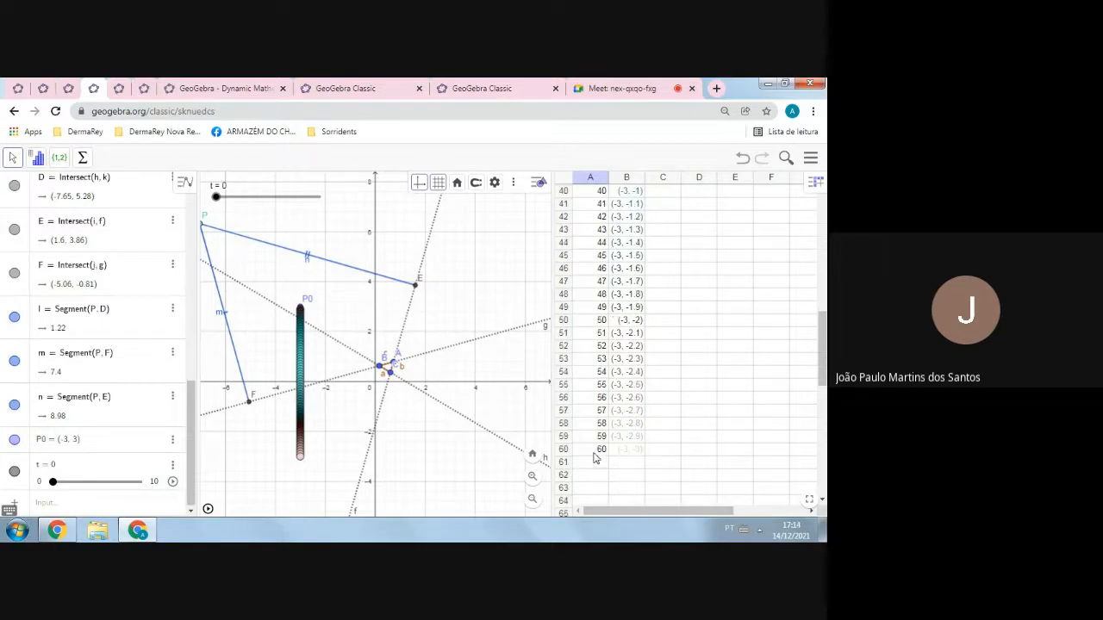
left_click(602, 451)
scroll(580, 401, "up", 1)
scroll(581, 402, "up", 10)
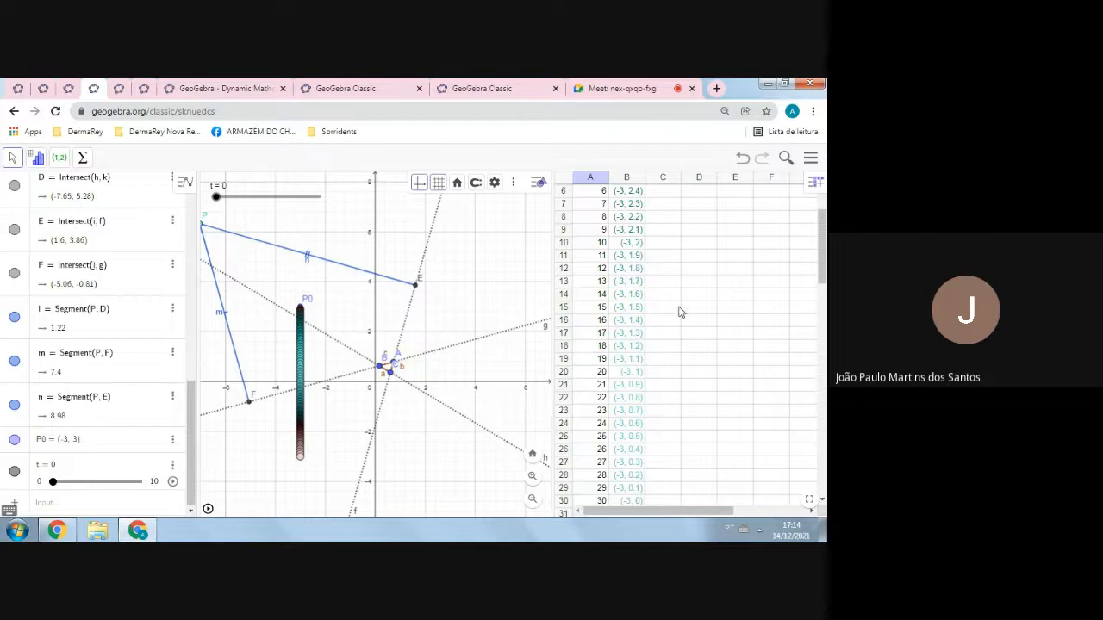
- Enter 1 and 2 in cells D1 and D2 and extend the series down to 18 in D18
left_click(699, 203)
scroll(699, 204, "up", 2)
left_click(700, 195)
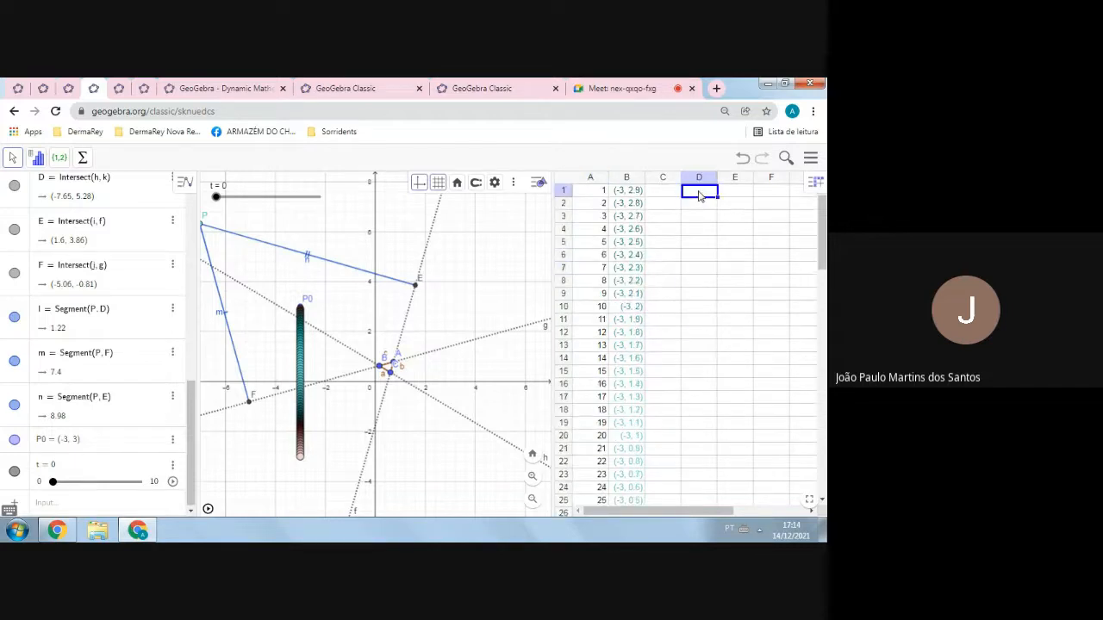
type("1")
key("Return")
key("Return")
left_click(700, 195)
key("shift+Down")
left_click_drag(717, 210, 733, 416)
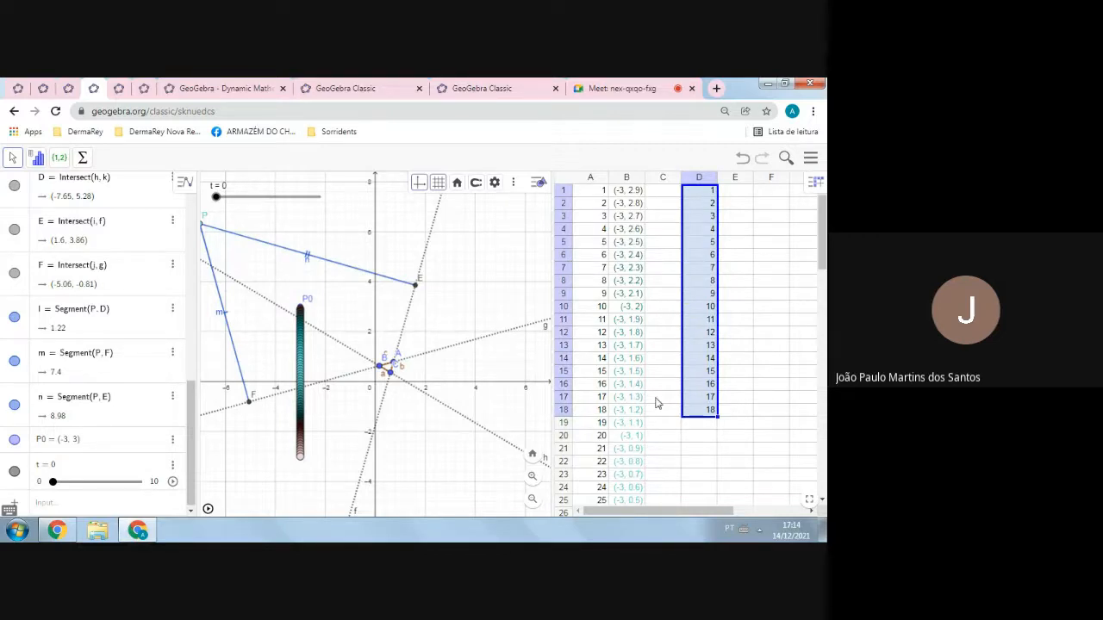
left_click(705, 206)
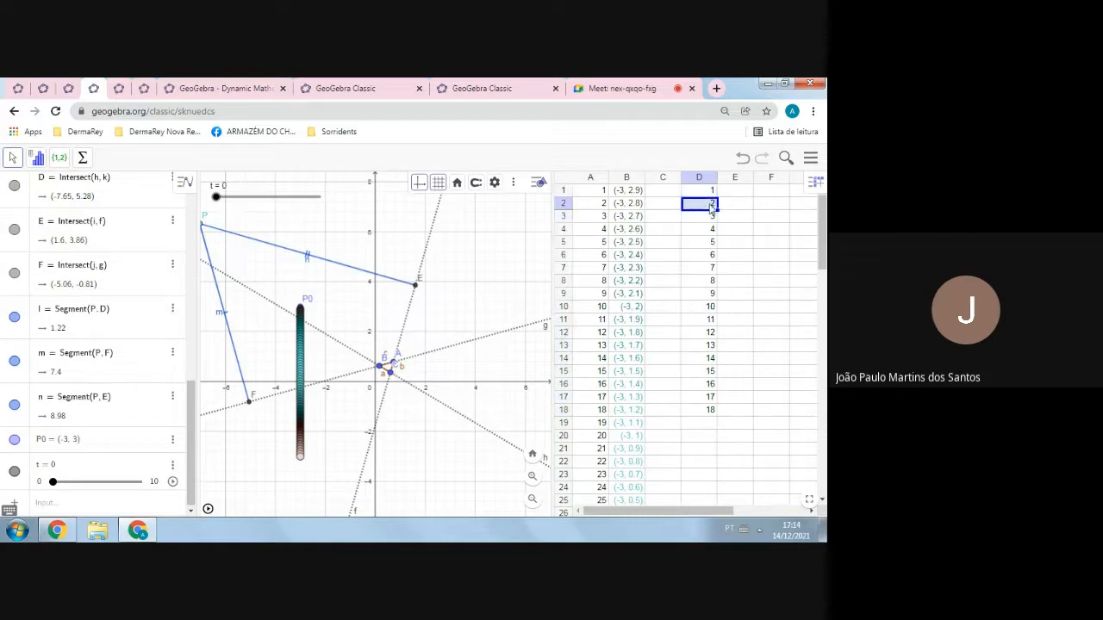
- Define a point in cell E1 as P0 plus an offset that uses D1 divided by 10
left_click(730, 195)
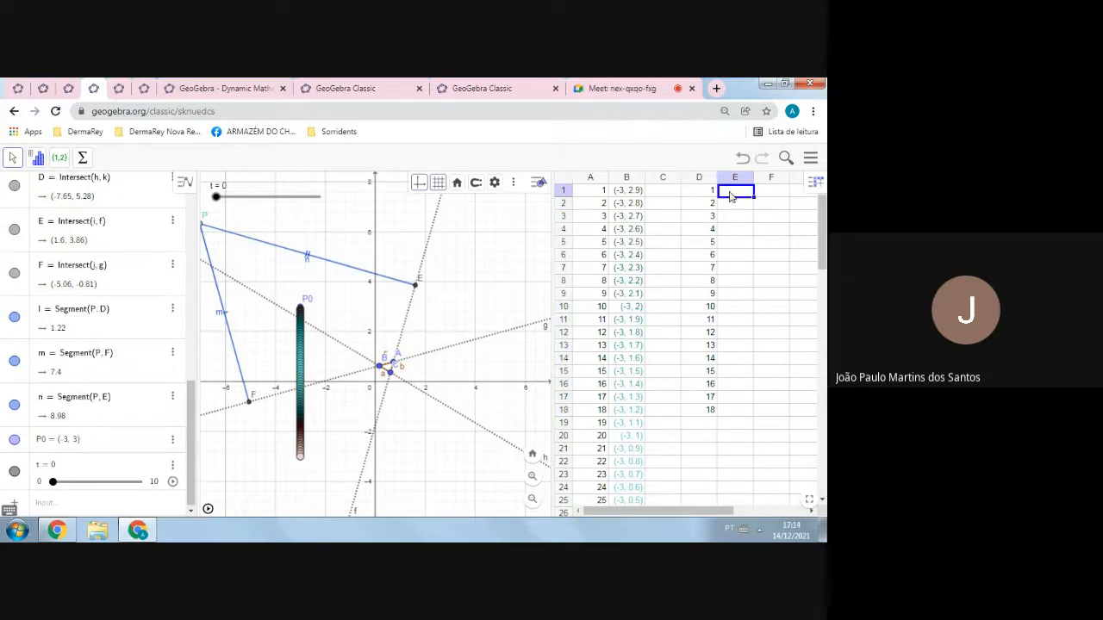
type("=")
type("1")
type(")")
type("/10")
type(")")
key("Return")
left_click(622, 179)
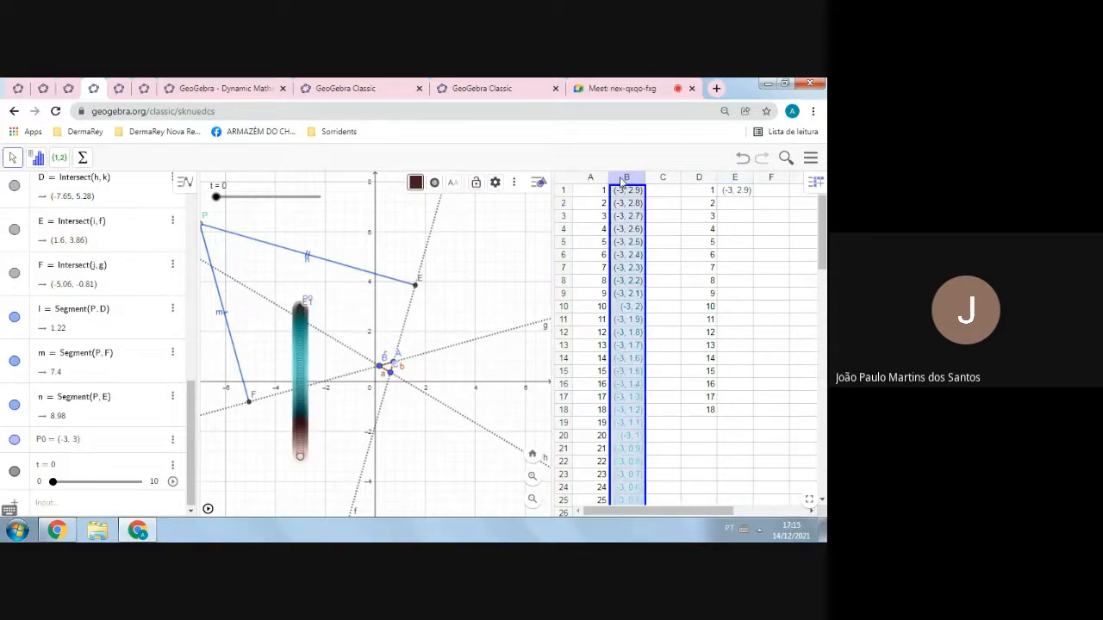
right_click(622, 179)
mouse_move(666, 334)
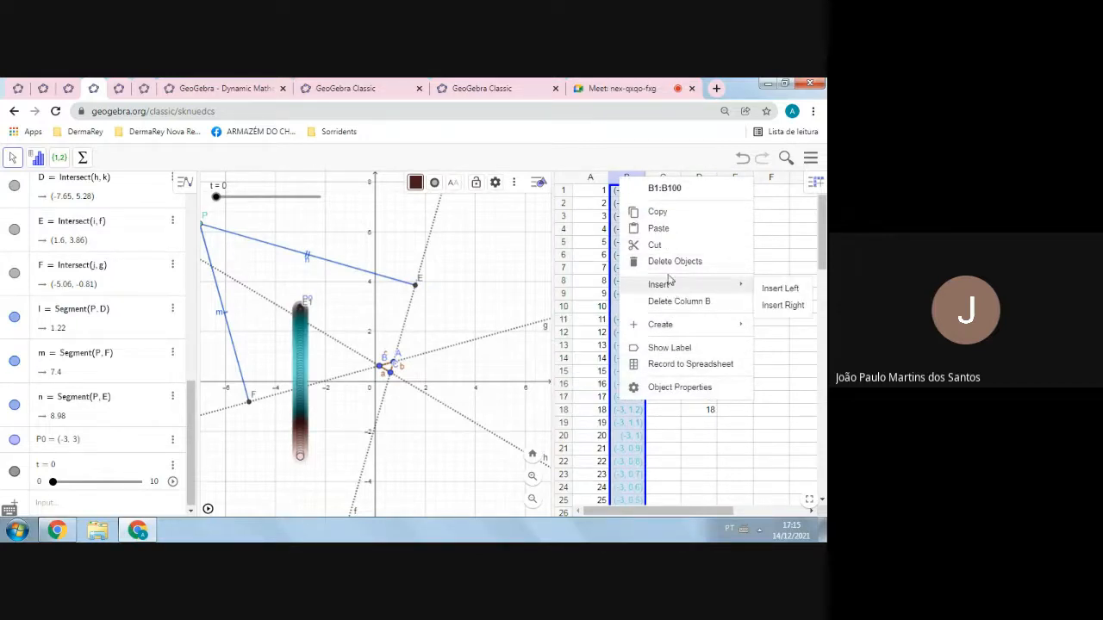
left_click(783, 324)
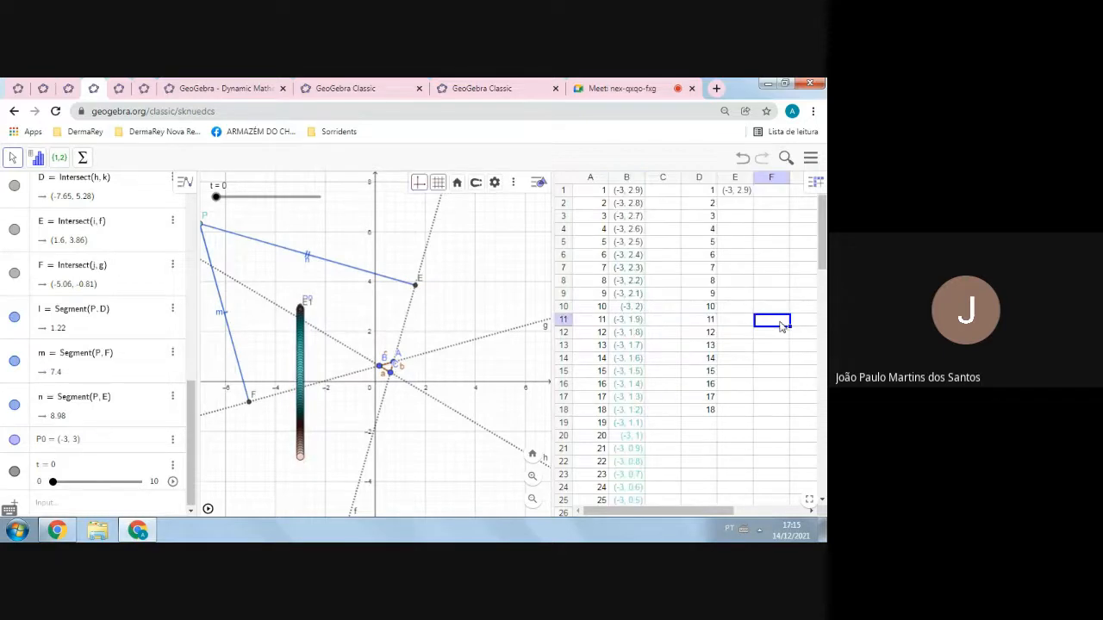
- Fill the point formula from E1 down to E18 and look at the options for the filled cells
left_click(739, 194)
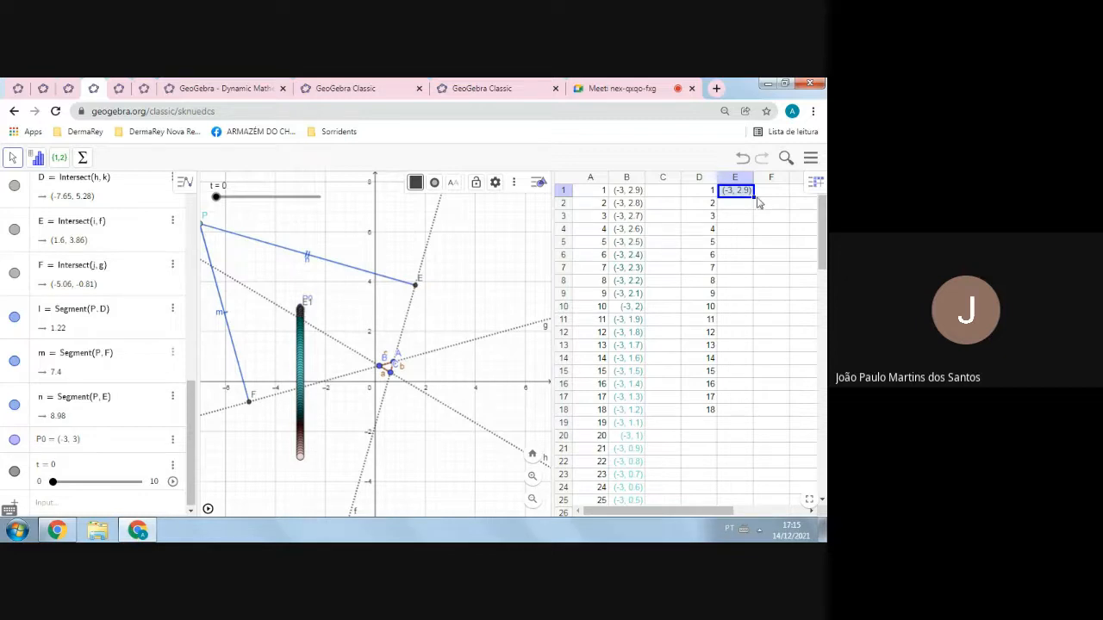
left_click_drag(754, 197, 754, 415)
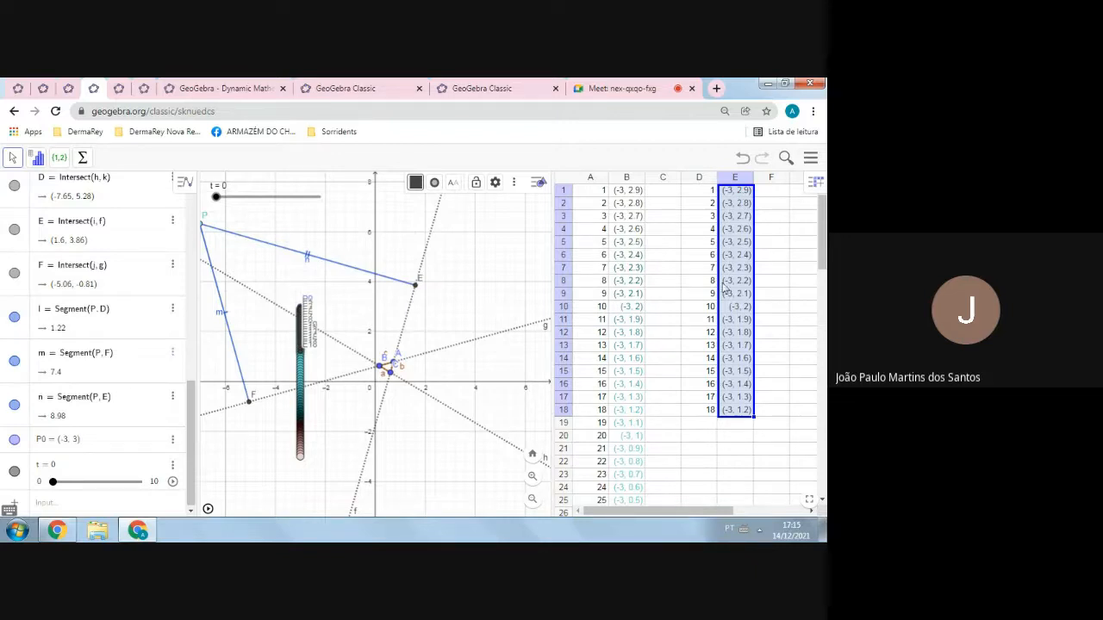
right_click(737, 181)
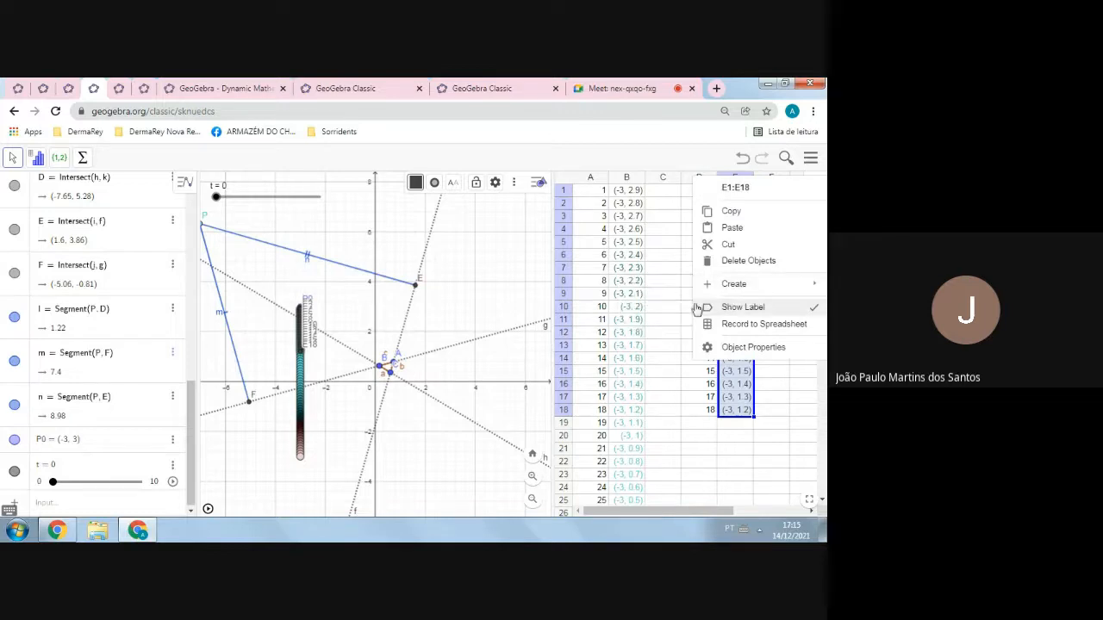
left_click(673, 189)
left_click(724, 177)
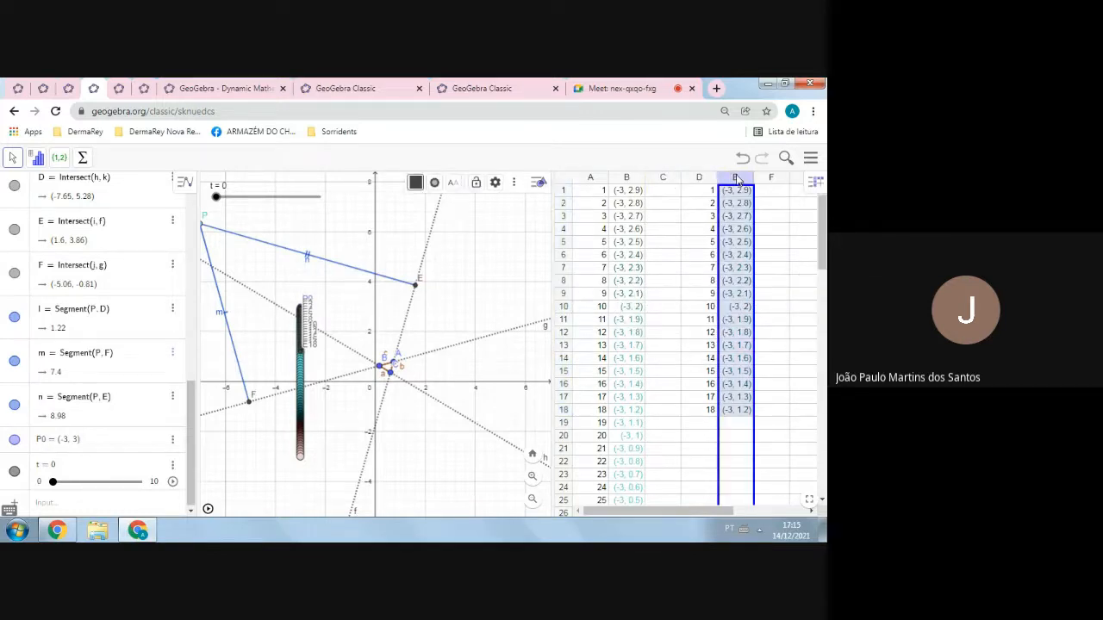
left_click(739, 191)
left_click(689, 217)
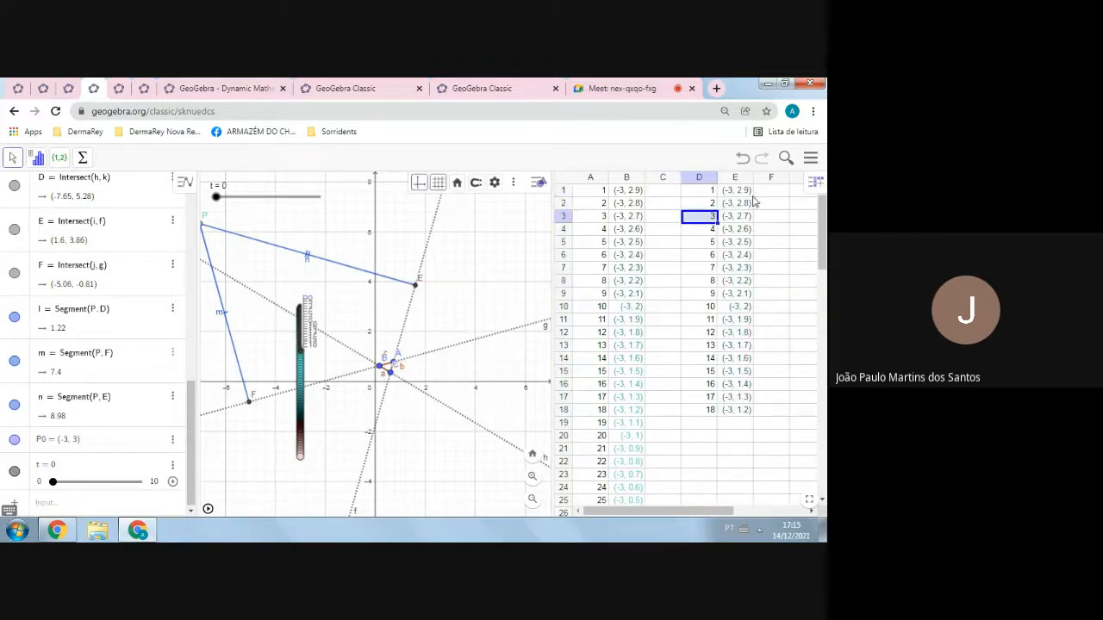
- Delete the filled points in cells E2 to E18
left_click_drag(746, 205, 740, 419)
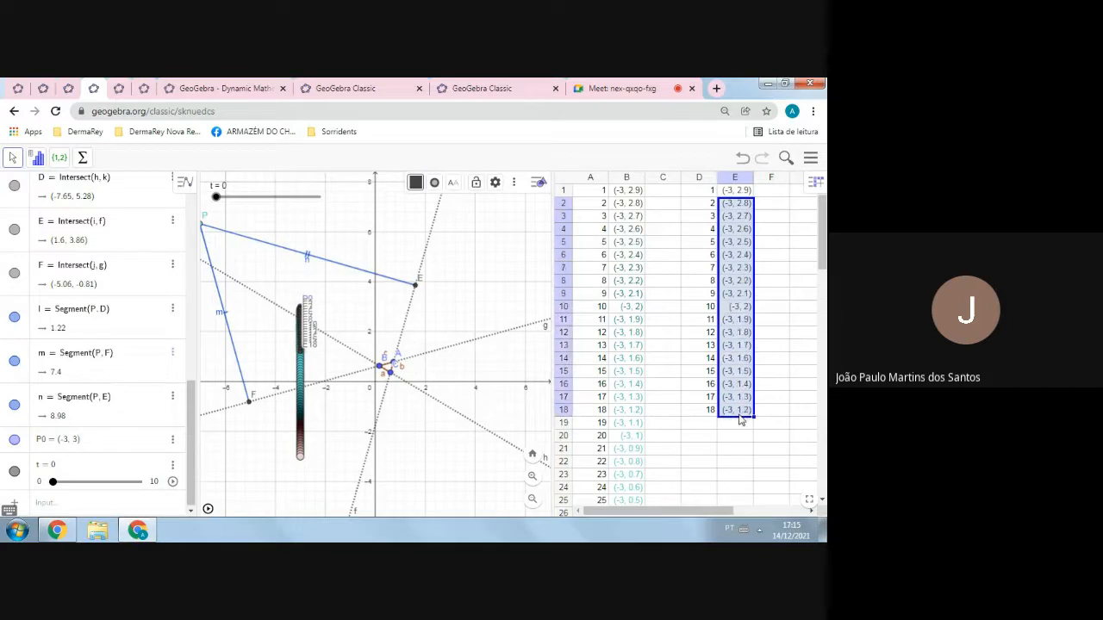
key("Delete")
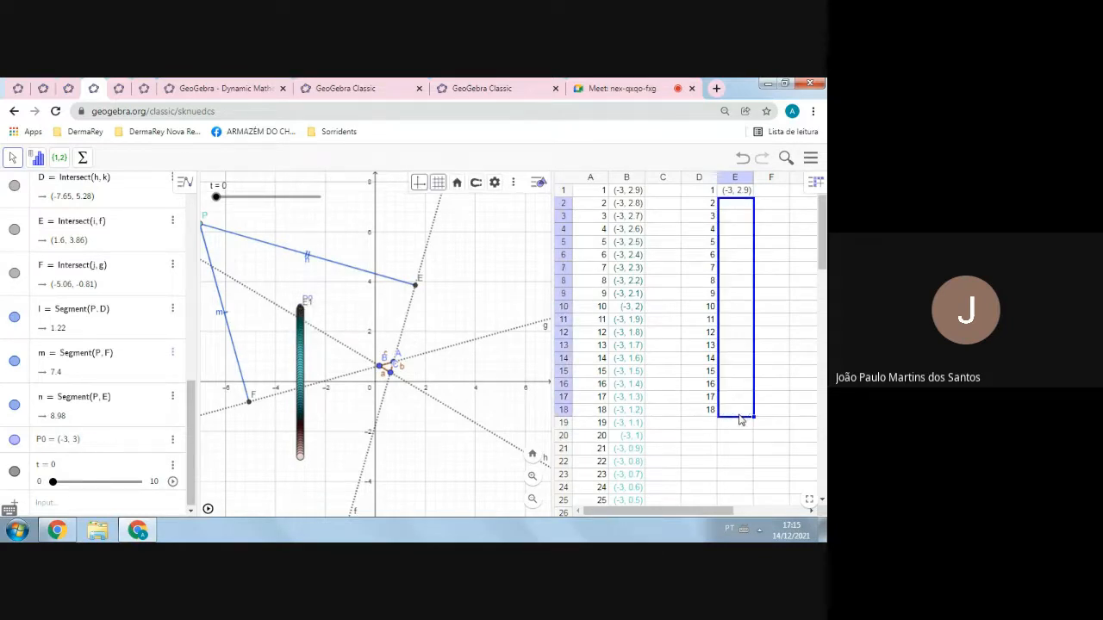
- Open the object properties of the point in cell E1
left_click(736, 191)
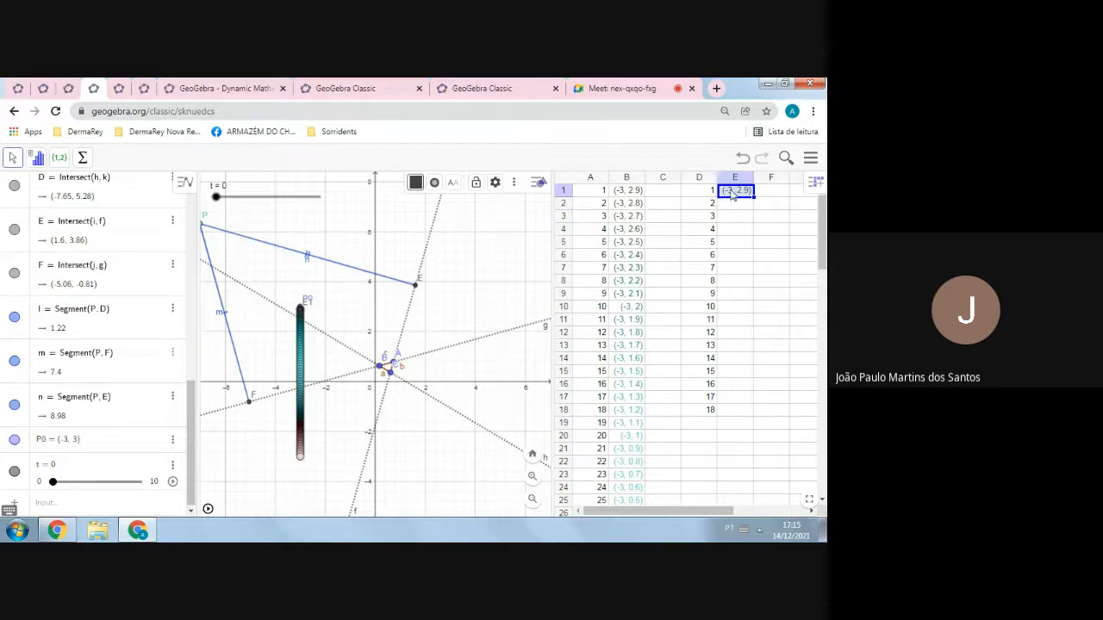
right_click(735, 195)
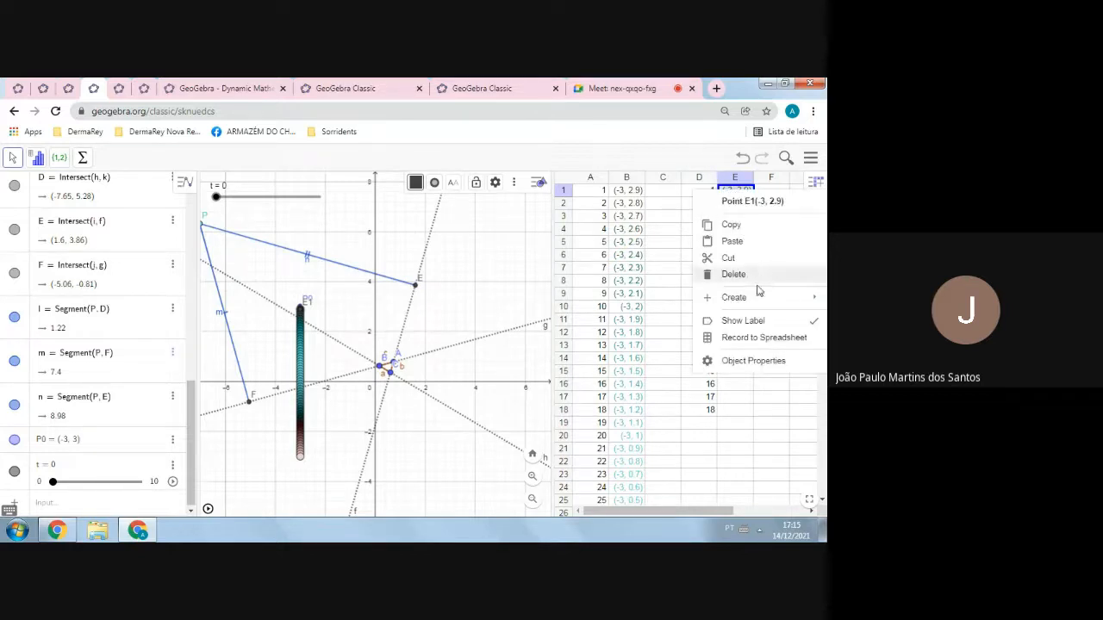
left_click(754, 362)
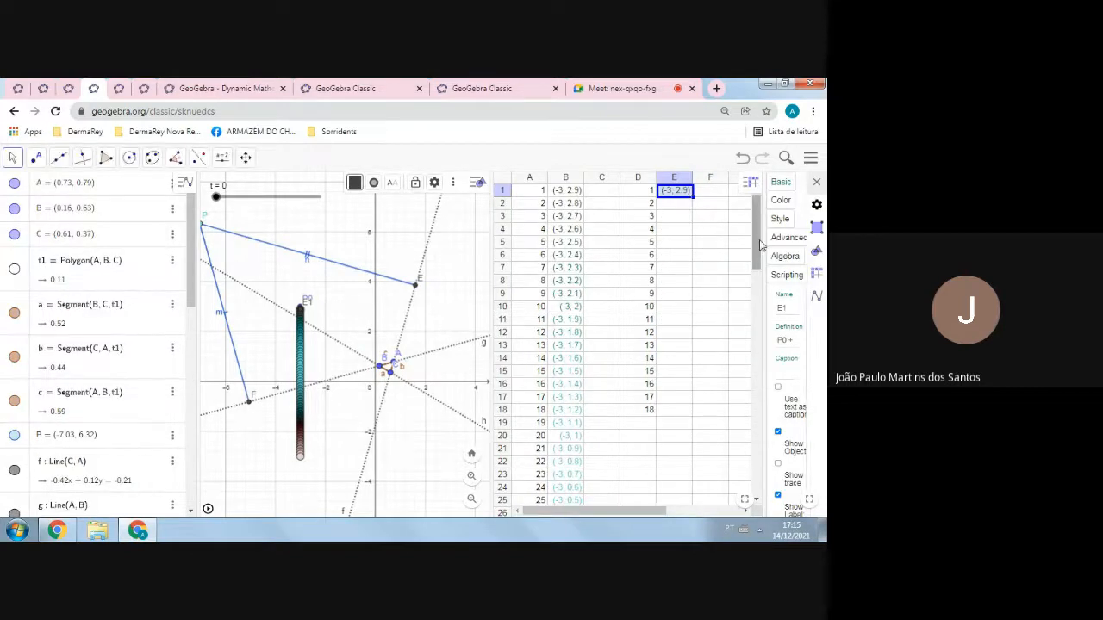
- Set the red dynamic colour of the point in cell E1 to Distance(P0, A)
left_click_drag(761, 246, 510, 264)
left_click(632, 181)
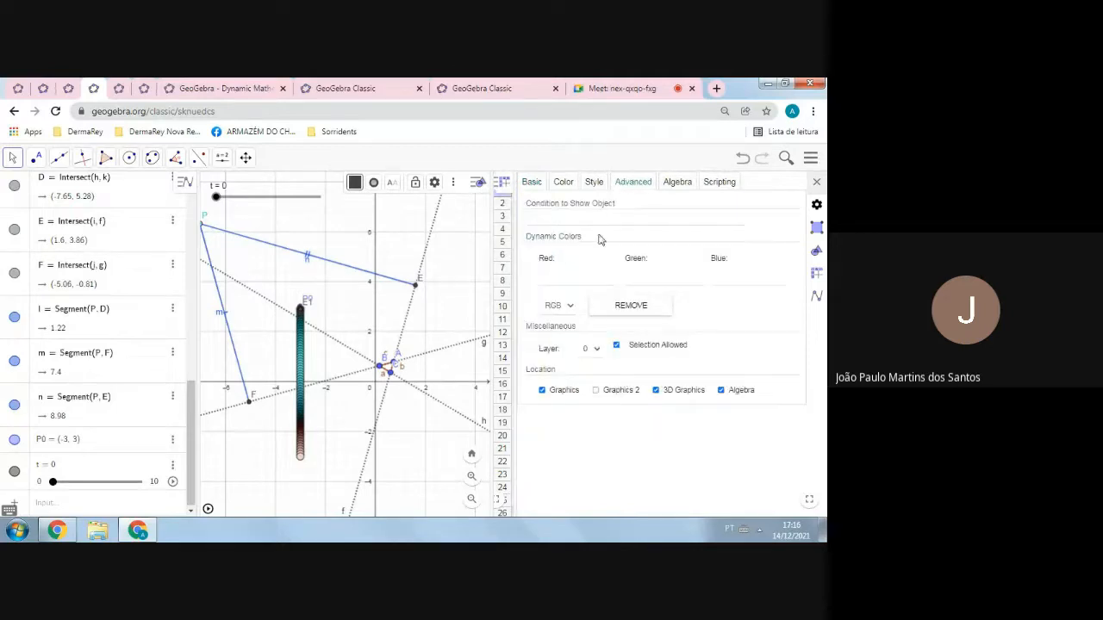
left_click(550, 280)
type("tance(P0,A")
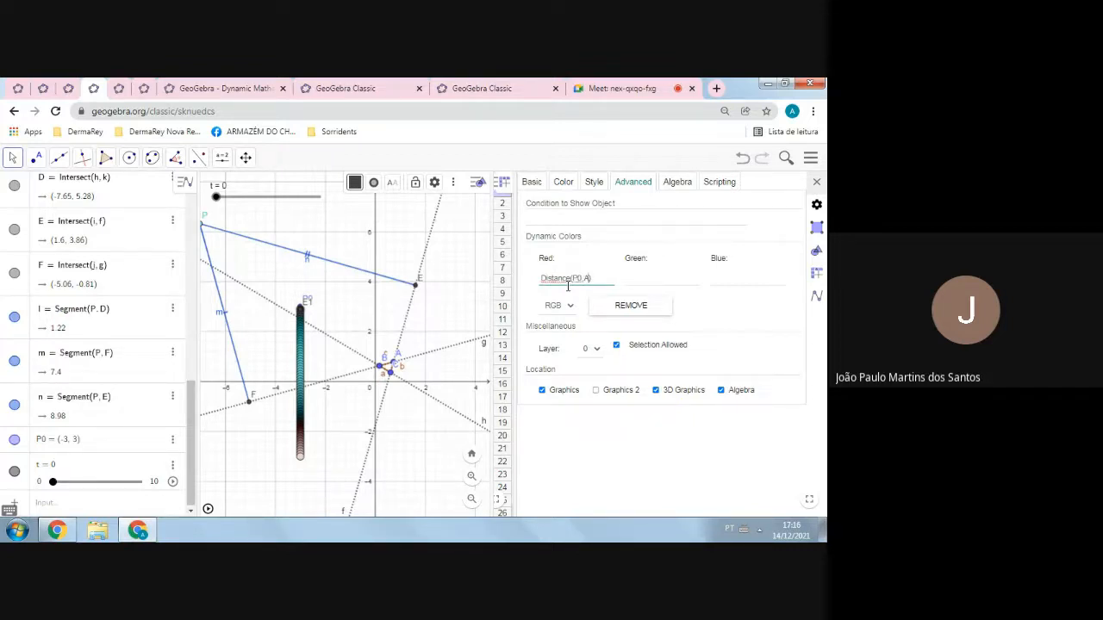
key("Return")
- Set the green dynamic colour of the point in cell E1 to Distance(B1, B)
left_click(664, 278)
type("D")
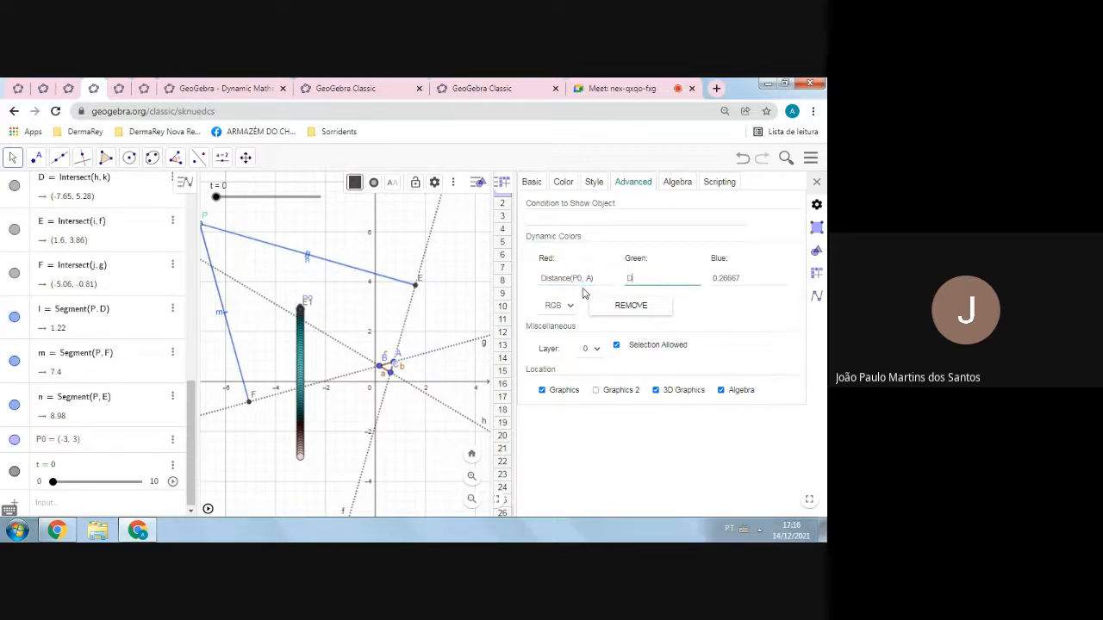
type("istanc")
key("BackSpace")
key("BackSpace")
type("B1")
key("Return")
- Replace P0 with B1 in the red dynamic colour formula of the point in cell E1
left_click(569, 282)
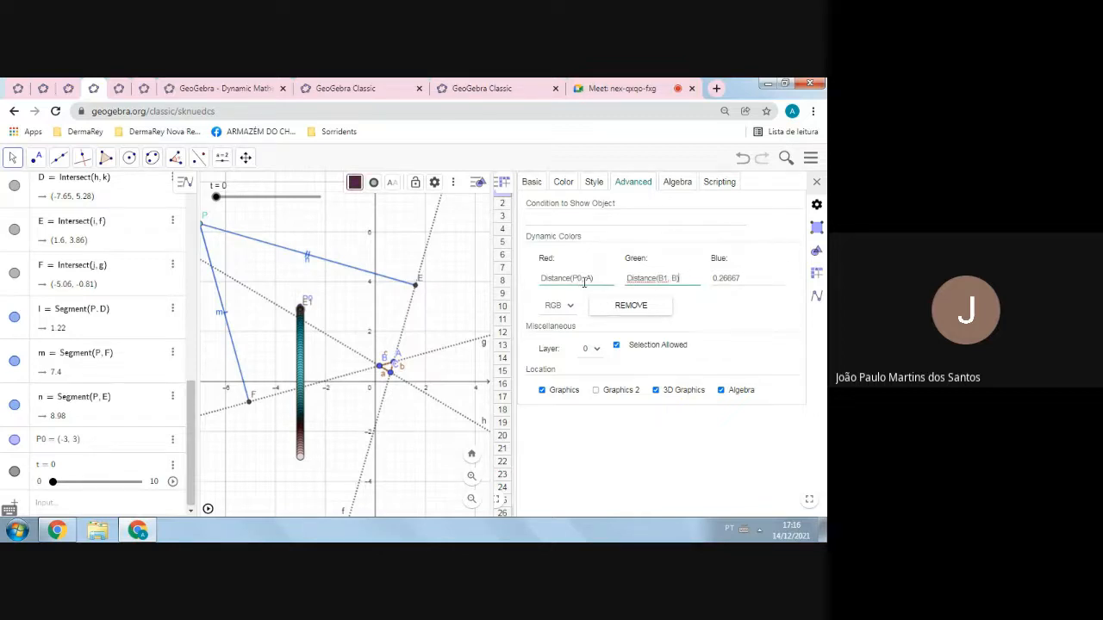
key("BackSpace")
key("BackSpace")
type("B1")
left_click_drag(517, 253, 777, 245)
left_click(716, 246)
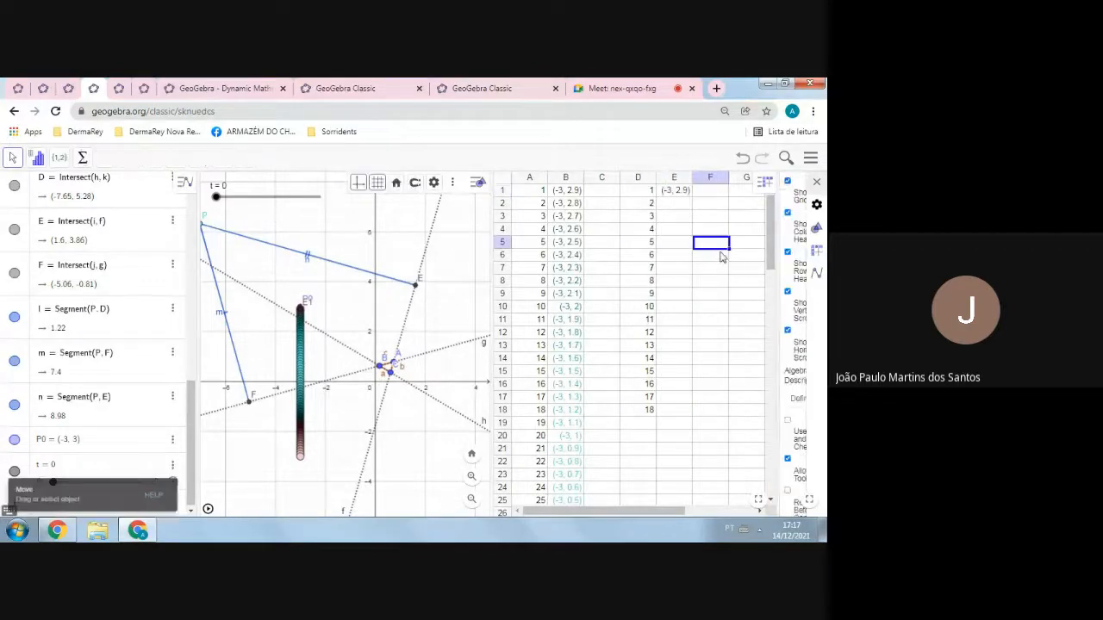
- Delete the objects in spreadsheet columns E and D
left_click(678, 192)
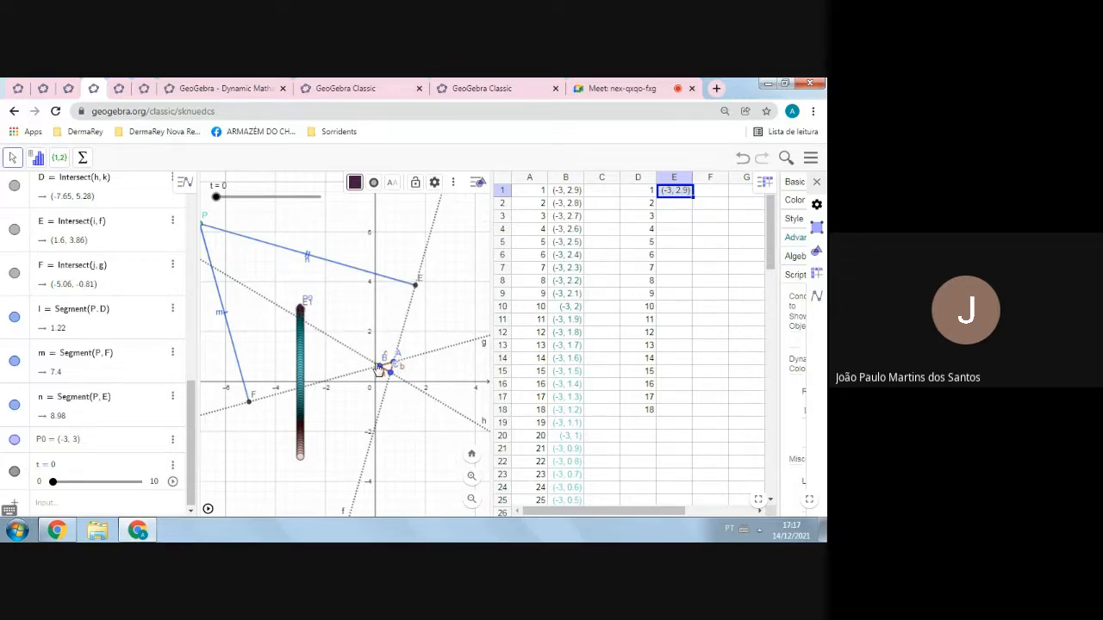
left_click(568, 197)
right_click(676, 180)
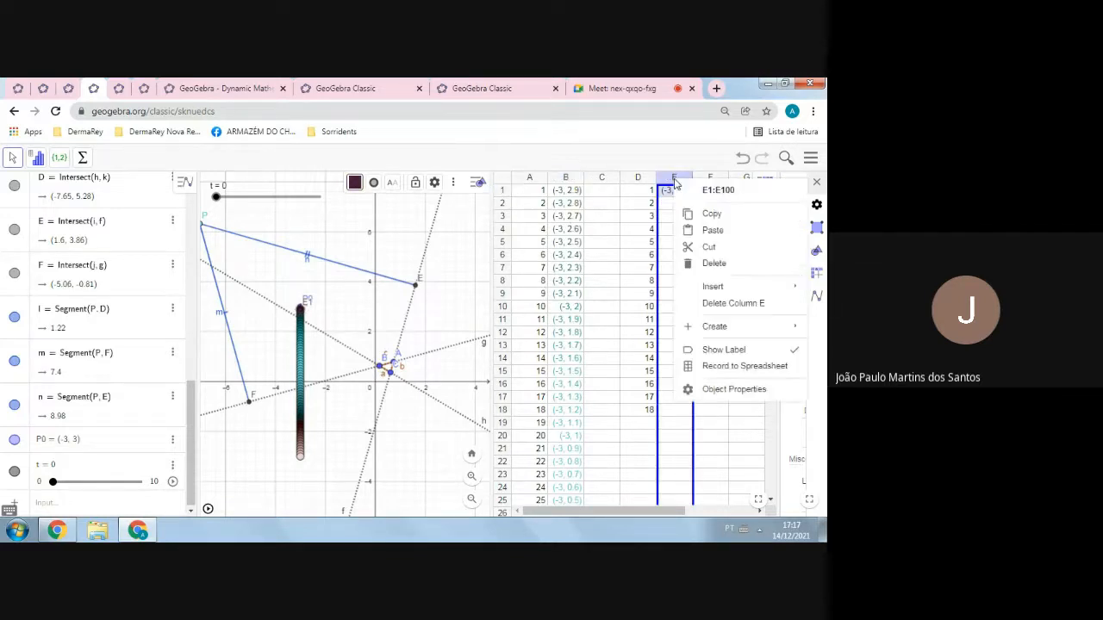
left_click(716, 263)
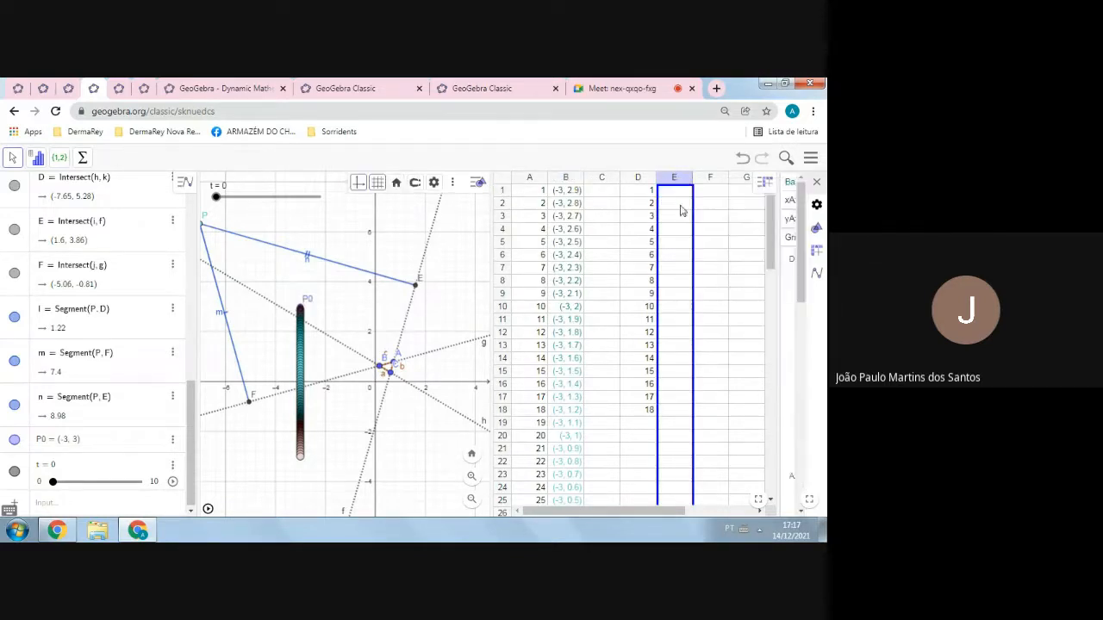
left_click(638, 178)
right_click(639, 181)
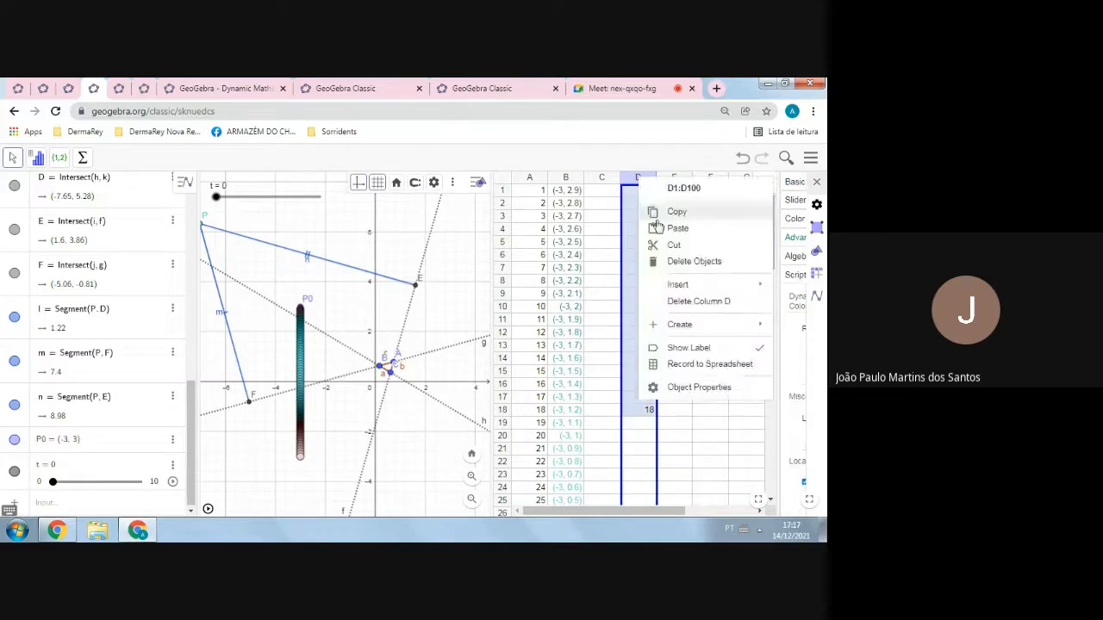
left_click(690, 267)
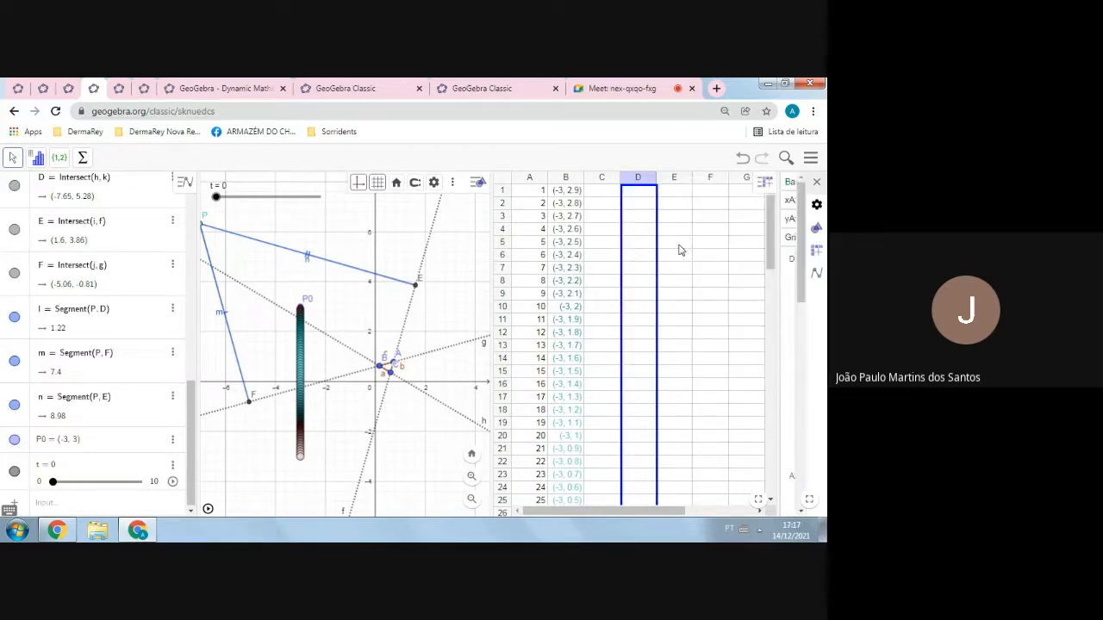
- Open the object properties of the point in cell B1 and review its definition
left_click(566, 178)
left_click(568, 191)
right_click(569, 191)
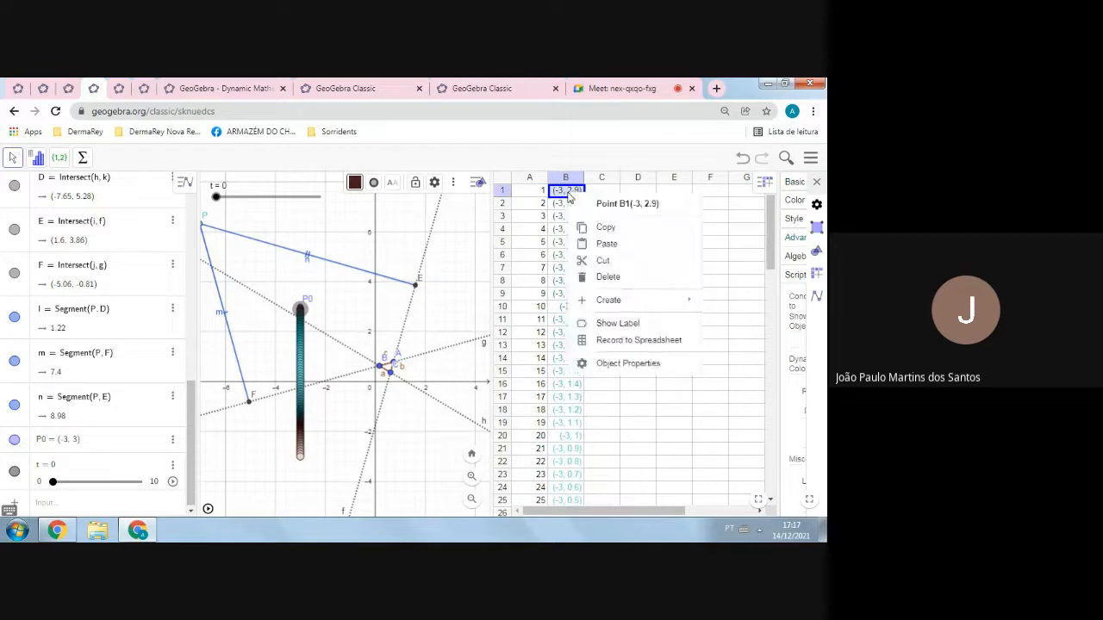
left_click(634, 364)
left_click_drag(780, 245, 521, 250)
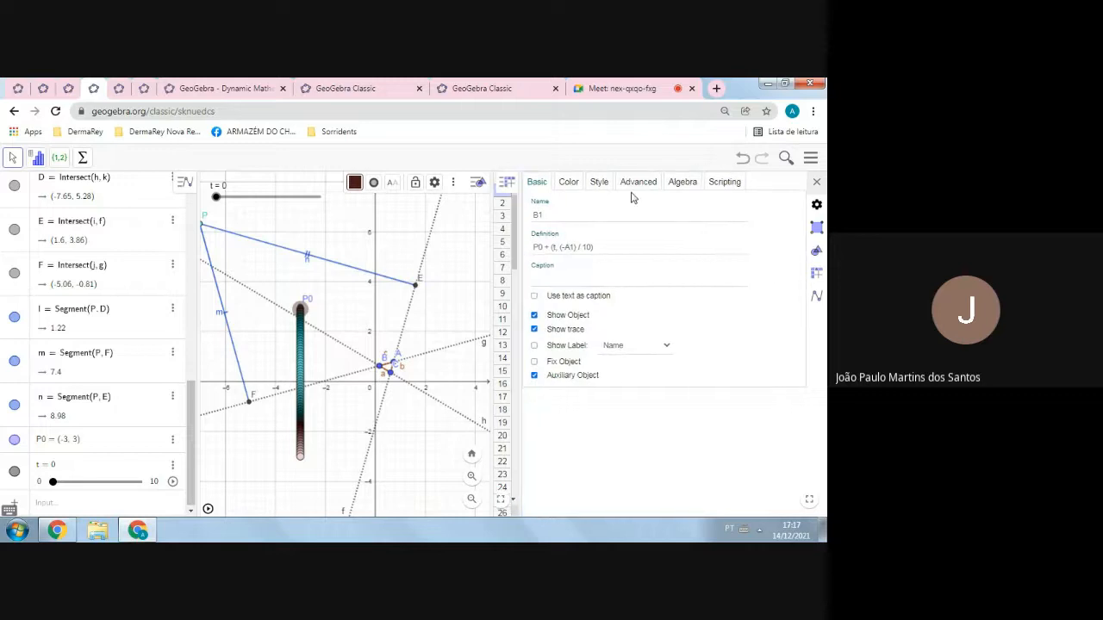
left_click(551, 247)
- Examine the red and green dynamic colour formulas of the point in cell B1
left_click(628, 186)
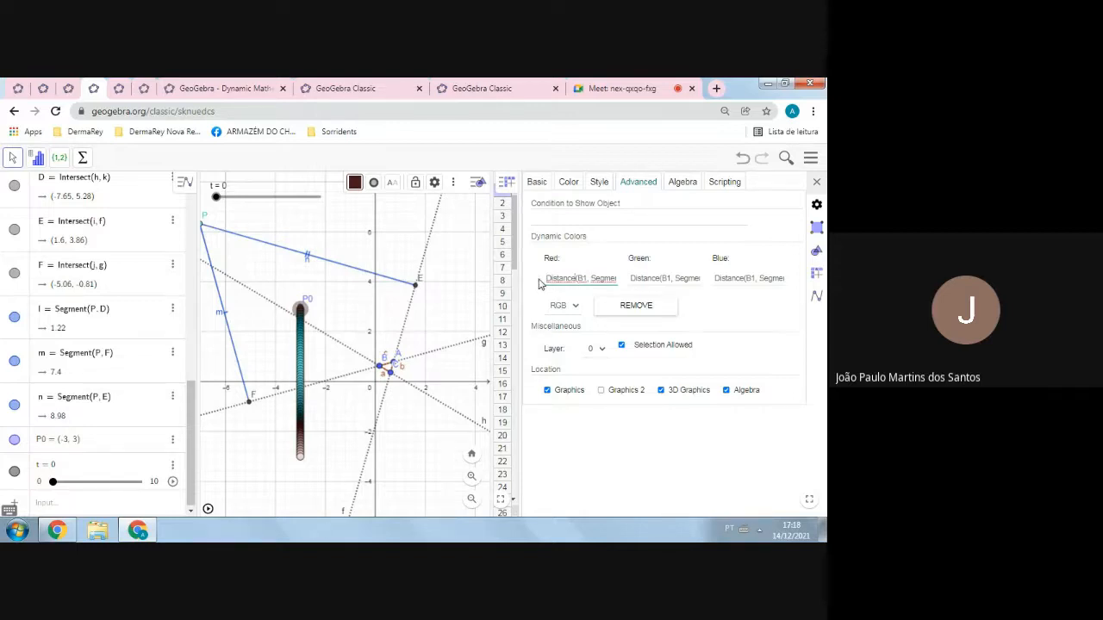
key("Right")
key("Right")
key("Right")
key("Right")
key("Right")
key("Right")
key("Right")
key("Right")
key("Right")
key("Right")
triple_click(649, 278)
- Fill the point from B1 down to B15, then widen the graphics view and close the properties
left_click_drag(521, 248, 742, 251)
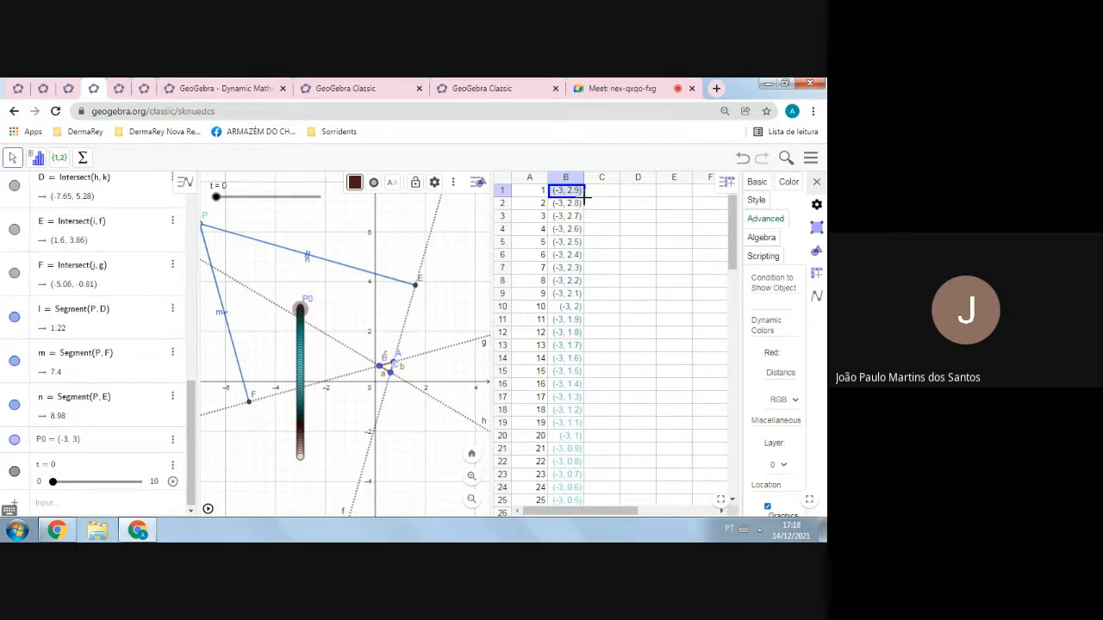
left_click_drag(585, 198, 587, 380)
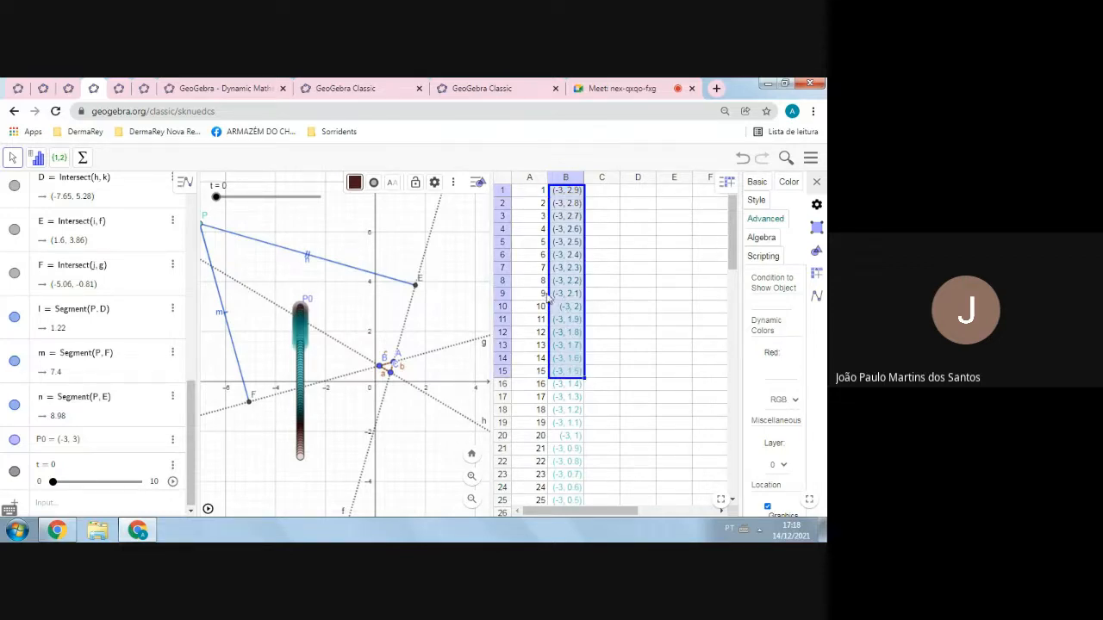
left_click(626, 298)
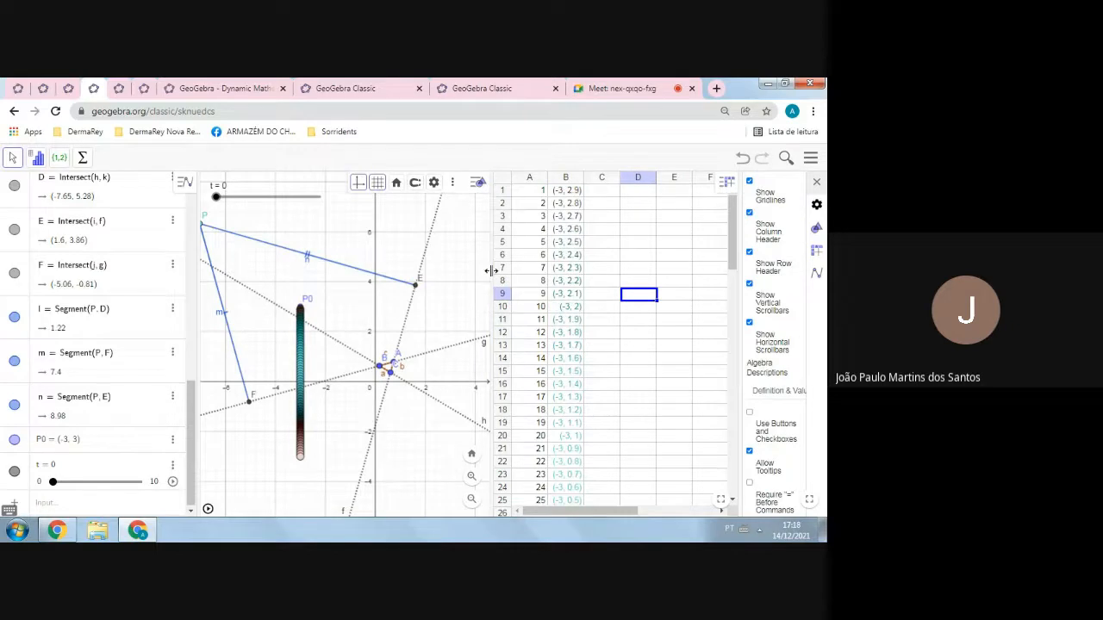
left_click_drag(491, 271, 607, 274)
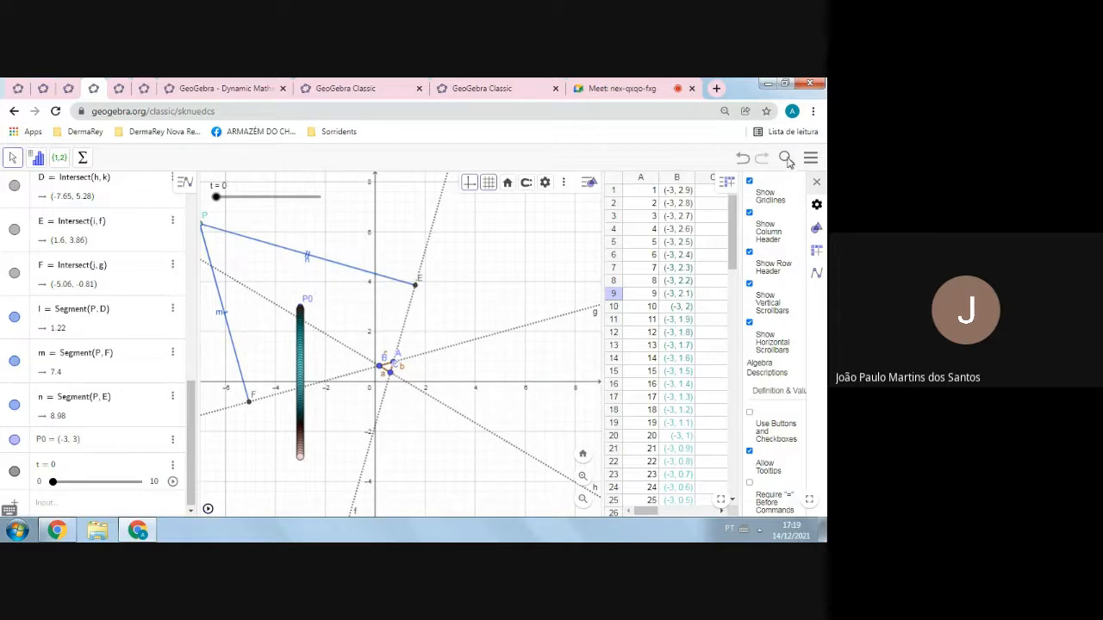
left_click(818, 184)
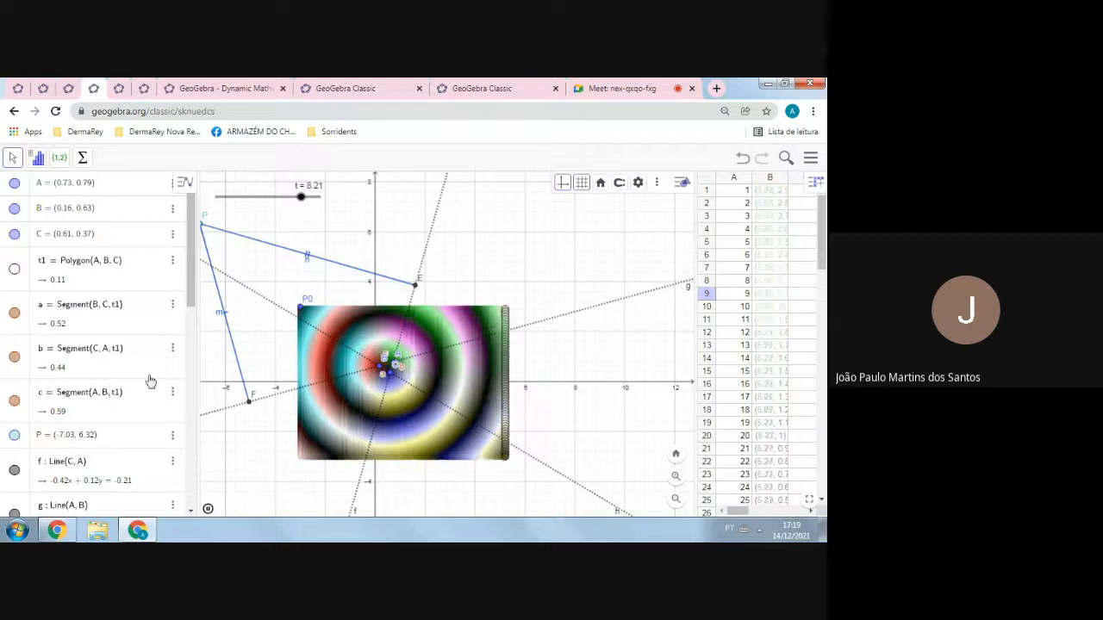
- Slow the animation of slider t to a speed of 0.2
scroll(101, 364, "down", 3)
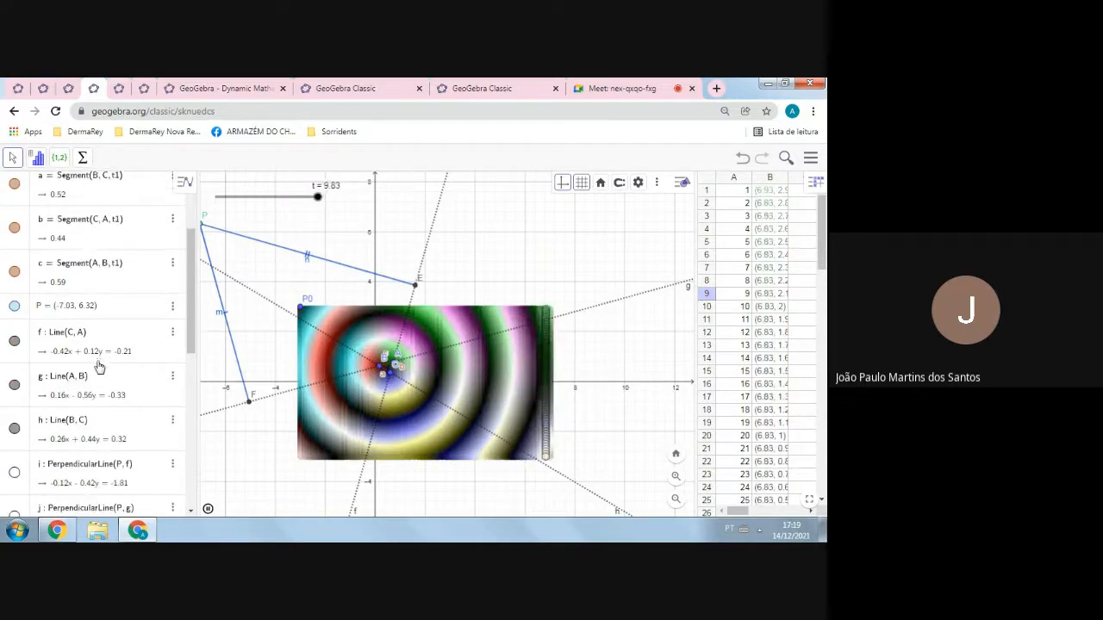
scroll(99, 358, "down", 8)
scroll(87, 342, "down", 2)
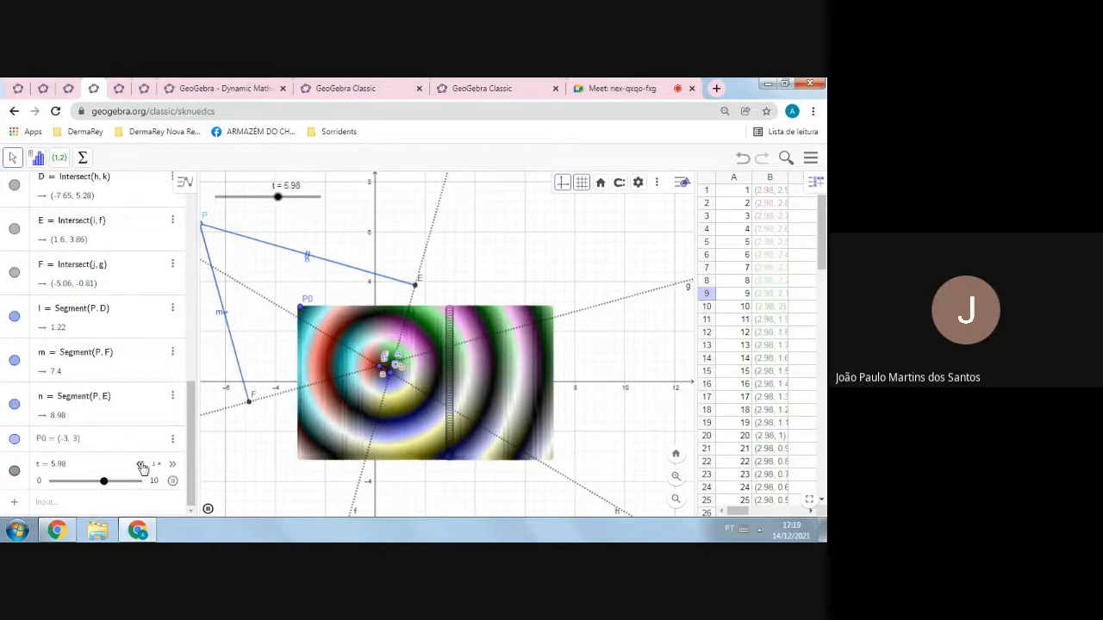
left_click(142, 467)
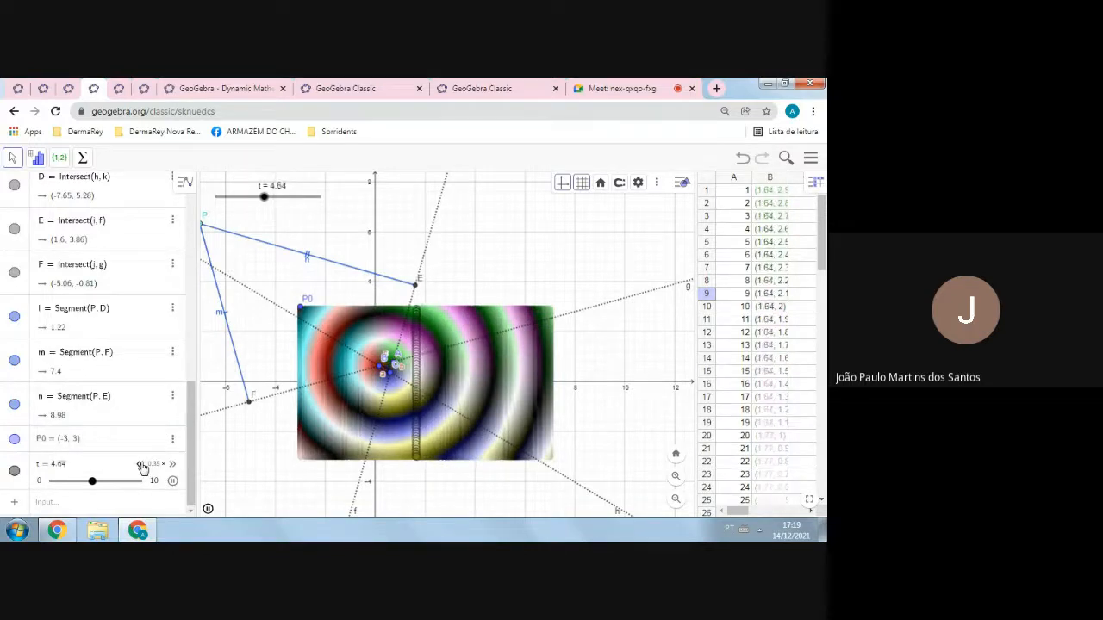
left_click(142, 467)
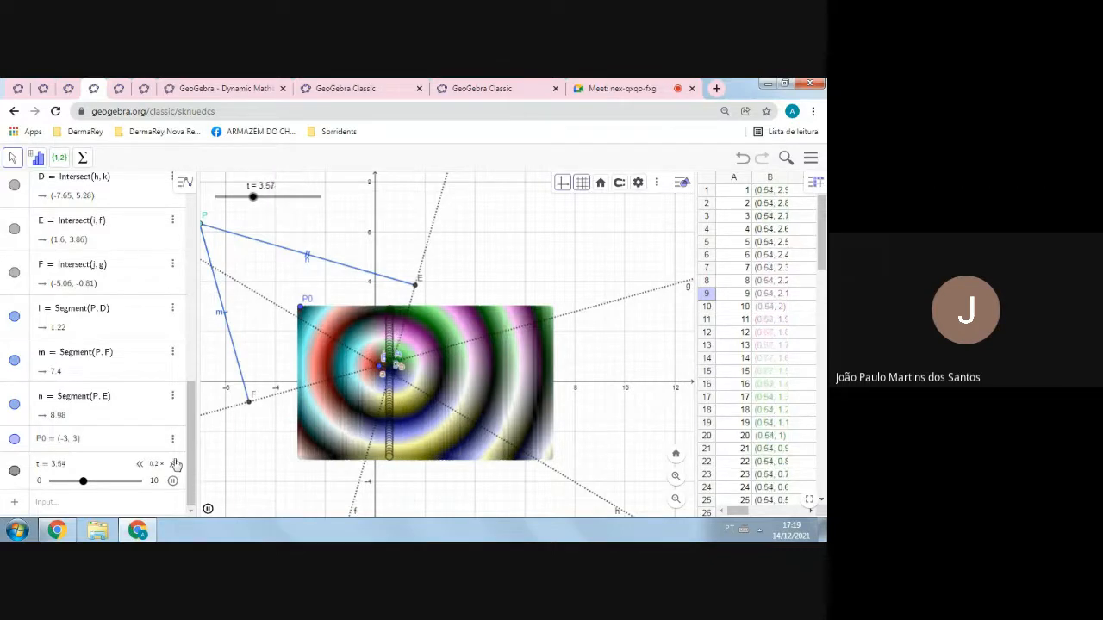
- Try the animation of slider t at speeds of 0.75 and 0.35, returning to 0.75
left_click(174, 466)
left_click(174, 466)
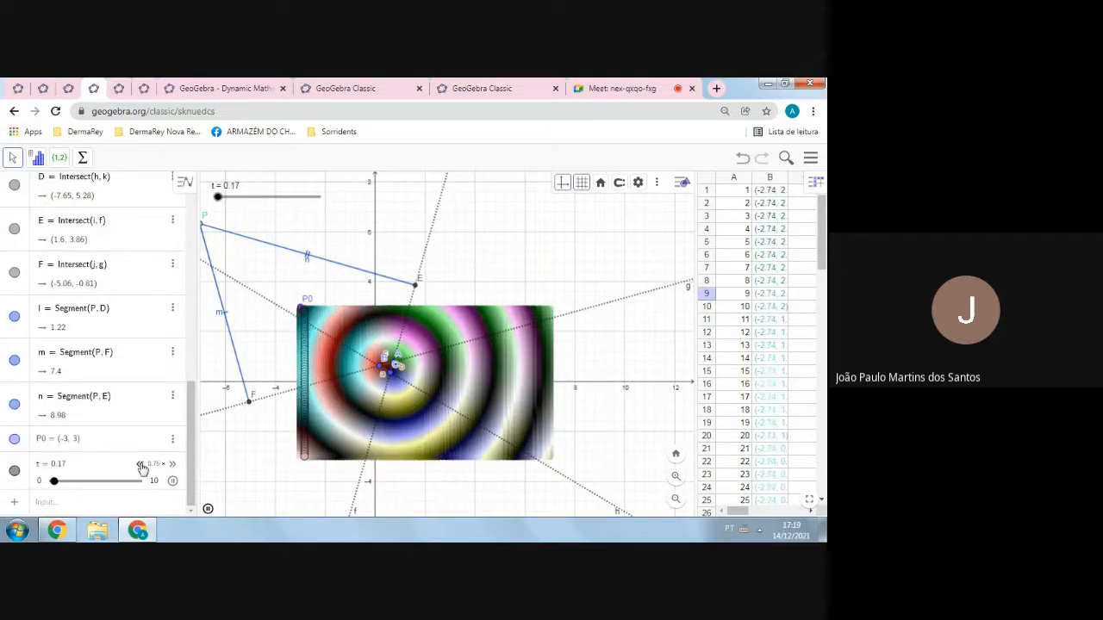
left_click(141, 466)
left_click(140, 466)
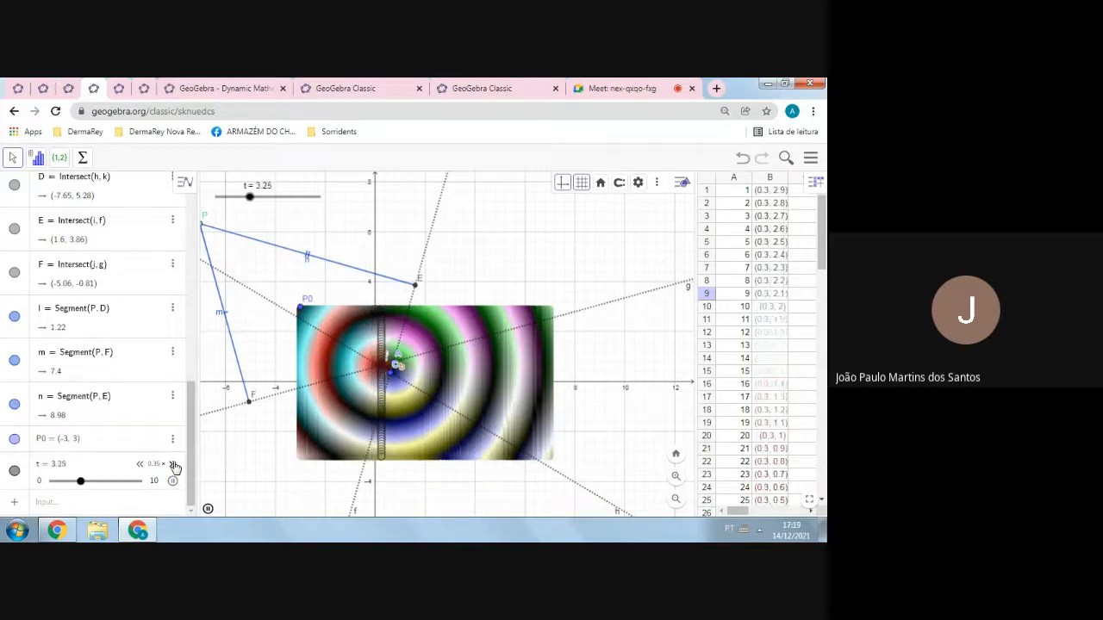
left_click(173, 466)
left_click(174, 466)
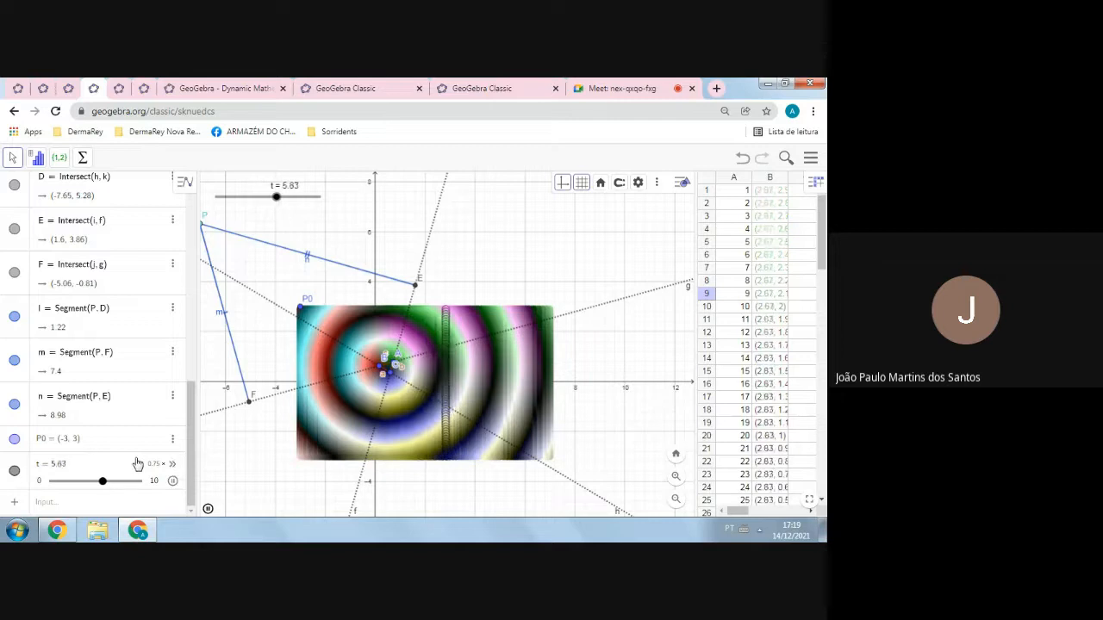
- Set the animation speed of slider t to 0.35 and pause the animation
left_click(139, 464)
left_click(139, 463)
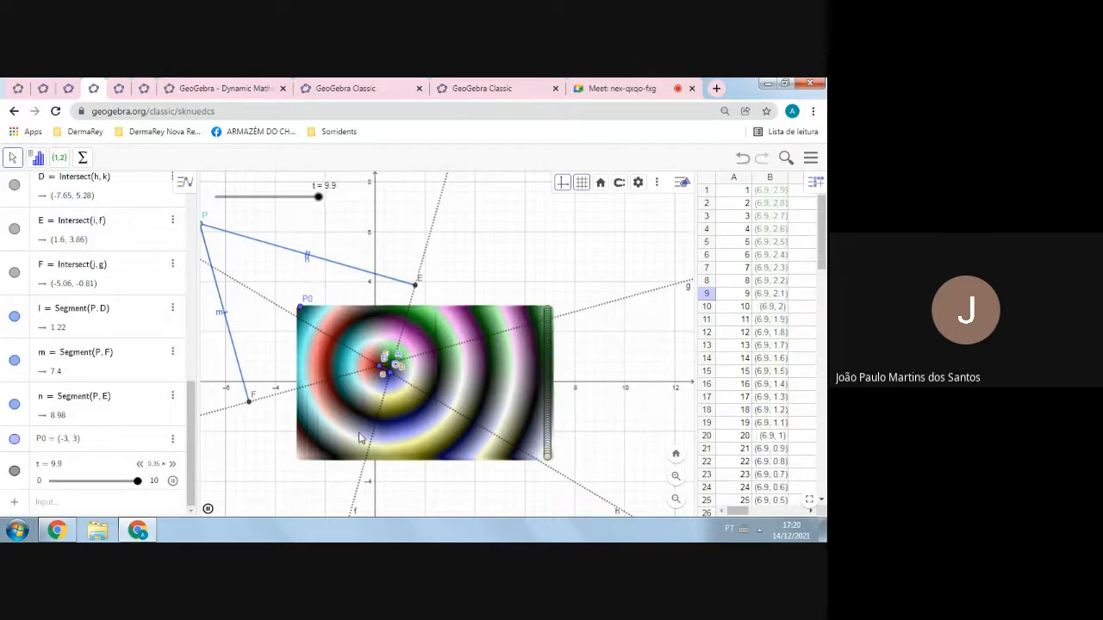
left_click(208, 511)
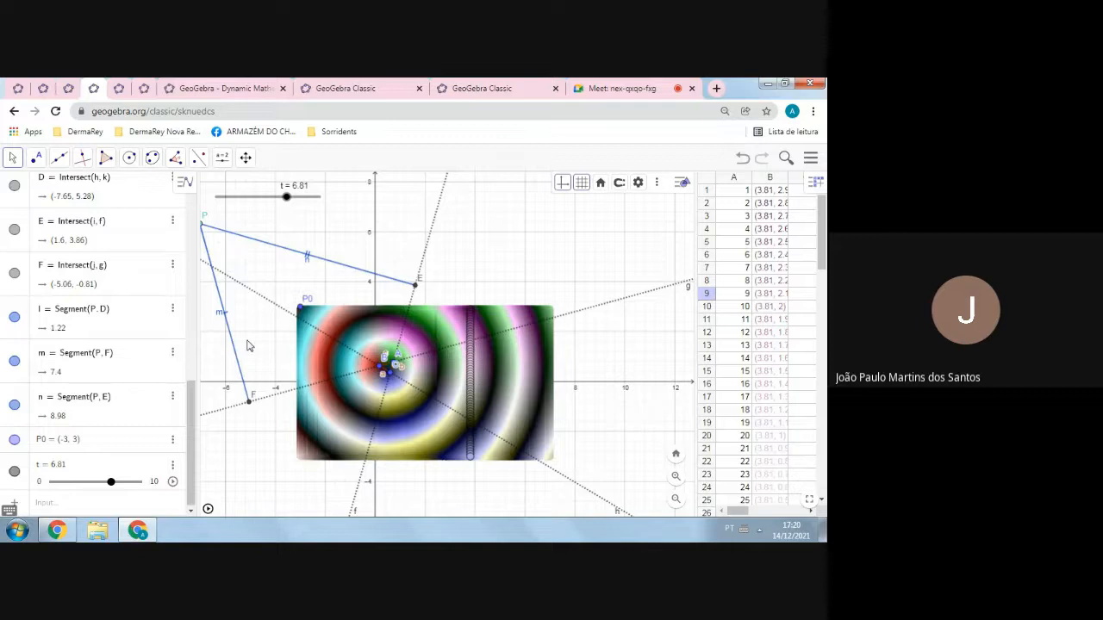
- Switch to the activity with points A, B and C, reveal its algebra list and start animating slider t
left_click(120, 90)
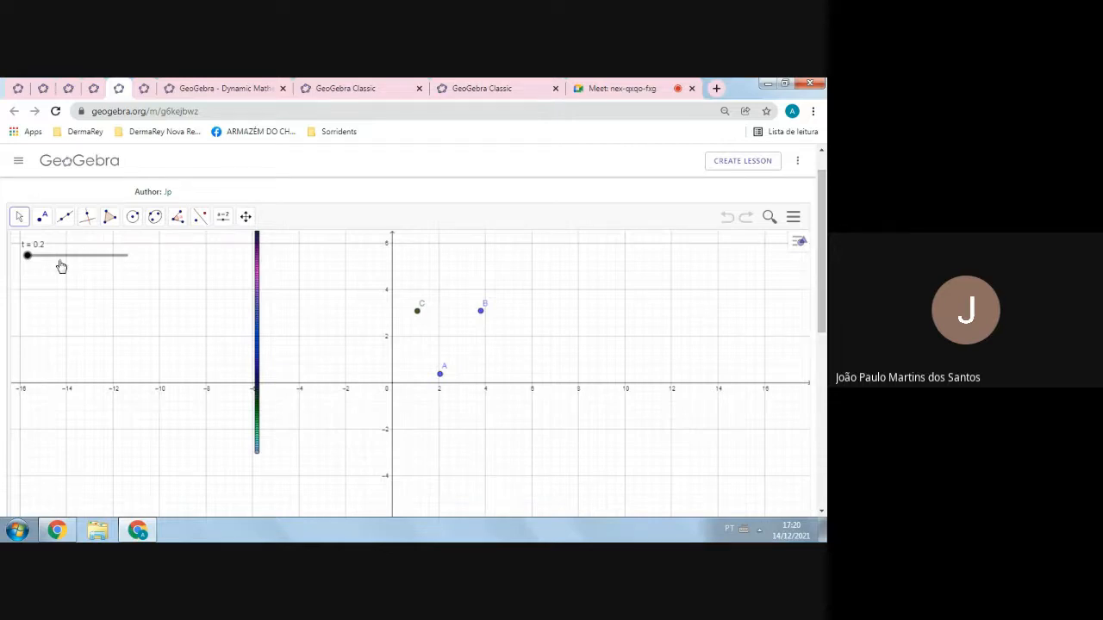
mouse_move(823, 226)
left_mouse_down()
mouse_move(822, 312)
mouse_move(822, 232)
left_mouse_up()
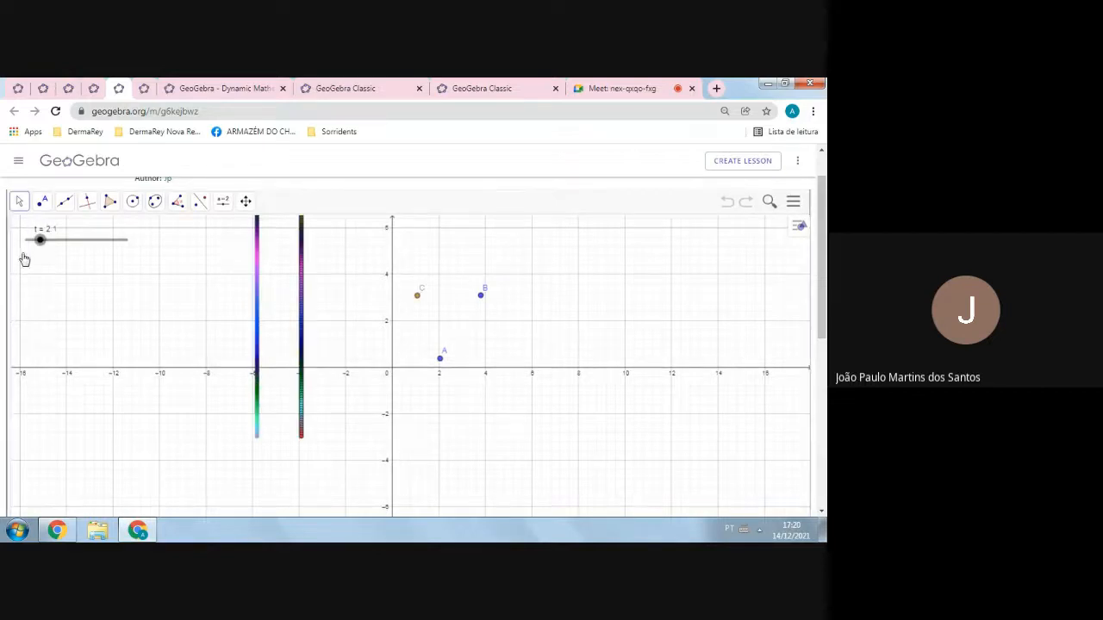
left_click_drag(7, 256, 101, 256)
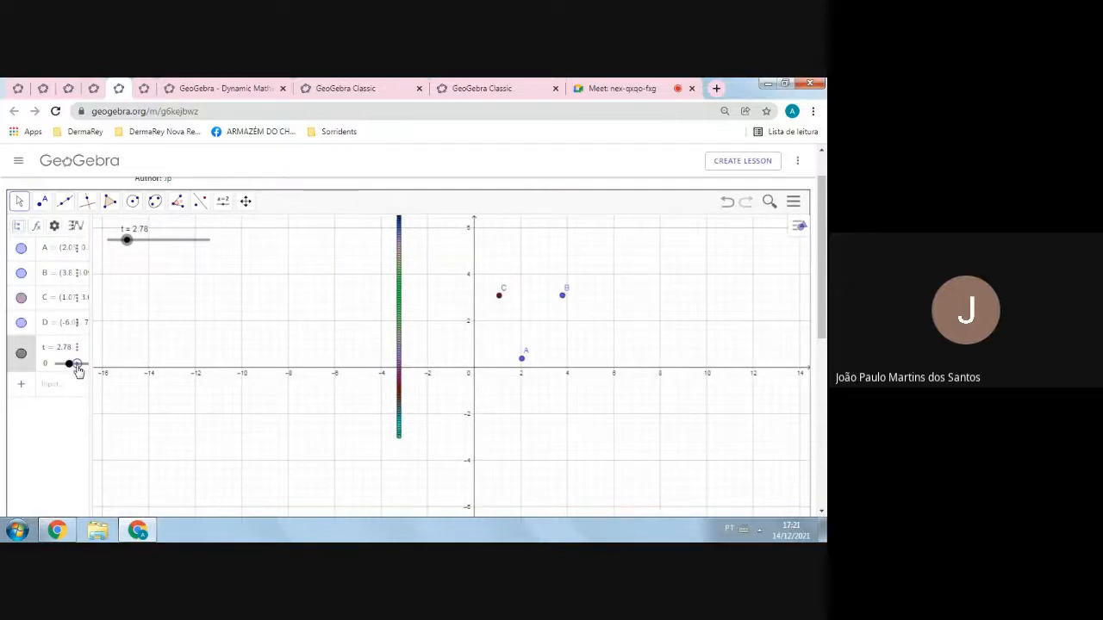
left_click(77, 365)
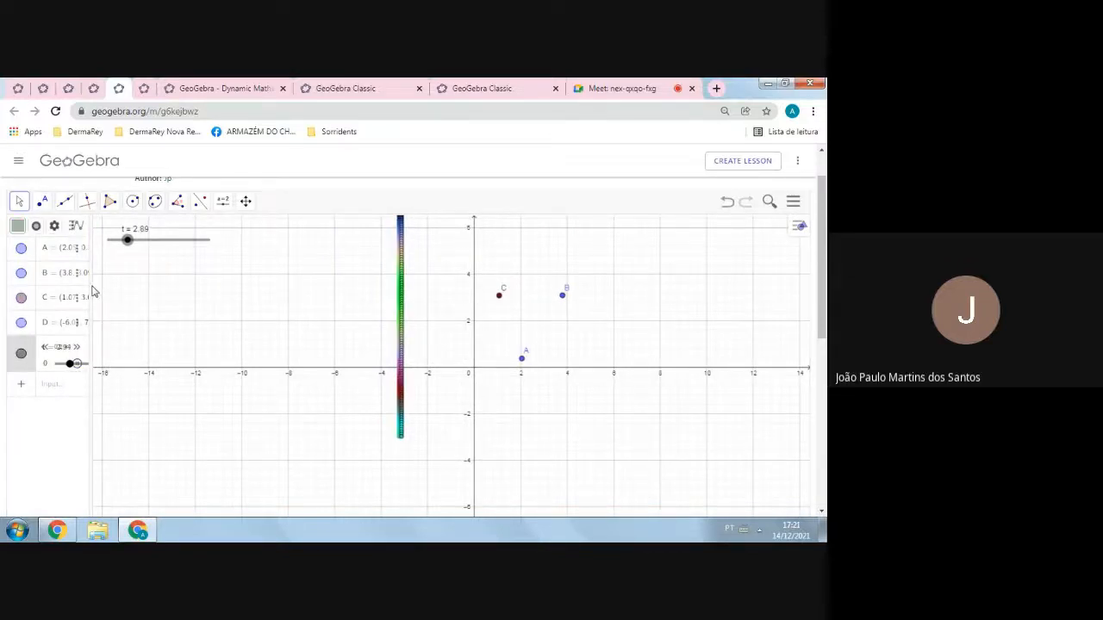
left_click_drag(89, 286, 130, 289)
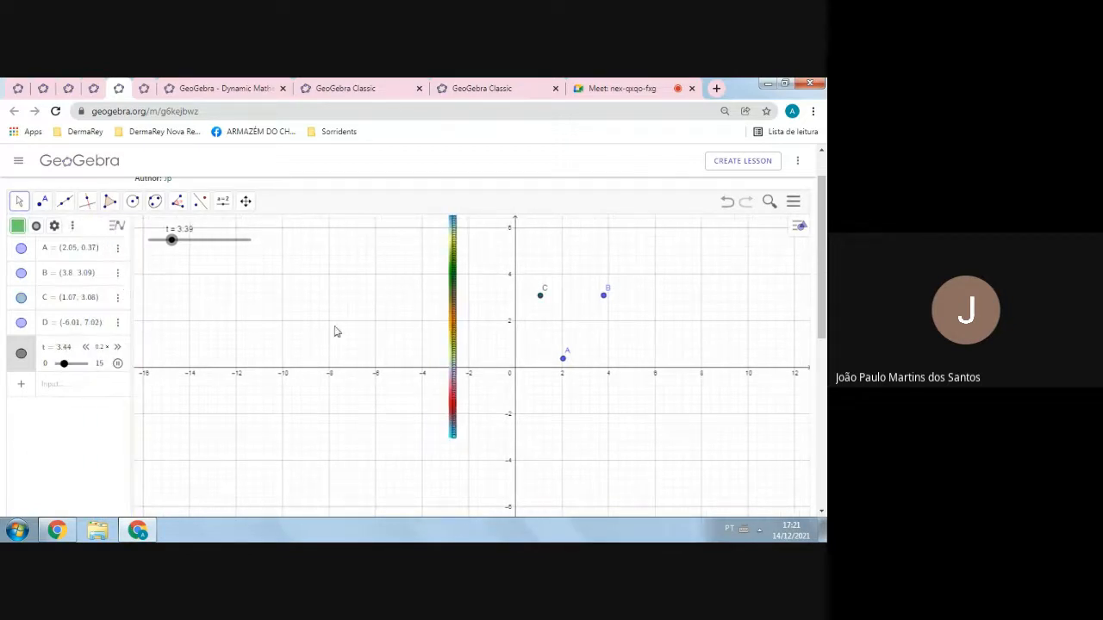
- Raise the animation speed of slider t to 0.35 to paint the three-point colour pattern
left_click(118, 346)
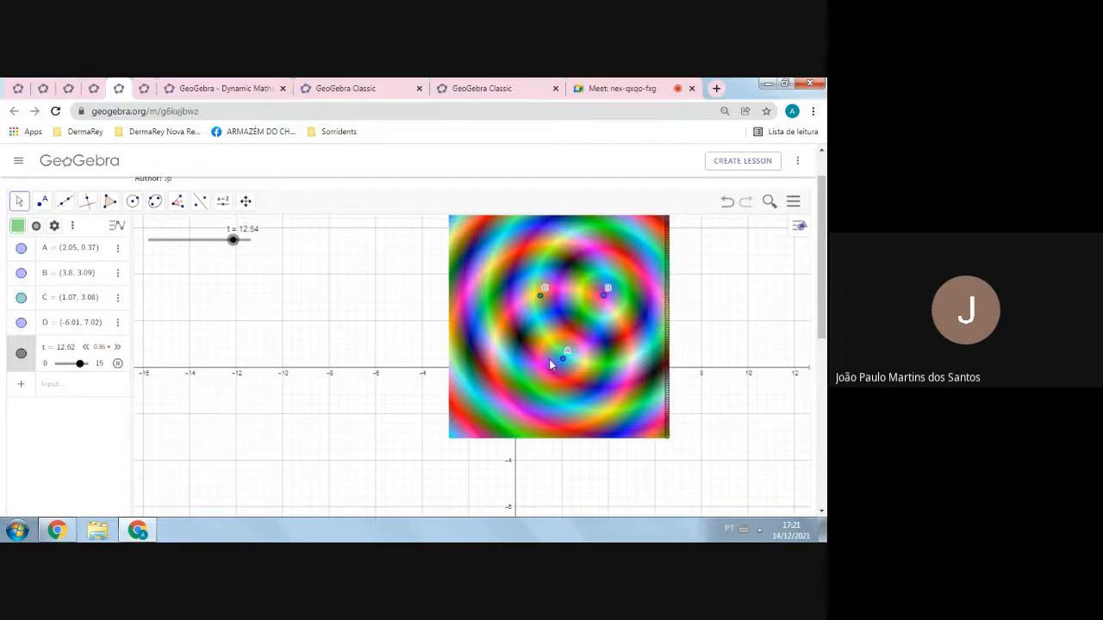
left_click(116, 347)
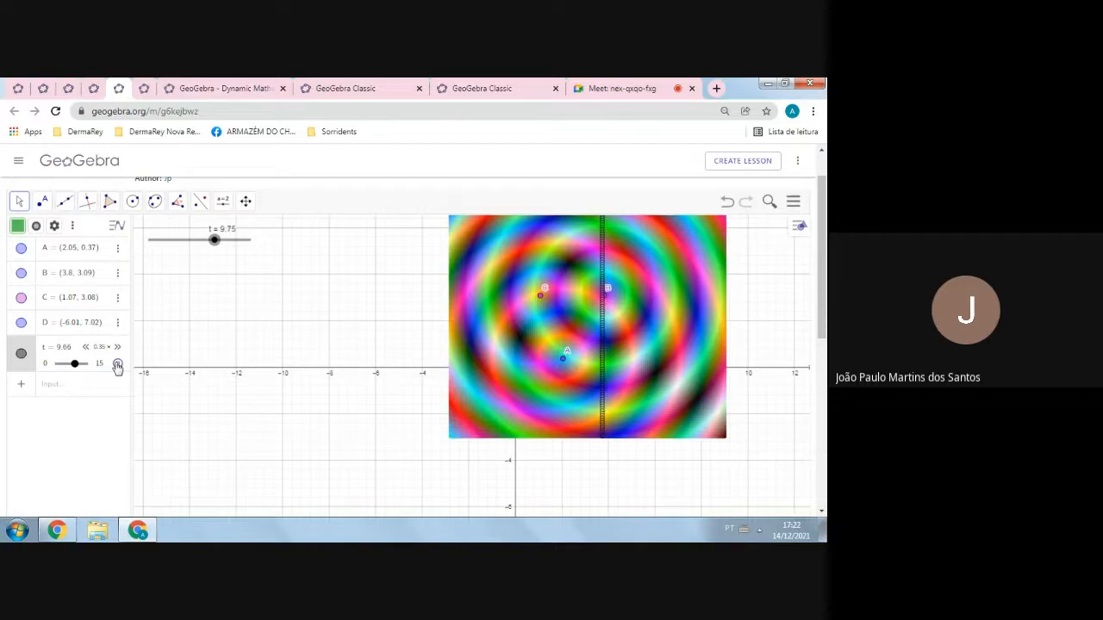
- Switch to the Árvore de Natal Matemática activity
left_click(144, 89)
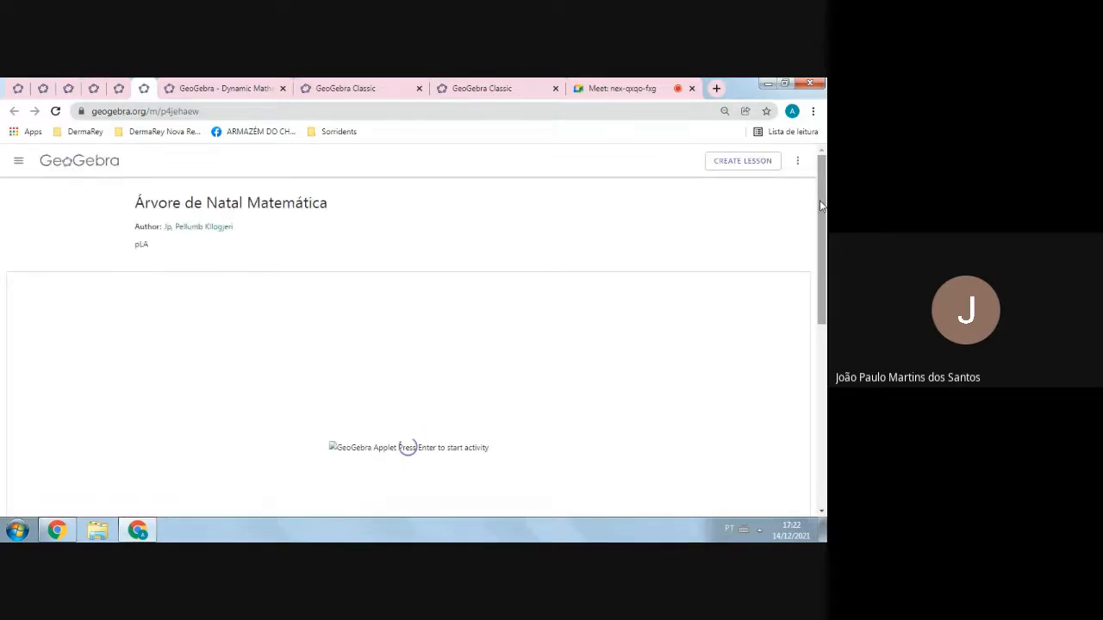
- Bring the mathematical Christmas tree applet into view, play its animation and pause it
left_click_drag(819, 206, 823, 260)
left_click_drag(823, 237, 823, 268)
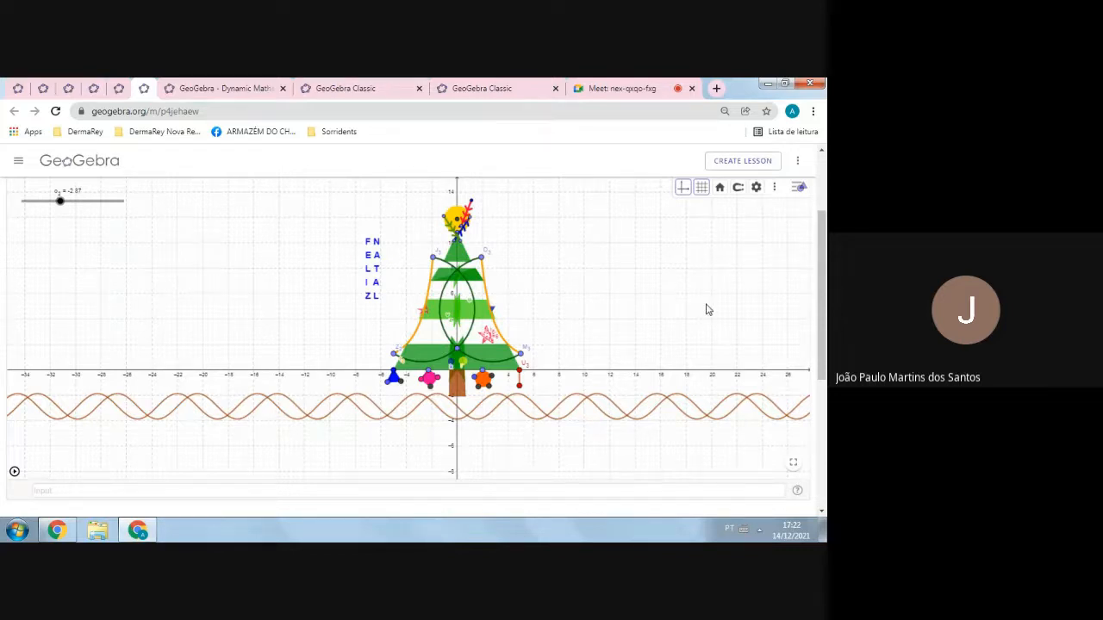
left_click(14, 473)
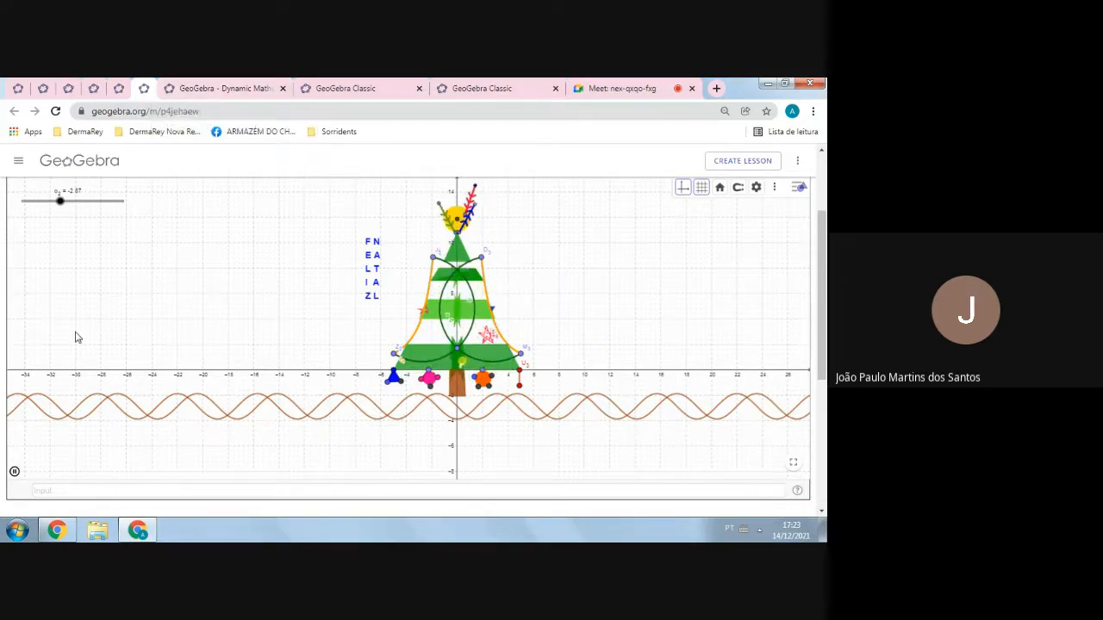
left_click(15, 472)
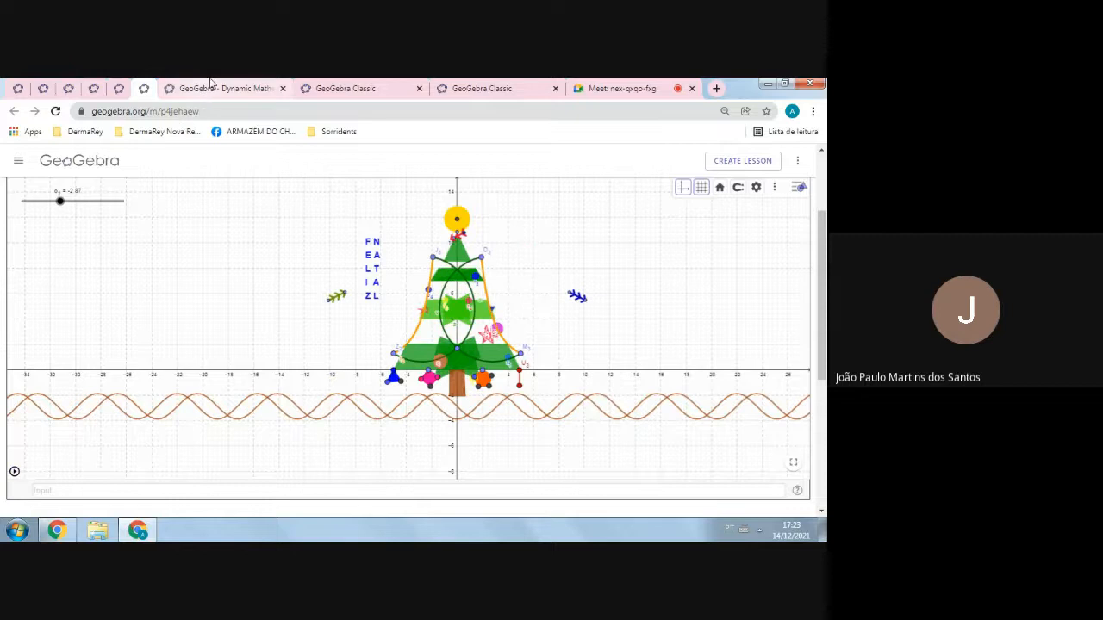
- Check the Meet call and return to the Aula14 resources folder
left_click(339, 89)
left_click(586, 89)
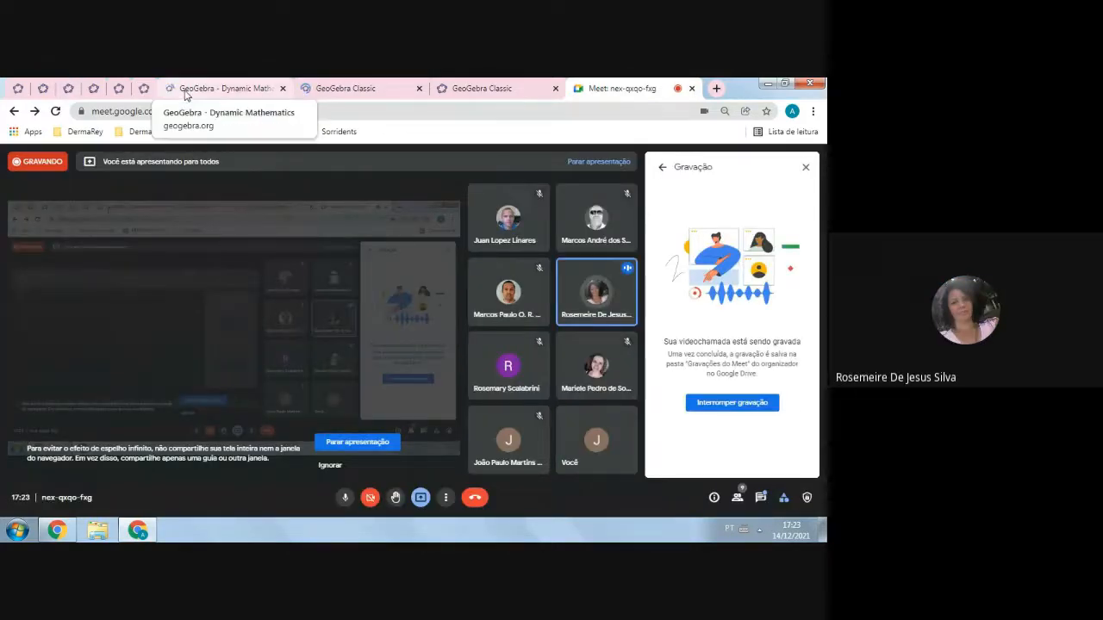
left_click(202, 89)
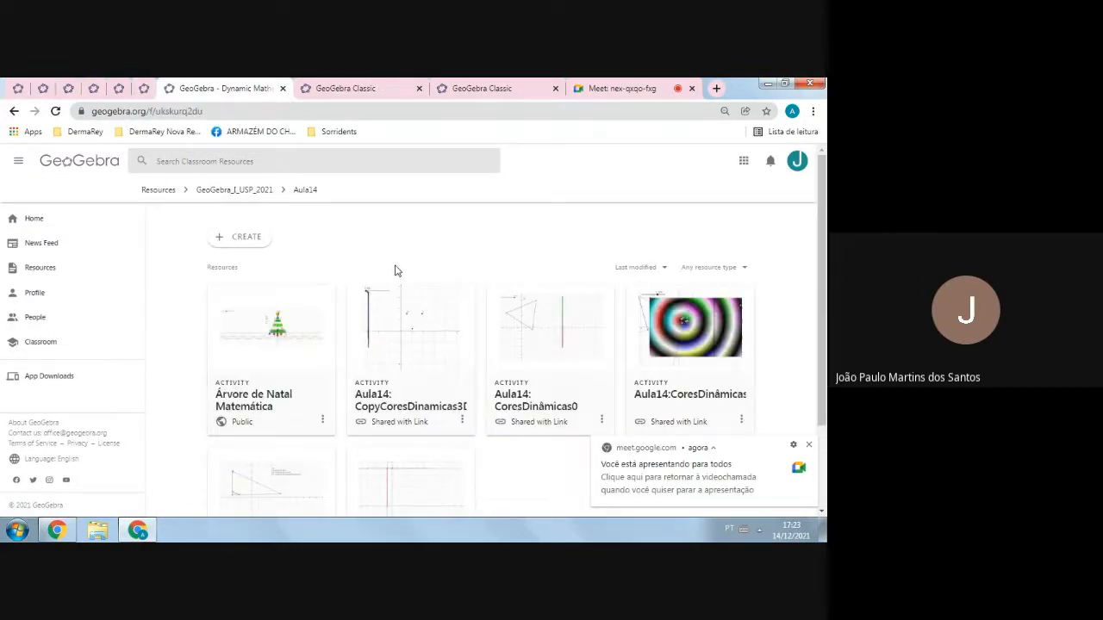
- Switch to the construction with segments FG and HI and examine the advanced dynamic colour settings of segment FG
left_click(41, 88)
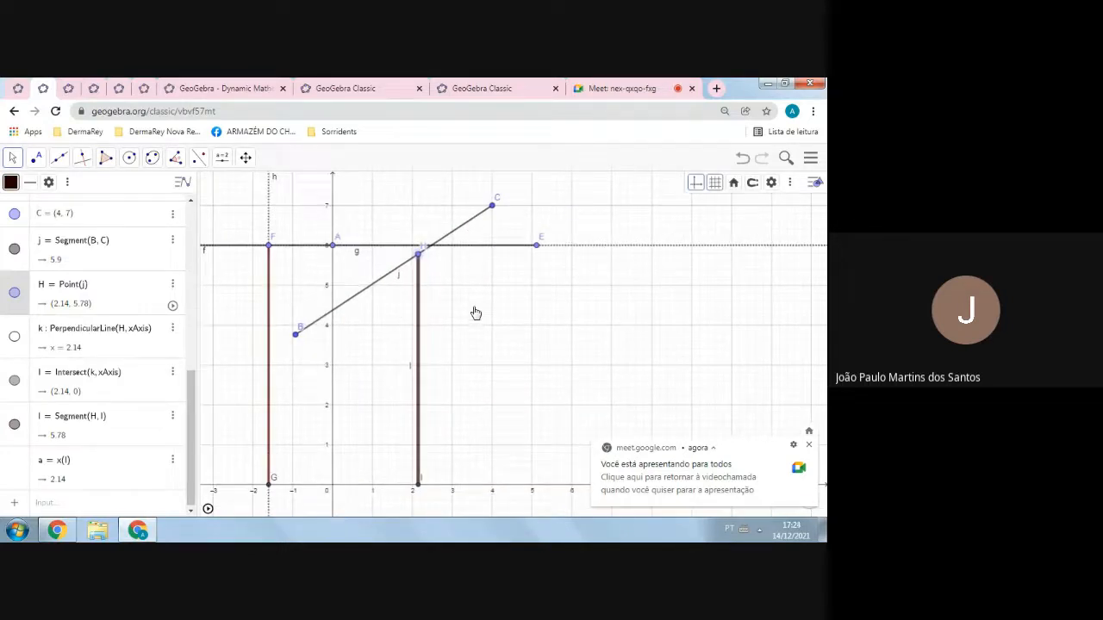
right_click(419, 308)
left_click(385, 296)
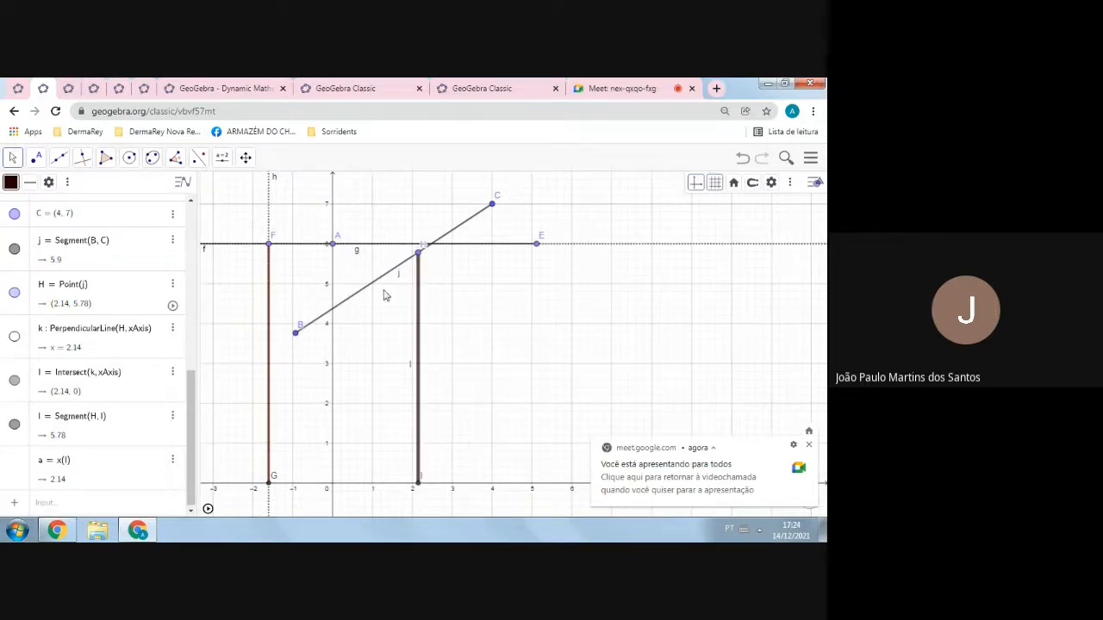
left_click(269, 293)
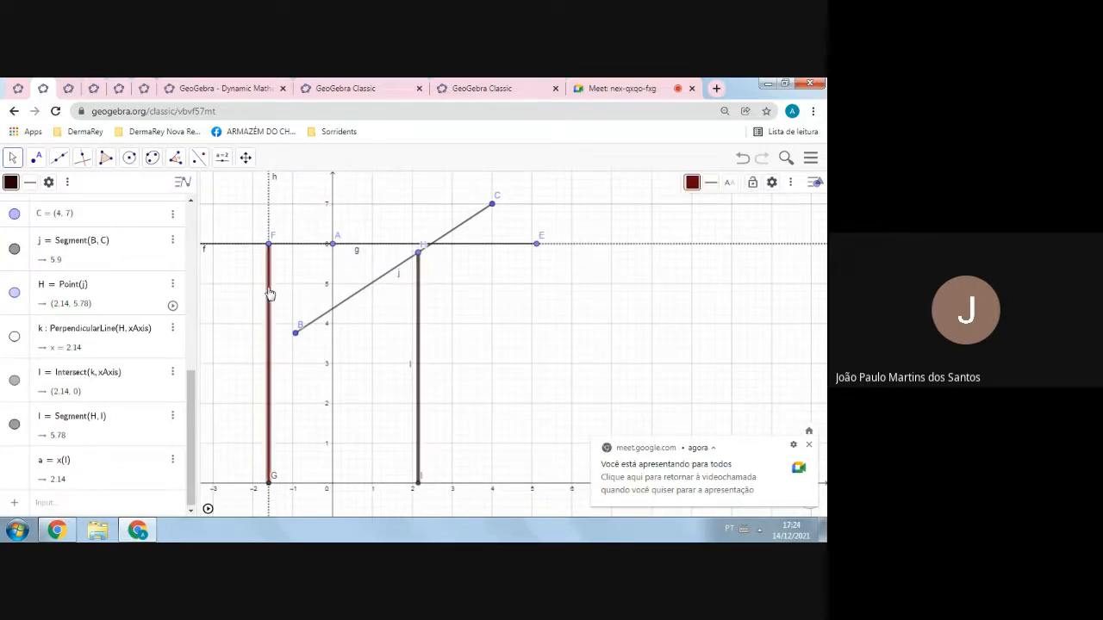
right_click(269, 293)
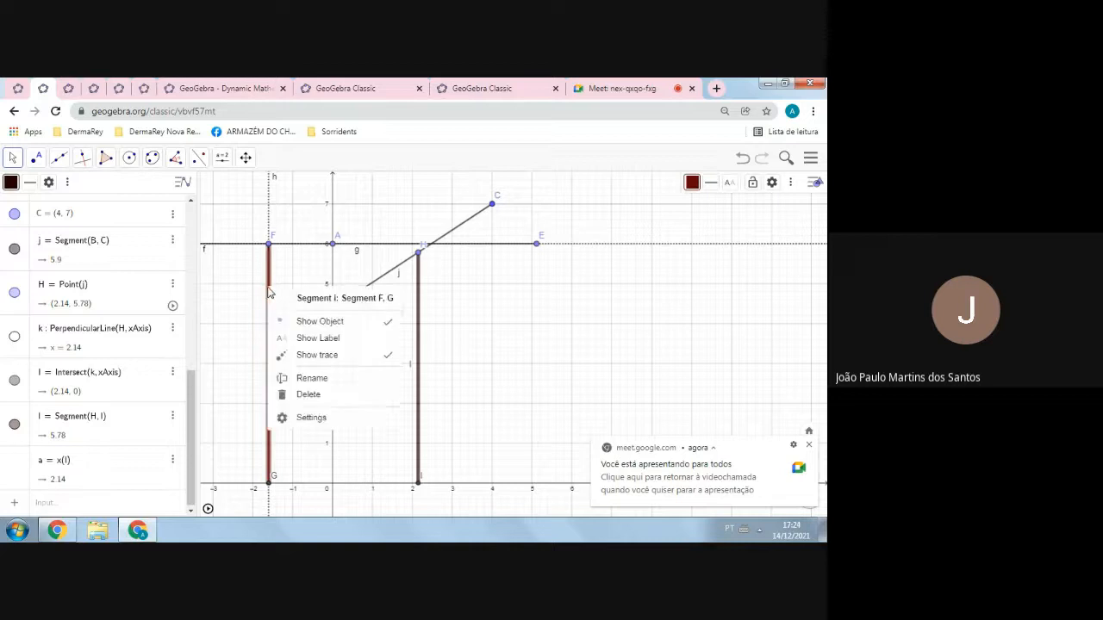
left_click(325, 422)
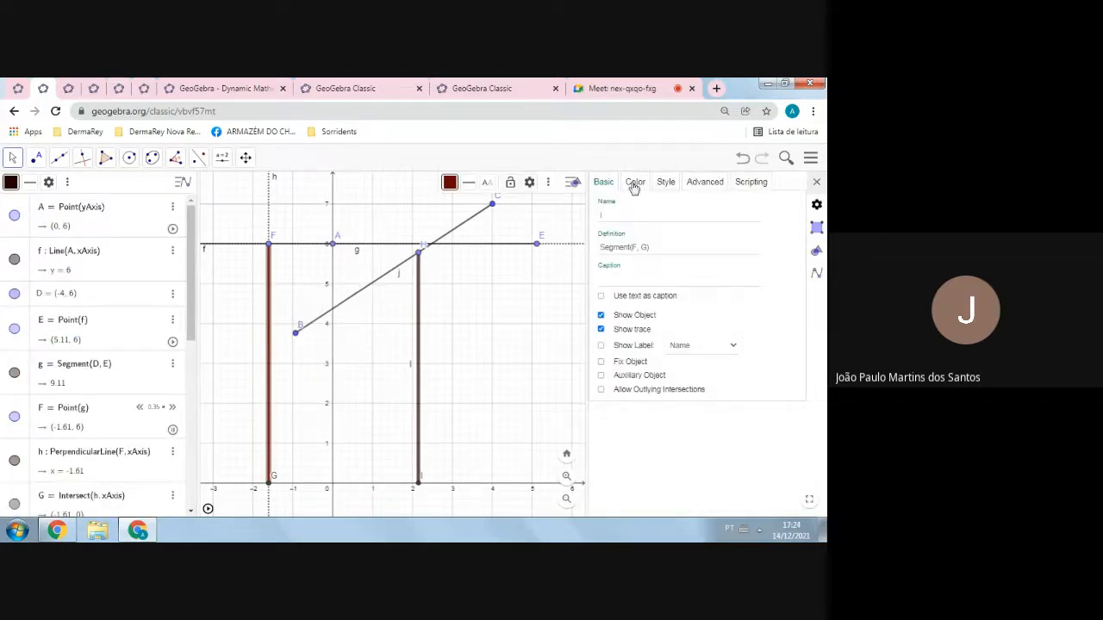
left_click(707, 182)
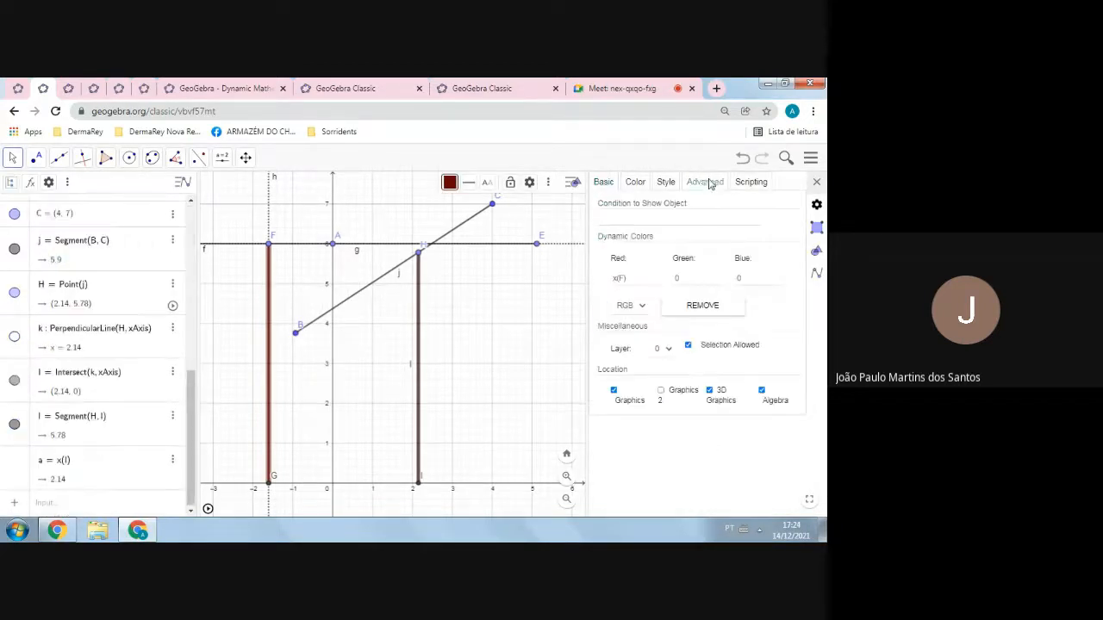
left_click(620, 281)
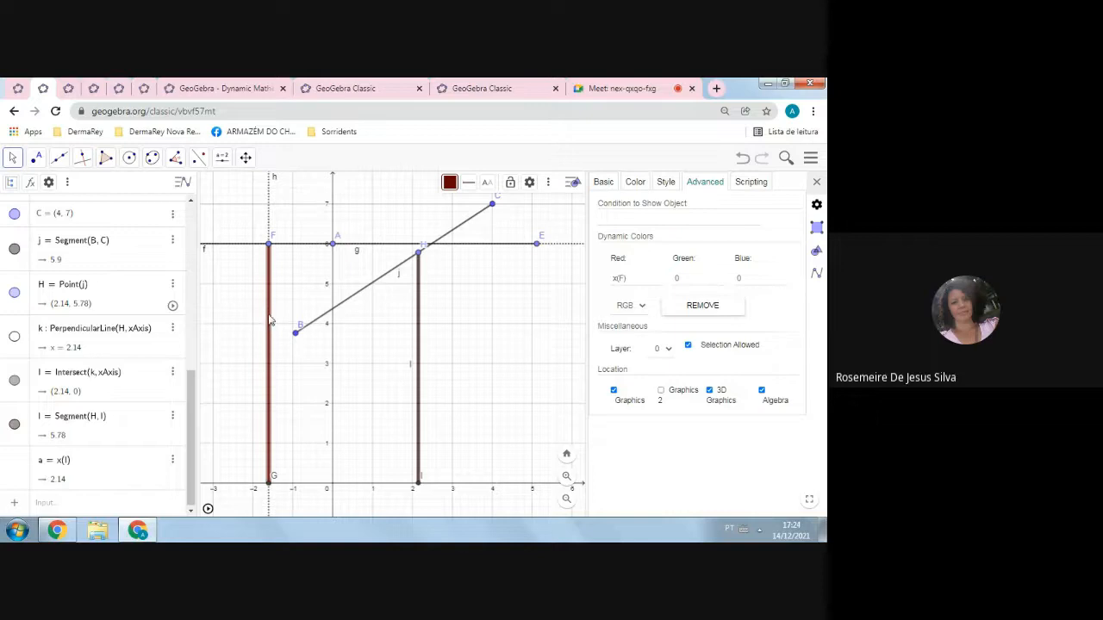
- Delete segment j between B and C together with its endpoints B and C
right_click(396, 274)
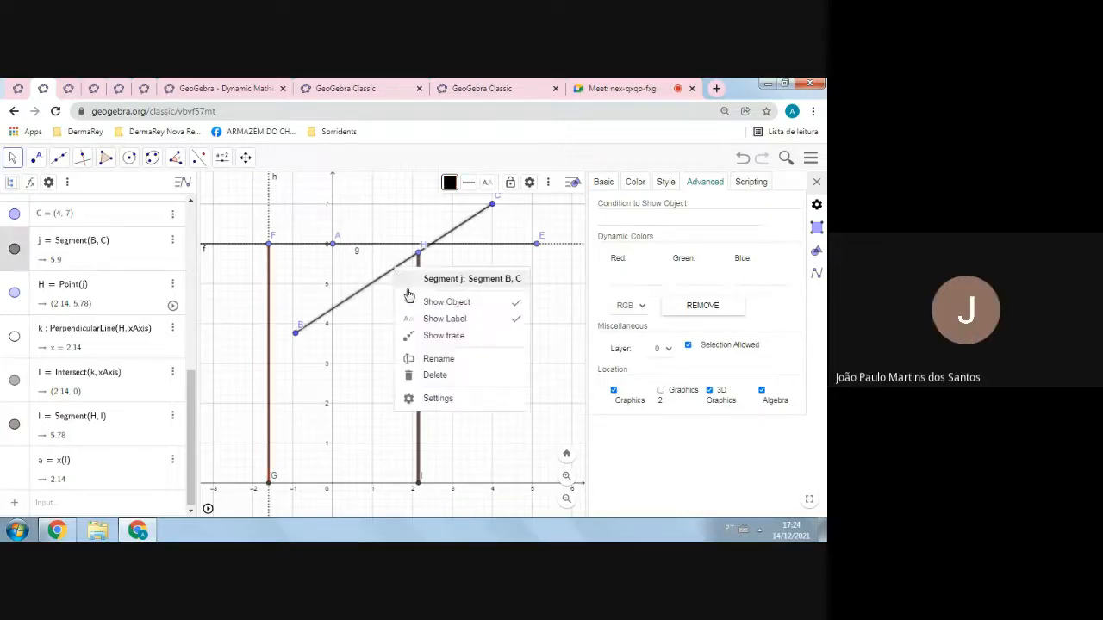
left_click(438, 376)
right_click(297, 335)
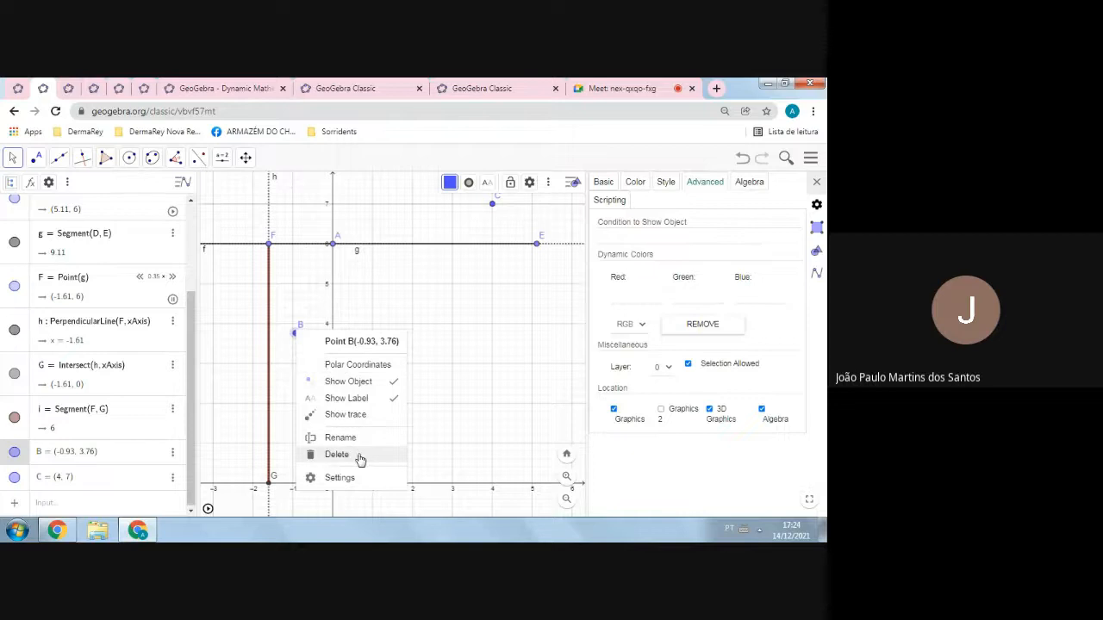
left_click(361, 460)
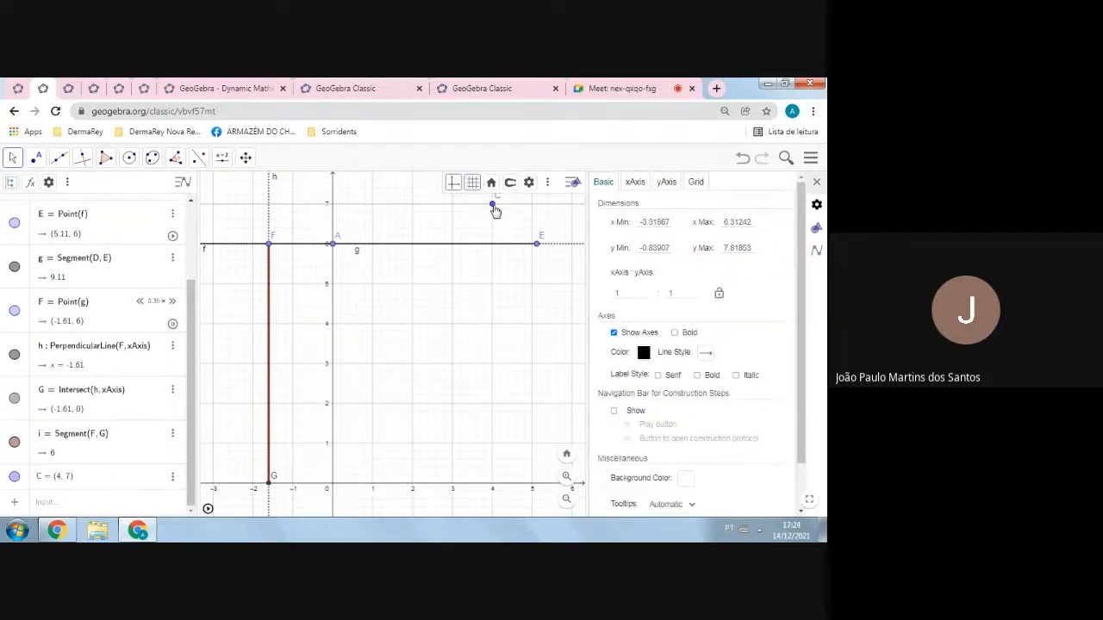
left_click(493, 207)
right_click(493, 207)
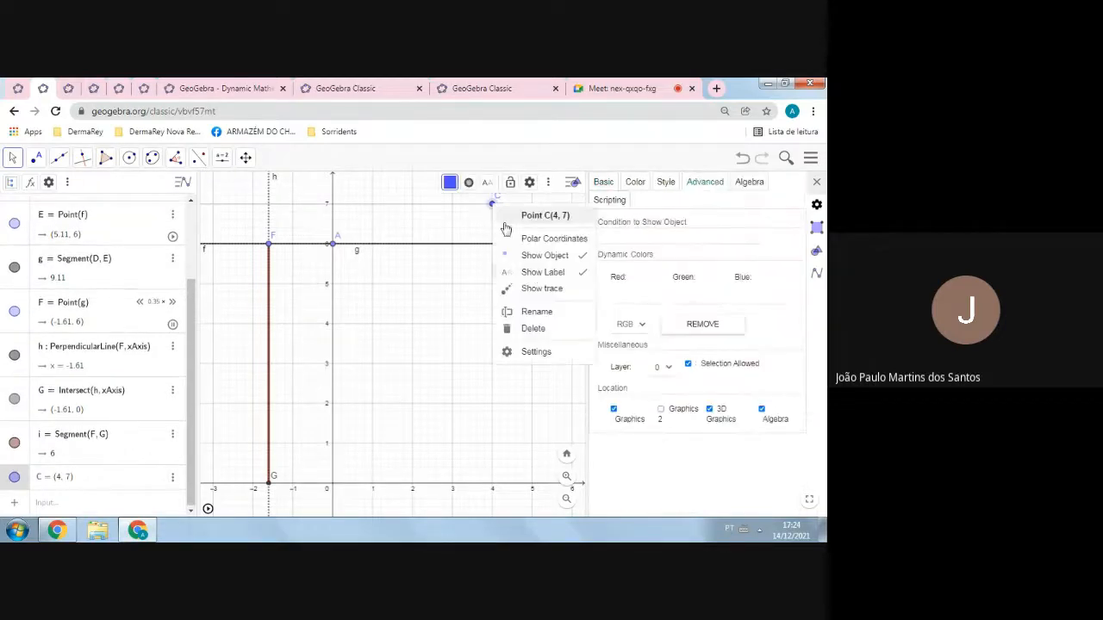
left_click(548, 331)
- Close one spare GeoGebra Classic tab, switch to the Meet call and request to stop the recording
left_click(640, 92)
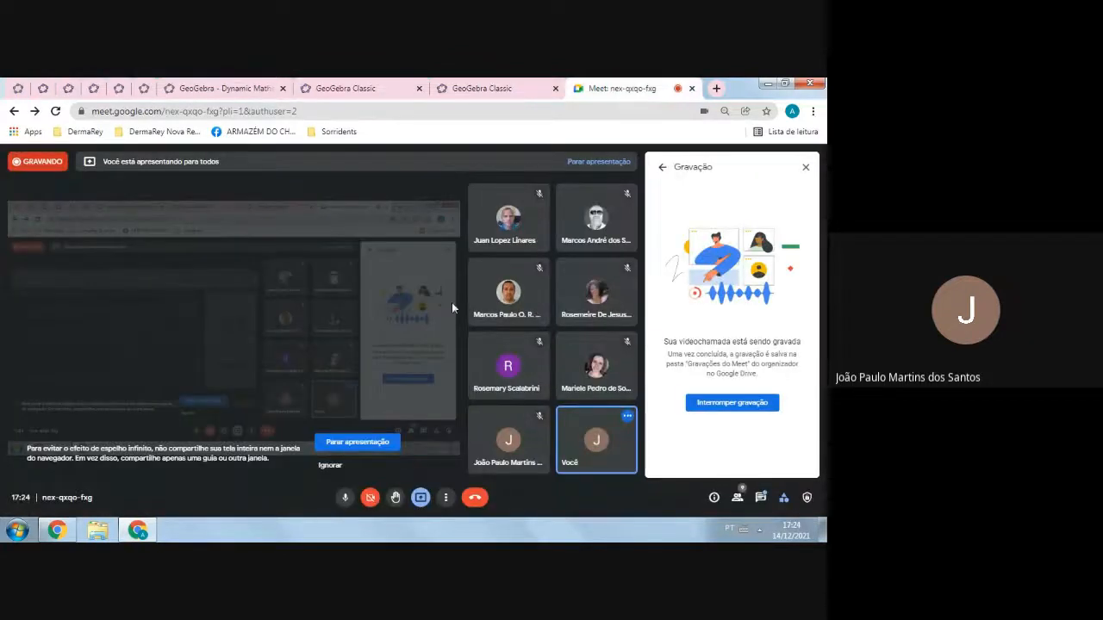
left_click(363, 91)
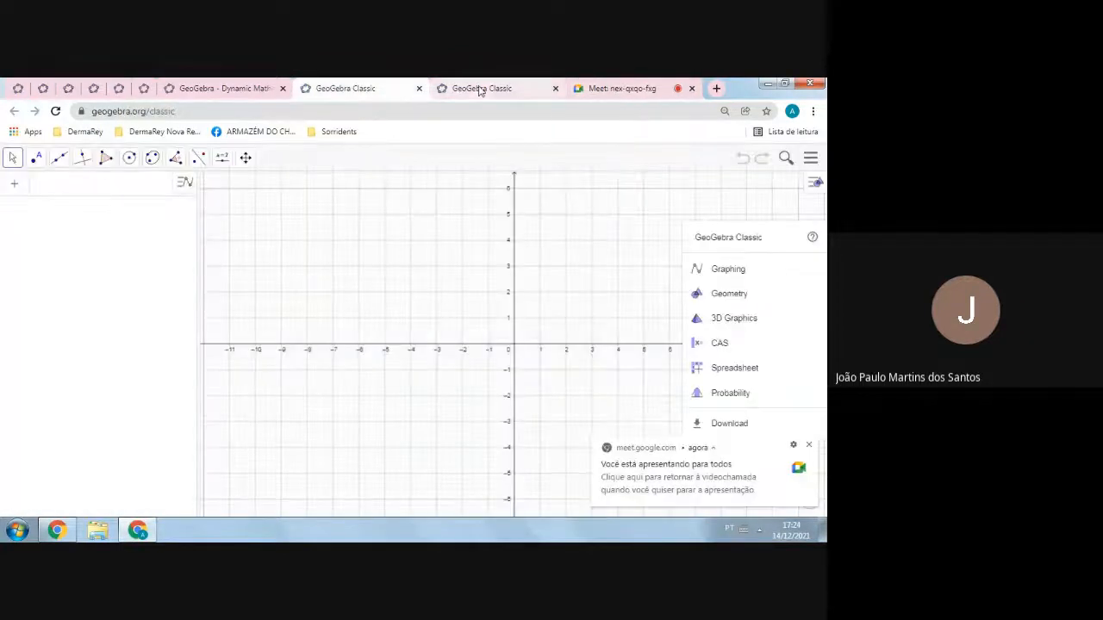
left_click(421, 90)
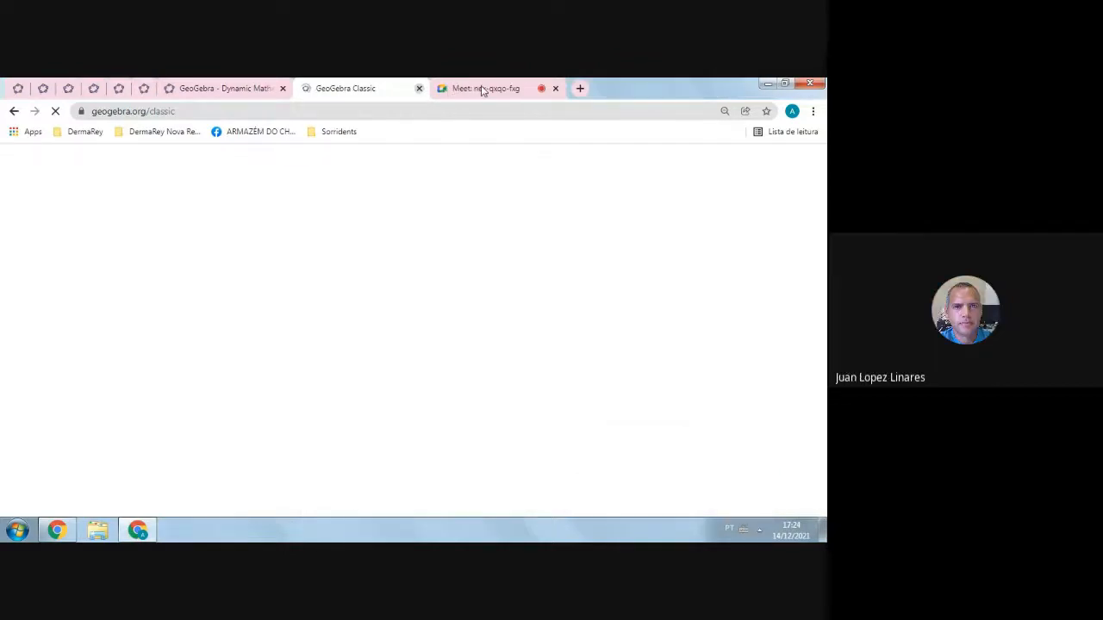
left_click(482, 91)
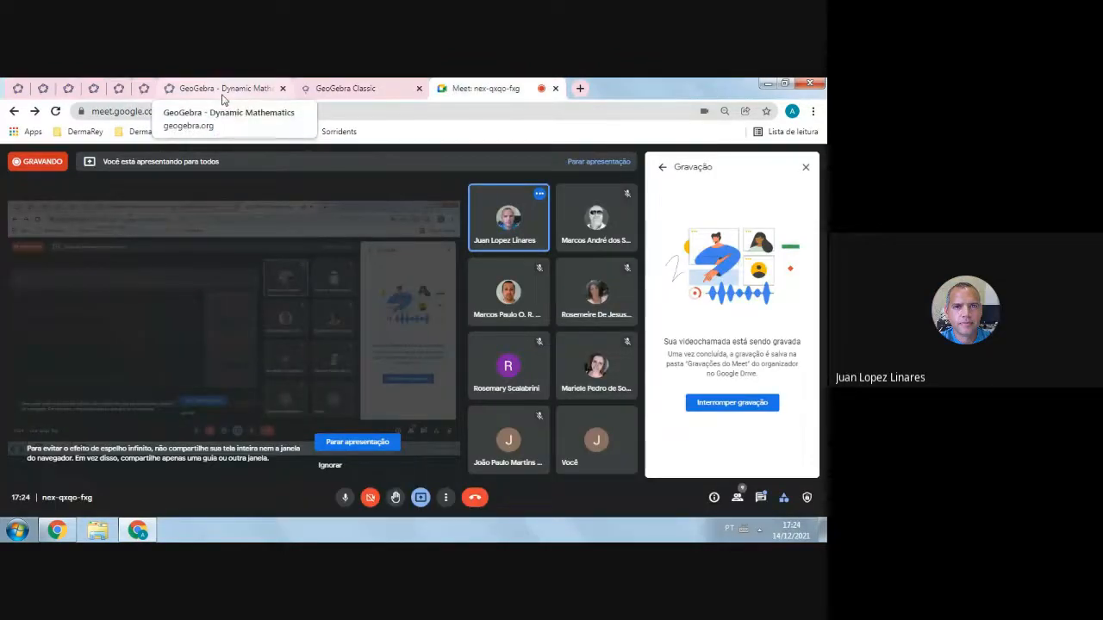
left_click(737, 404)
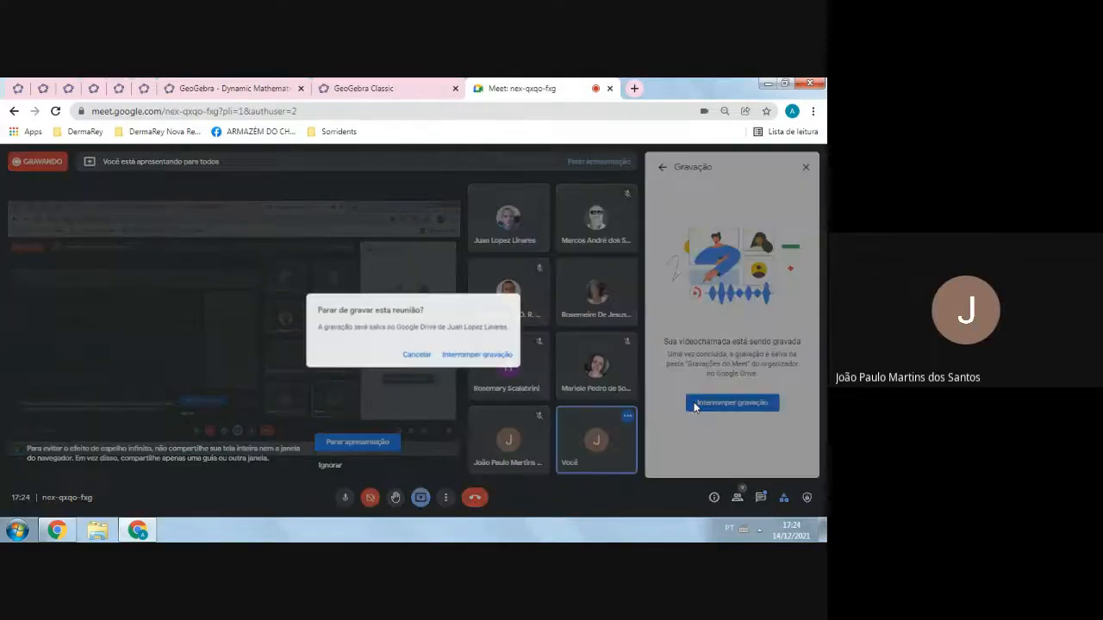